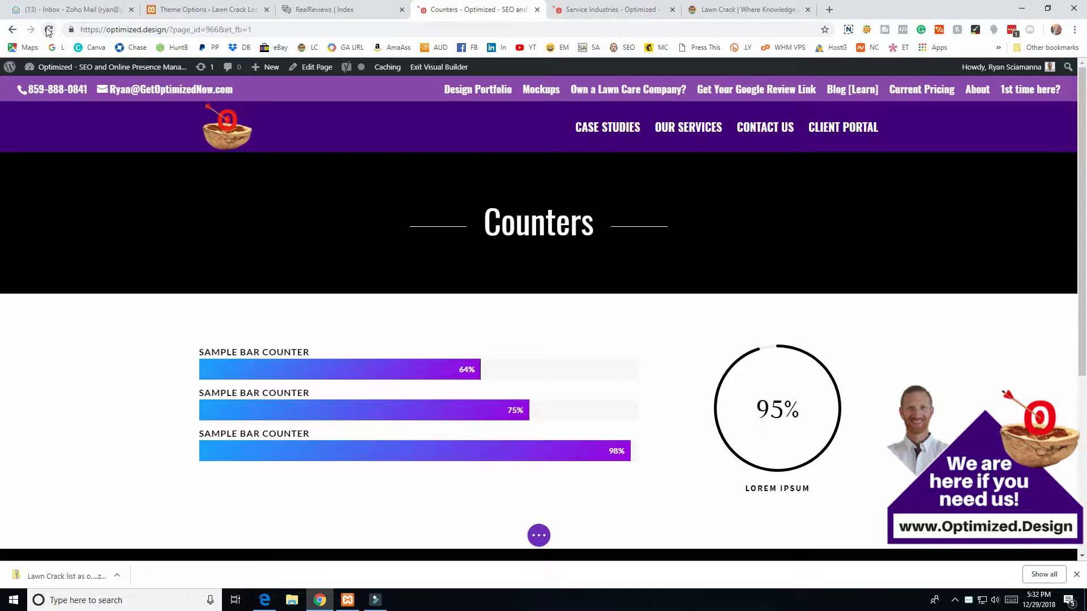
# - Add a regular section with a 1/2 + 1/2 row below the black counters
pyautogui.scroll(-5, 459, 379)
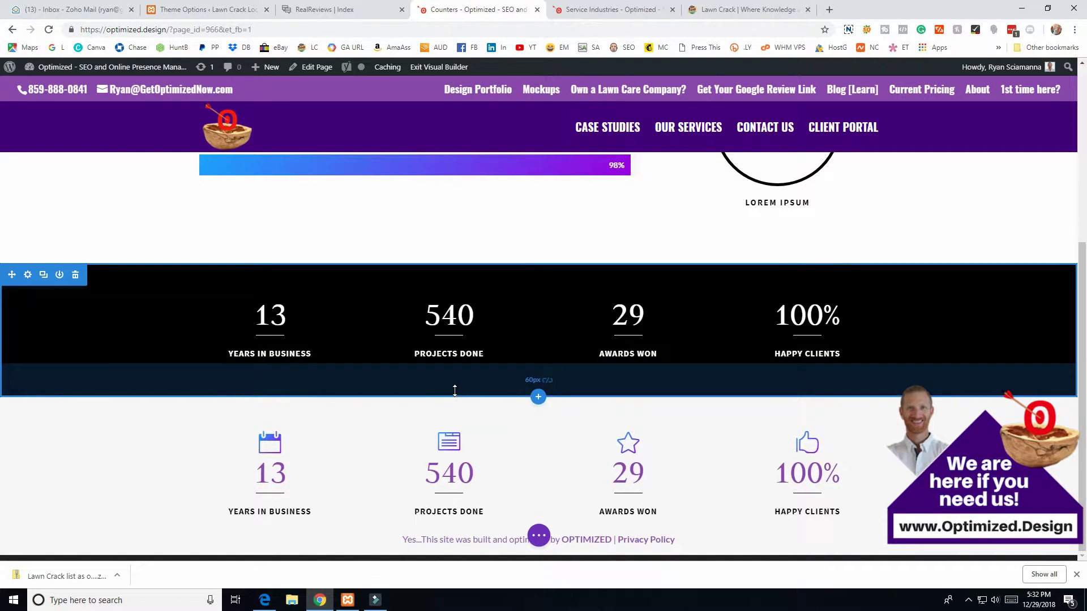
pyautogui.scroll(5, 379, 347)
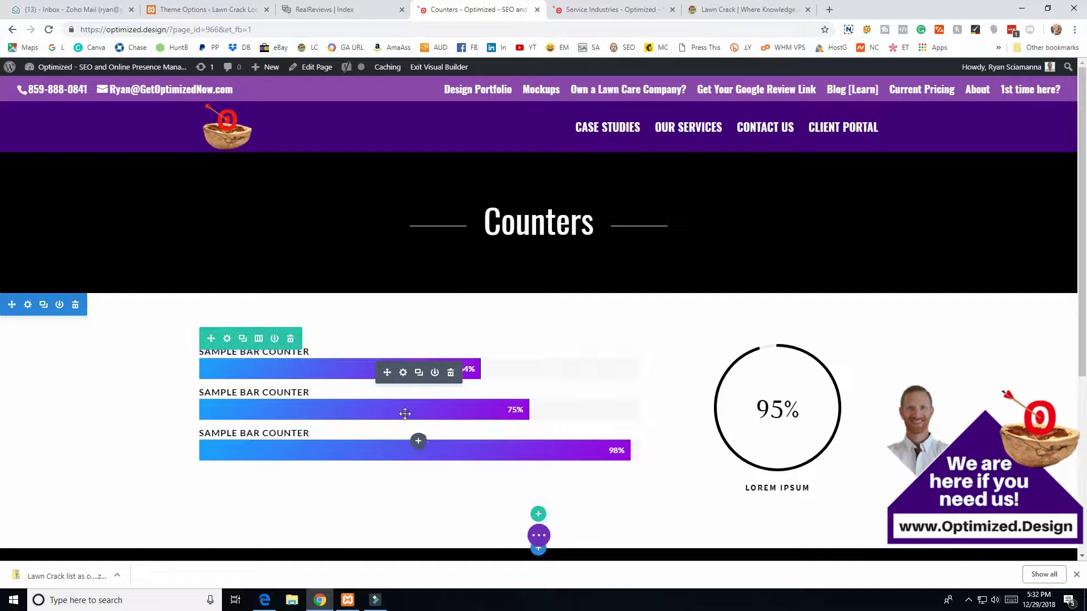
pyautogui.scroll(-5, 430, 402)
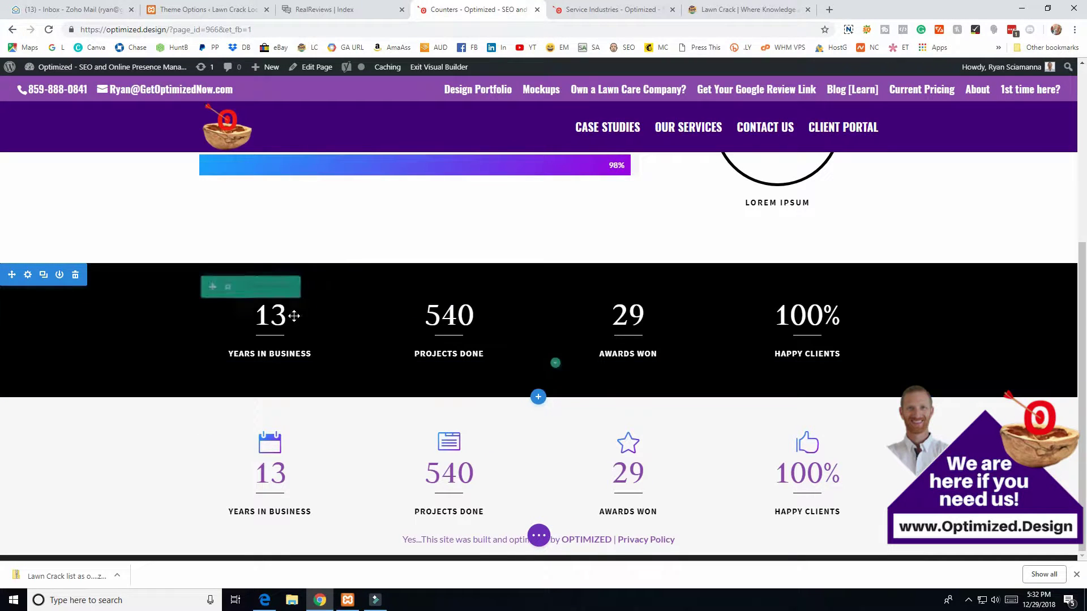
pyautogui.scroll(5, 487, 273)
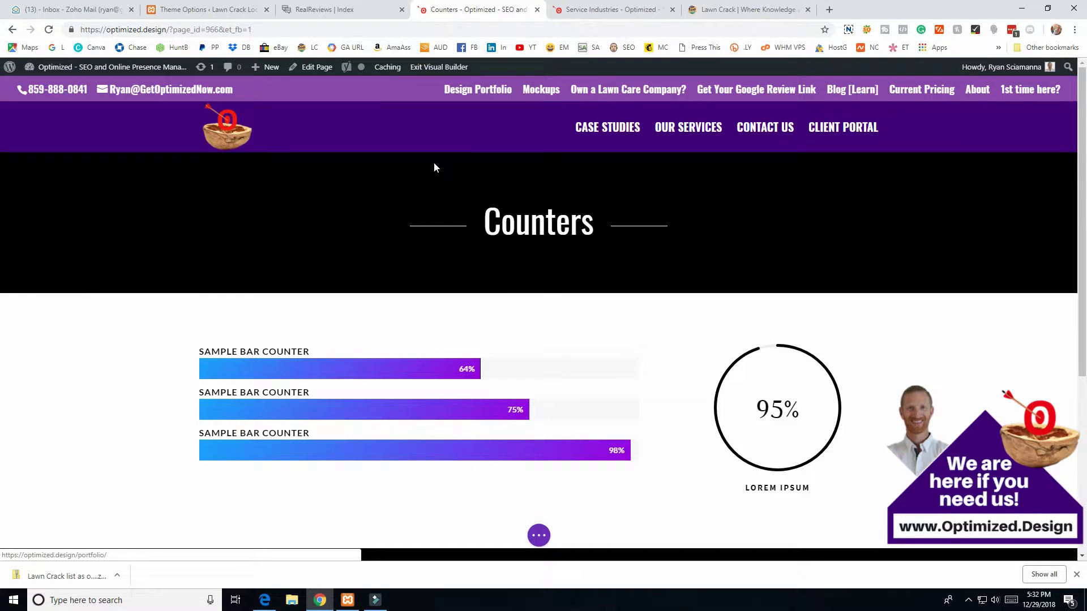
pyautogui.scroll(-2, 401, 323)
pyautogui.scroll(-1, 401, 323)
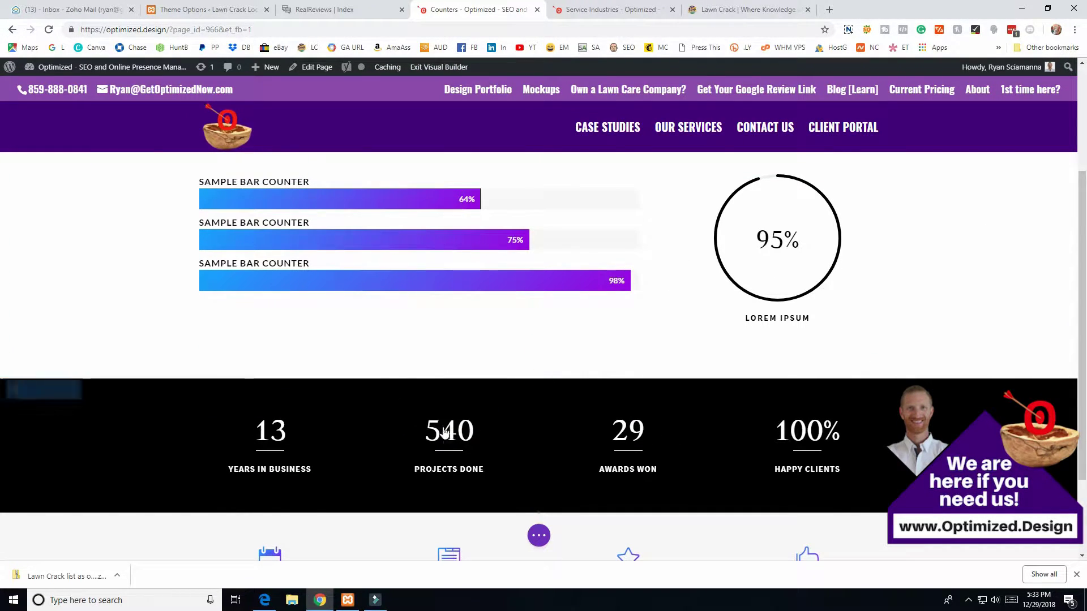
pyautogui.scroll(-2, 469, 437)
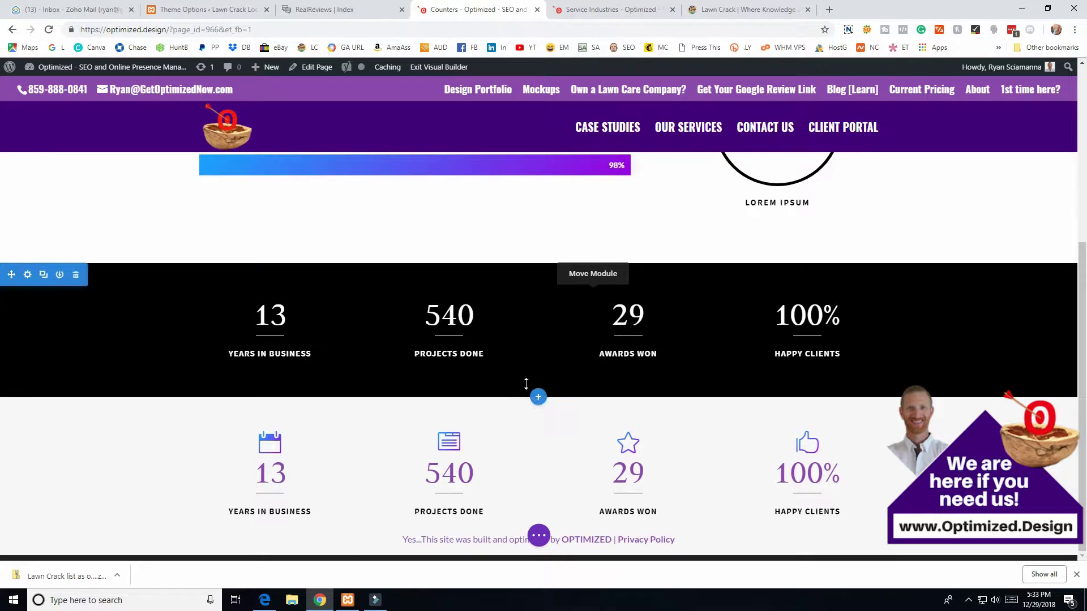
pyautogui.click(538, 399)
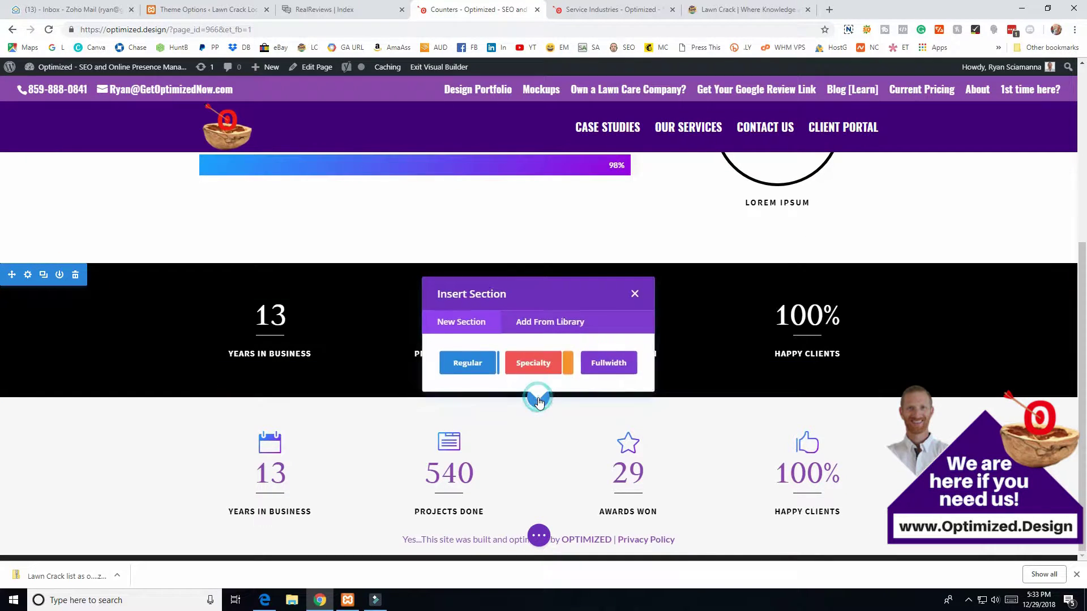
pyautogui.click(470, 363)
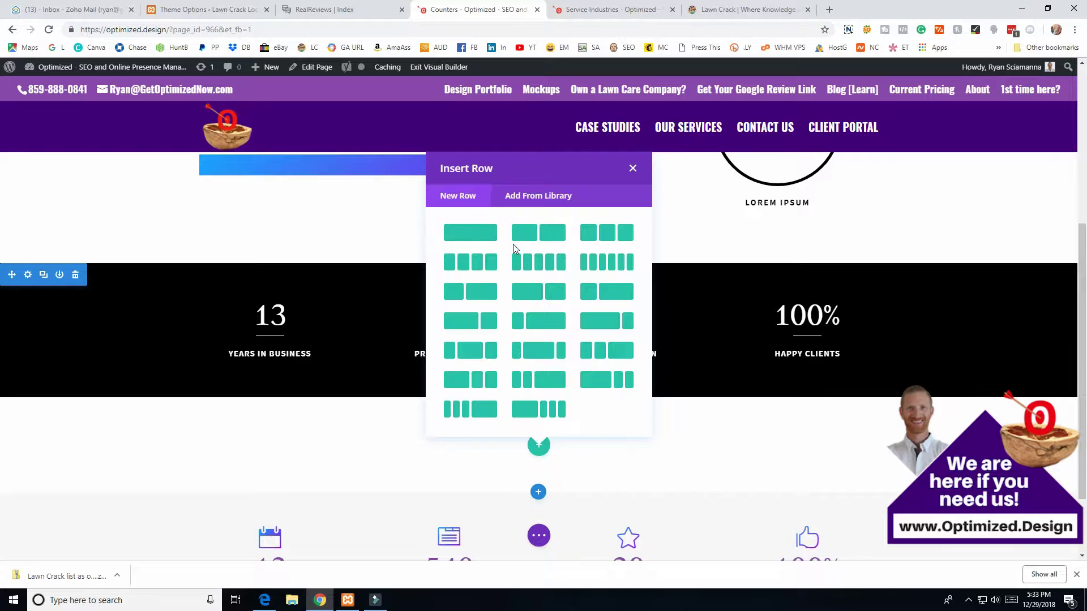
pyautogui.click(555, 241)
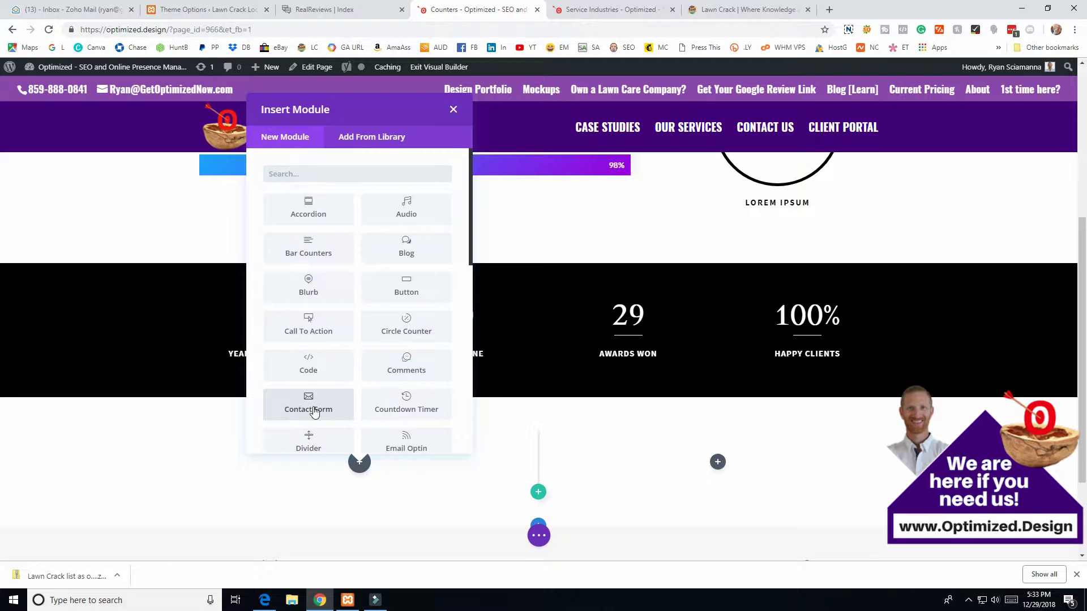
pyautogui.click(312, 411)
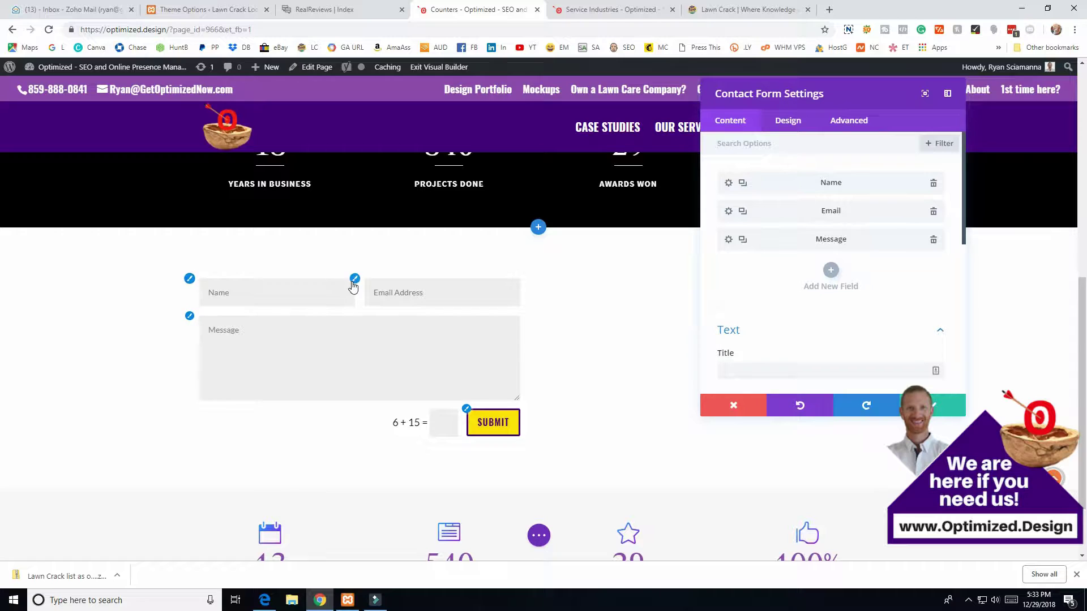
# - Review the new contact form's Form Field Text and Button design options
pyautogui.click(189, 280)
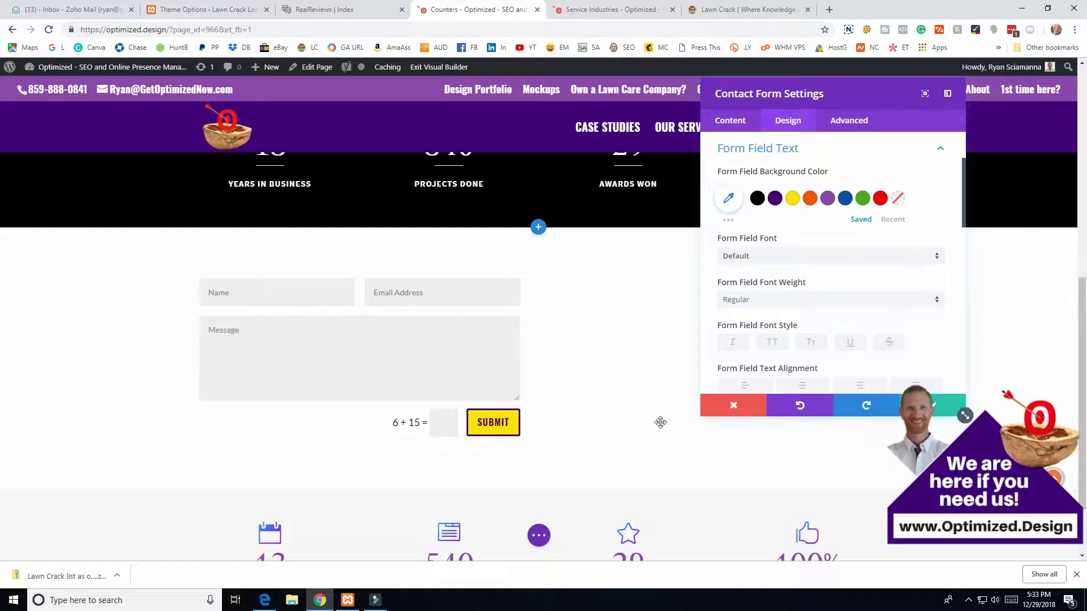
pyautogui.click(466, 409)
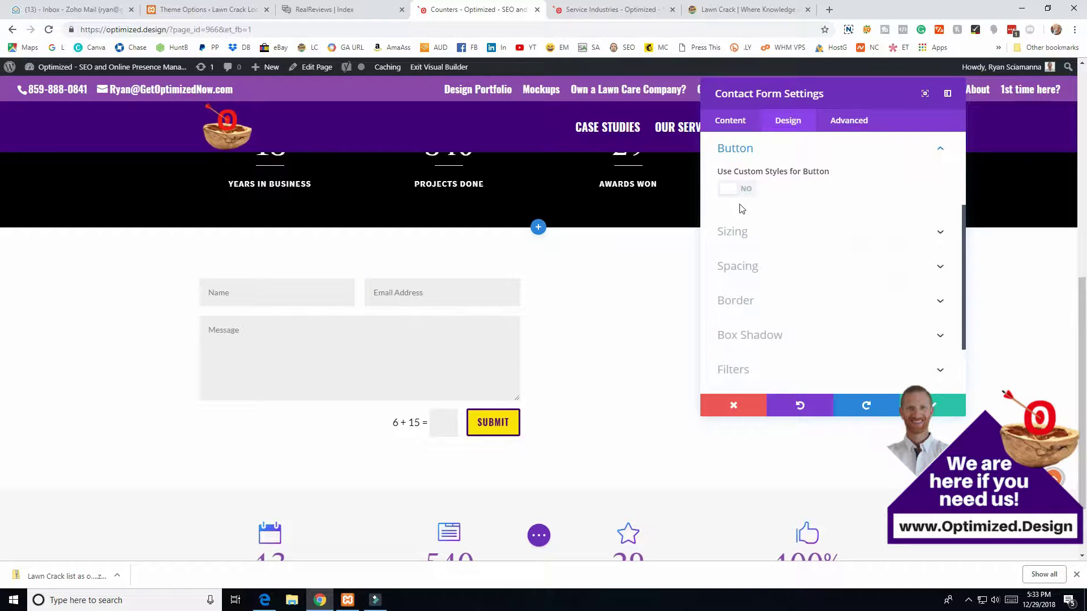
pyautogui.scroll(5, 807, 236)
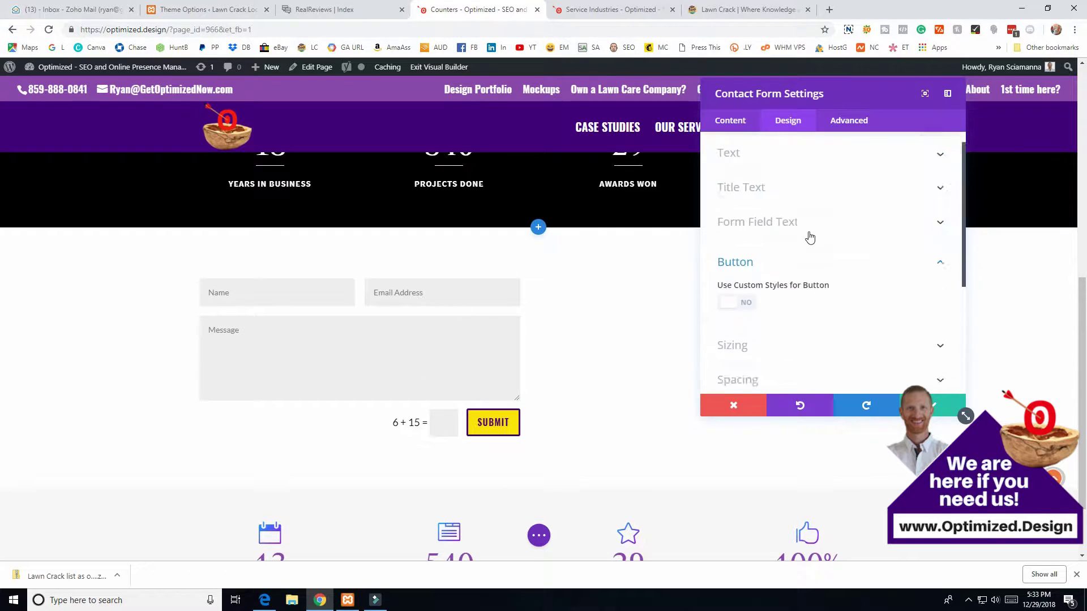
pyautogui.click(730, 120)
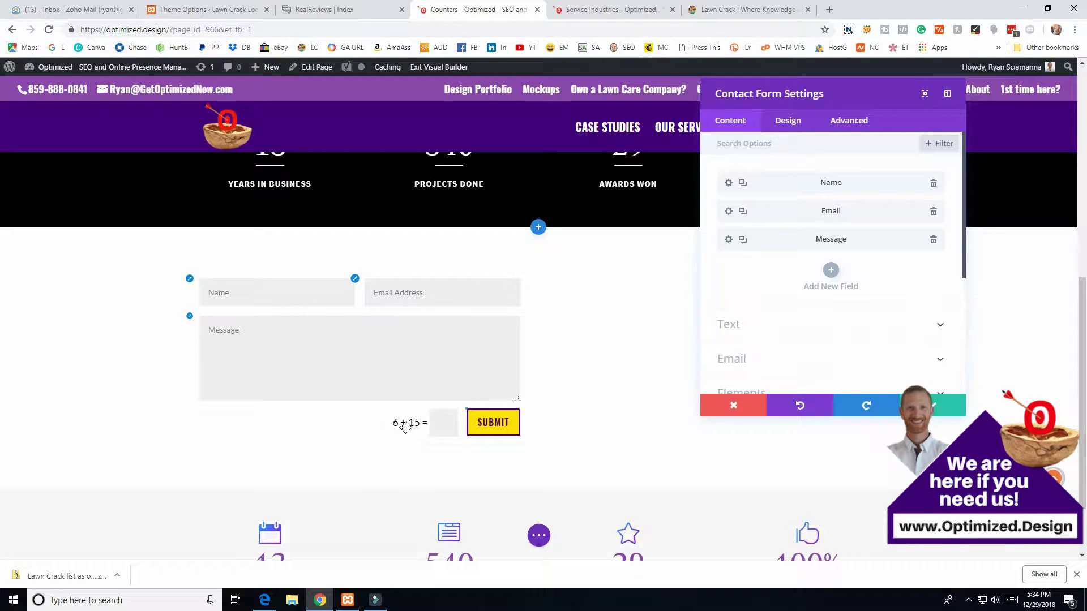
# - Set Display Captcha to NO under Elements and expand the form's Background options
pyautogui.scroll(-3, 787, 289)
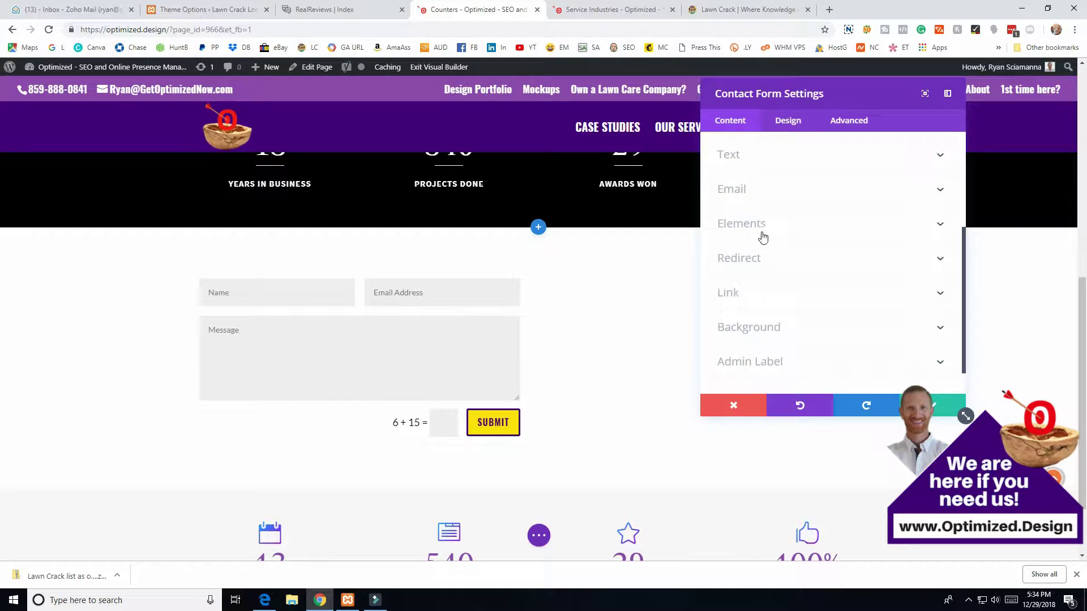
pyautogui.click(737, 230)
pyautogui.click(747, 343)
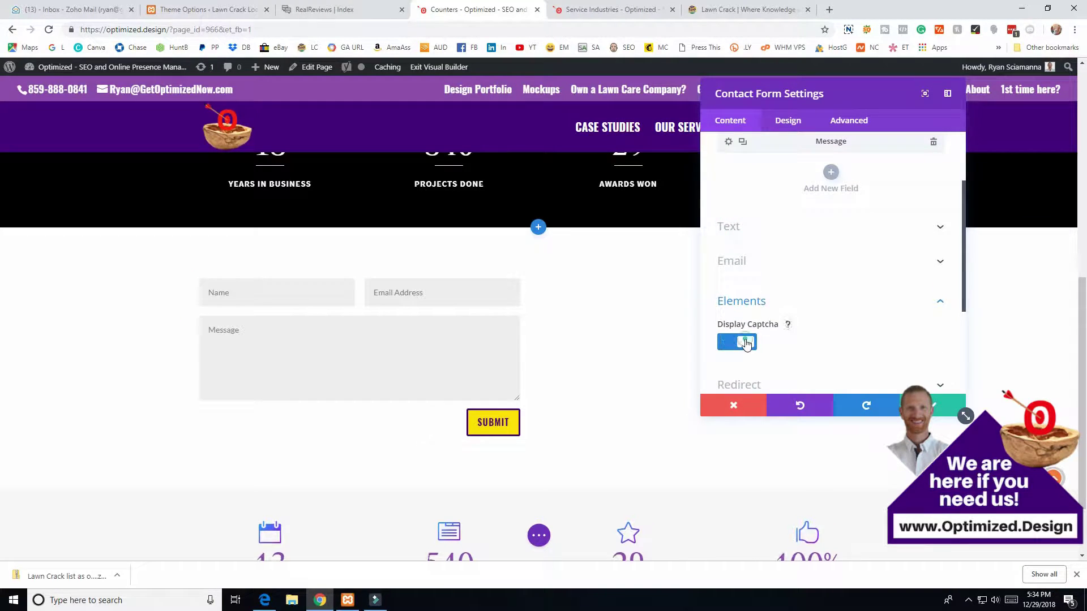
pyautogui.scroll(3, 779, 327)
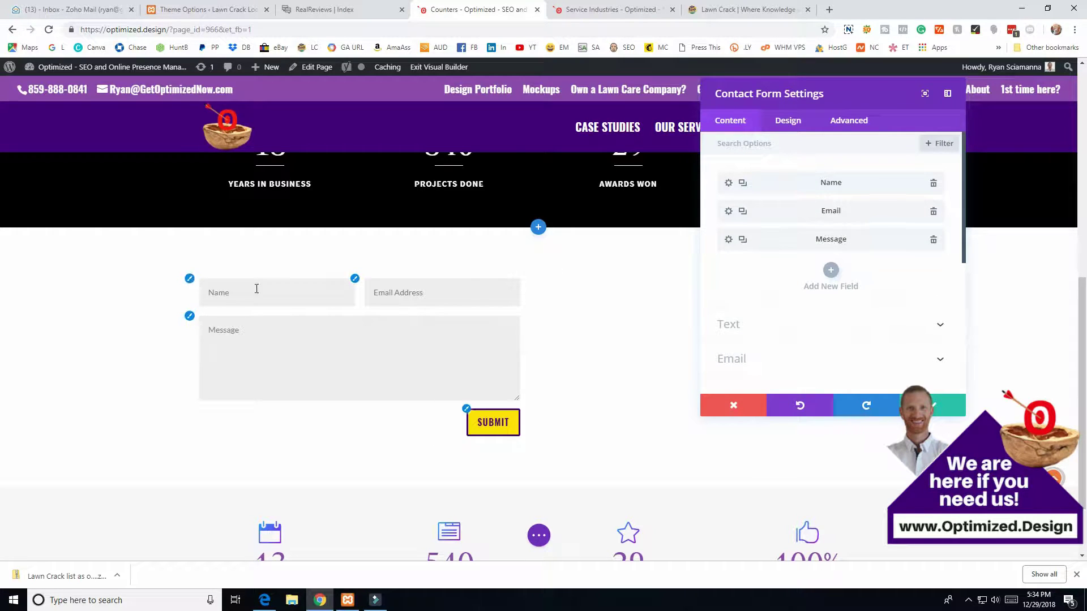
pyautogui.scroll(-4, 752, 315)
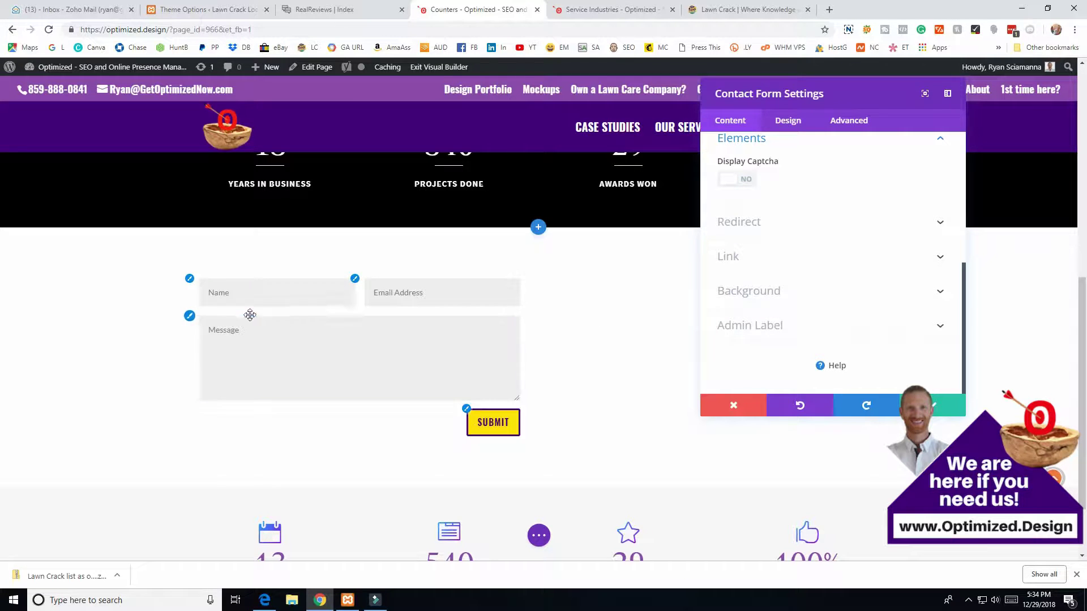
pyautogui.click(761, 296)
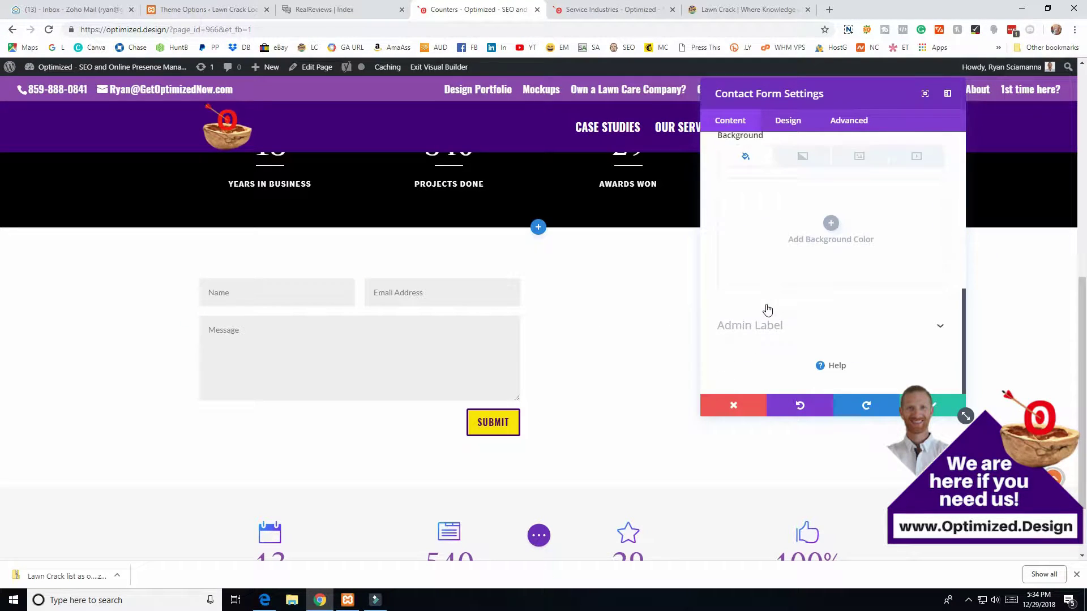
# - Set the contact form's background colour to purple #410078
pyautogui.click(830, 224)
pyautogui.scroll(3, 570, 221)
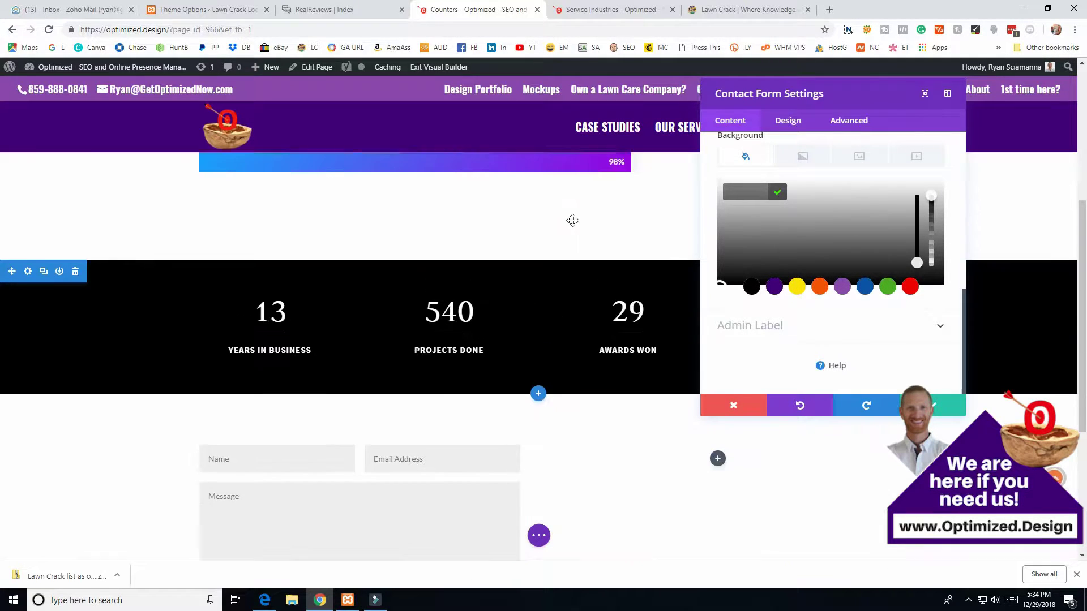
pyautogui.click(774, 287)
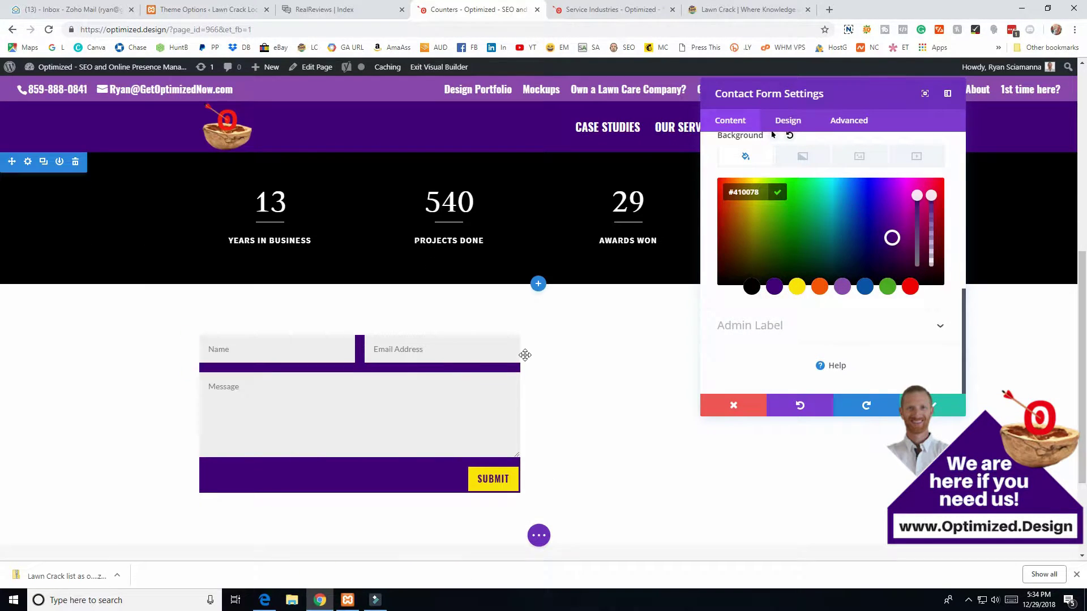
pyautogui.scroll(4, 451, 256)
pyautogui.scroll(2, 451, 256)
pyautogui.scroll(-8, 403, 253)
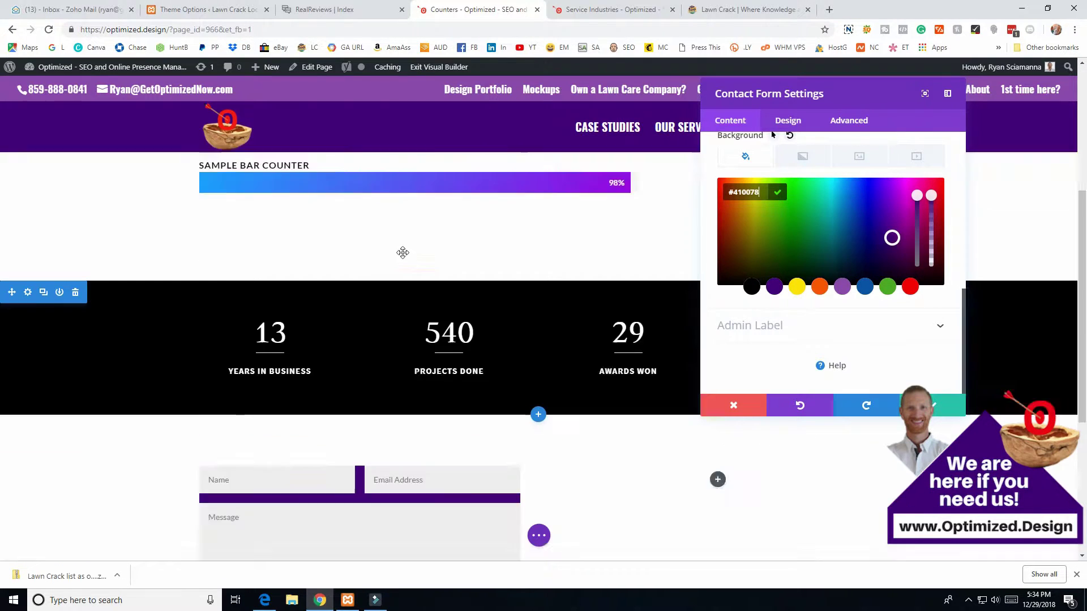
pyautogui.scroll(4, 324, 315)
pyautogui.scroll(-4, 424, 340)
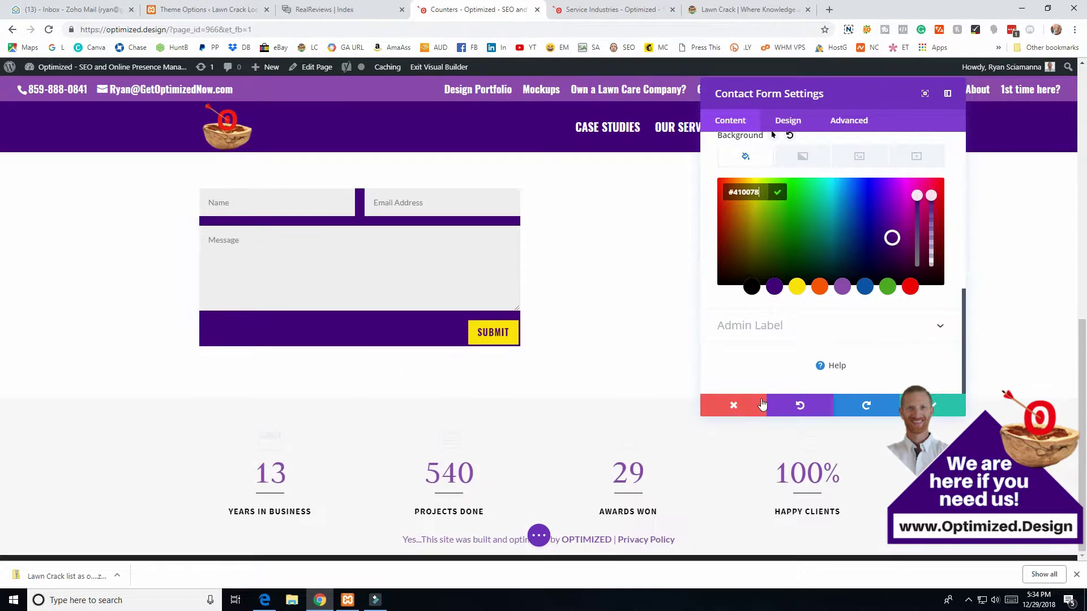
pyautogui.scroll(2, 523, 360)
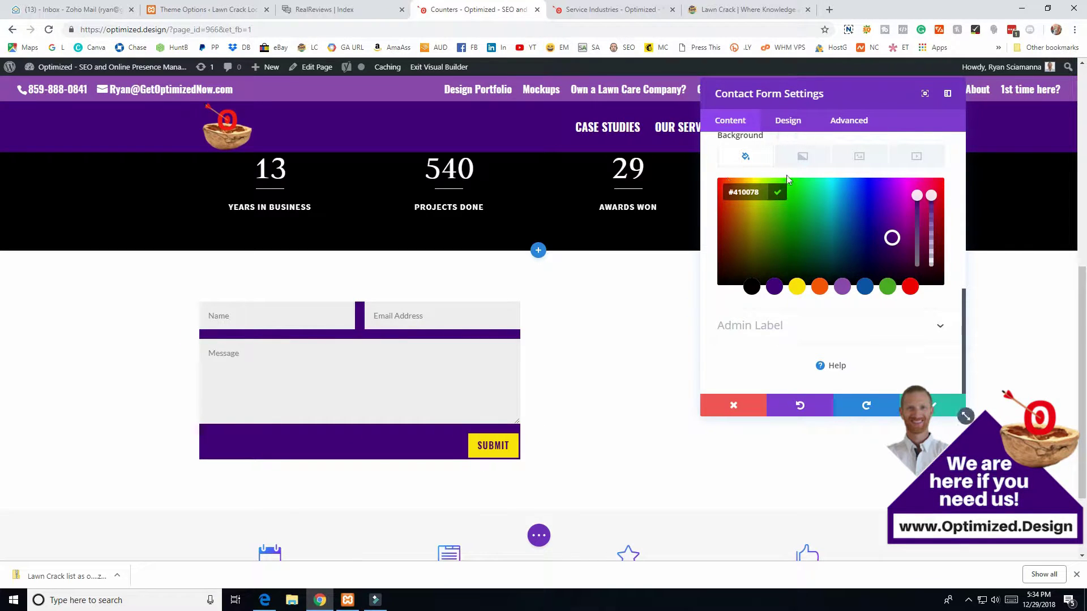
# - Bring up the form's Design tab Spacing options
pyautogui.click(786, 126)
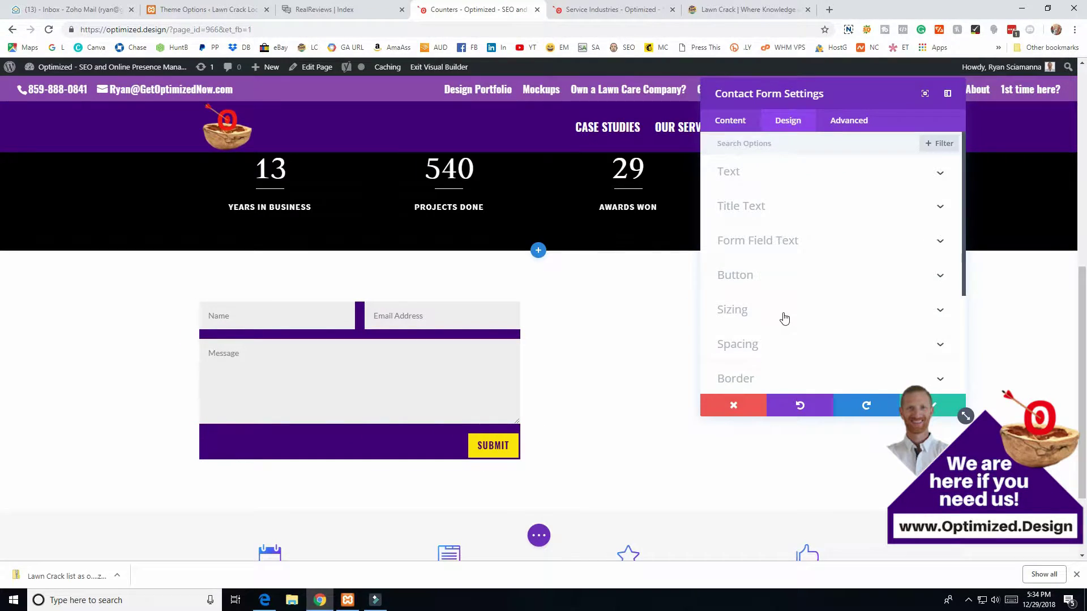
pyautogui.scroll(-1, 781, 317)
pyautogui.click(730, 291)
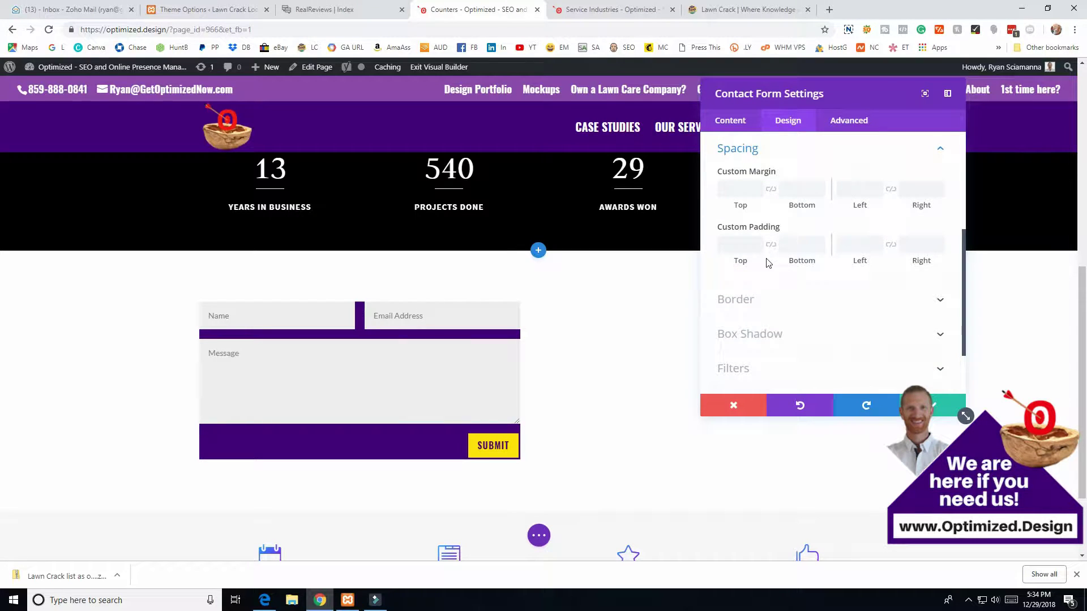
# - Give the contact form linked 15px custom padding on top/bottom and left/right
pyautogui.click(769, 246)
pyautogui.moveTo(734, 262); pyautogui.dragTo(745, 262)
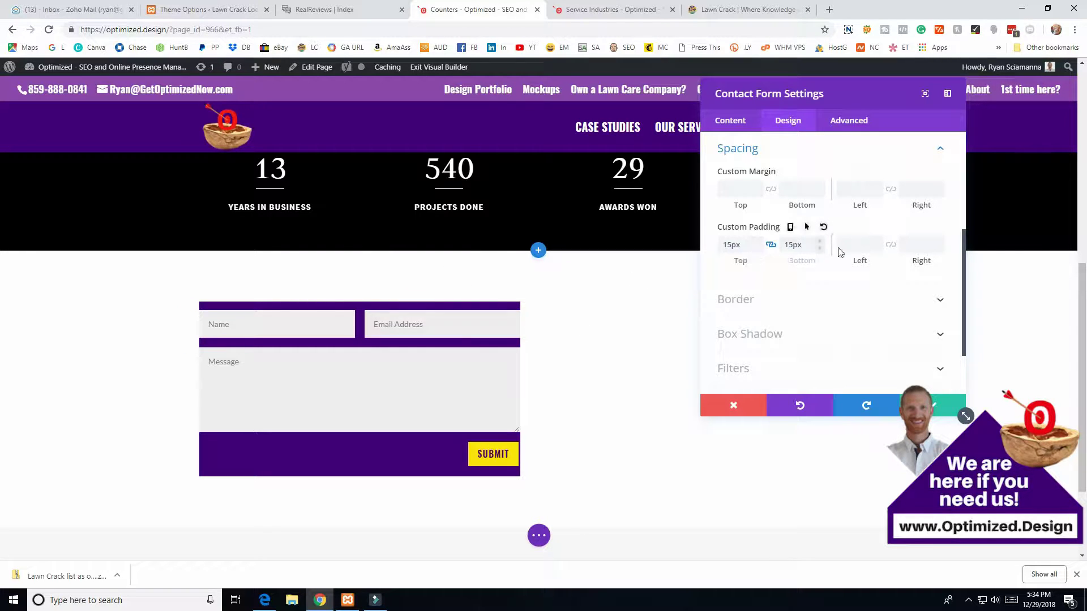
pyautogui.click(890, 244)
pyautogui.moveTo(854, 263); pyautogui.dragTo(863, 262)
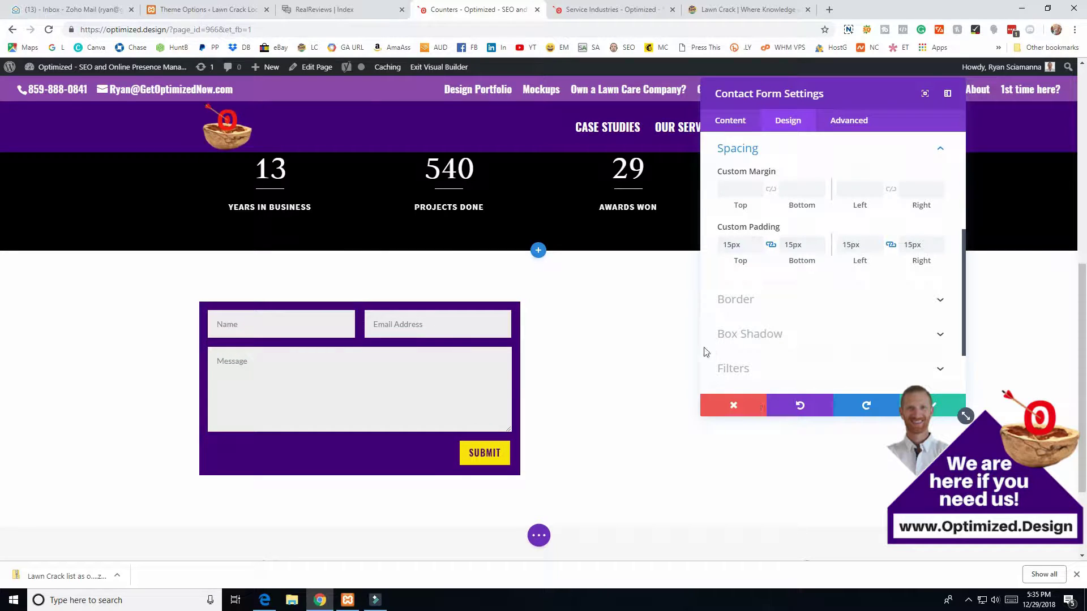
pyautogui.scroll(4, 747, 181)
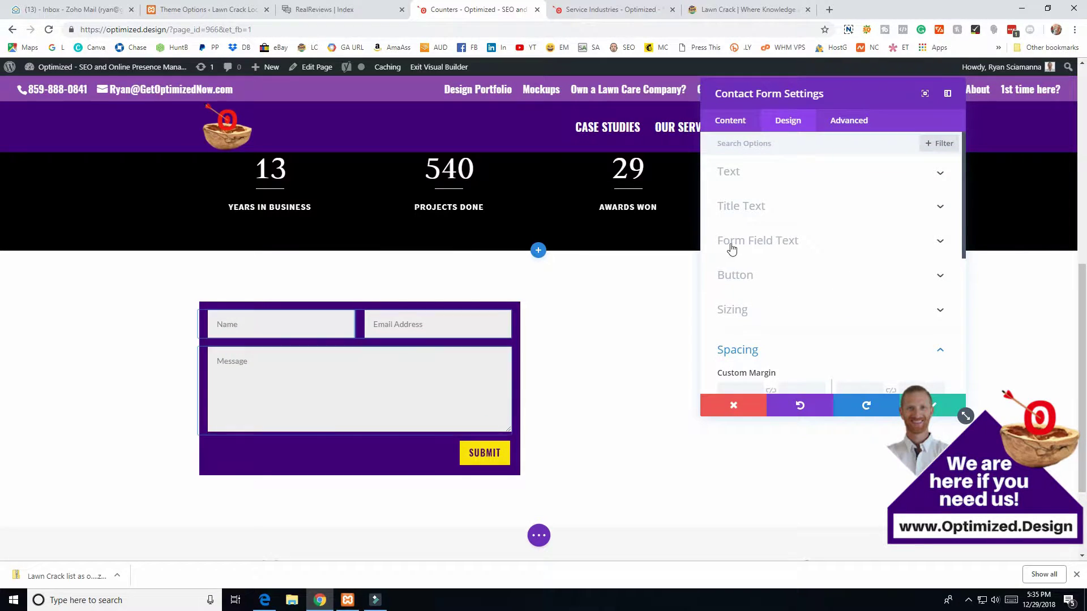
pyautogui.click(764, 241)
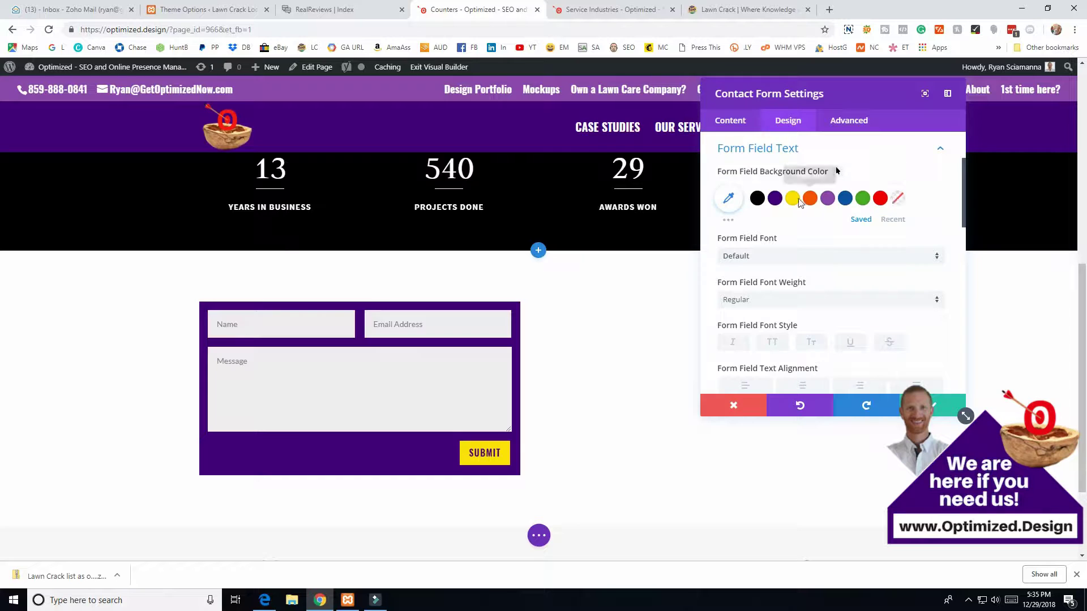
# - Set the form fields' background colour to white #ffffff
pyautogui.click(757, 199)
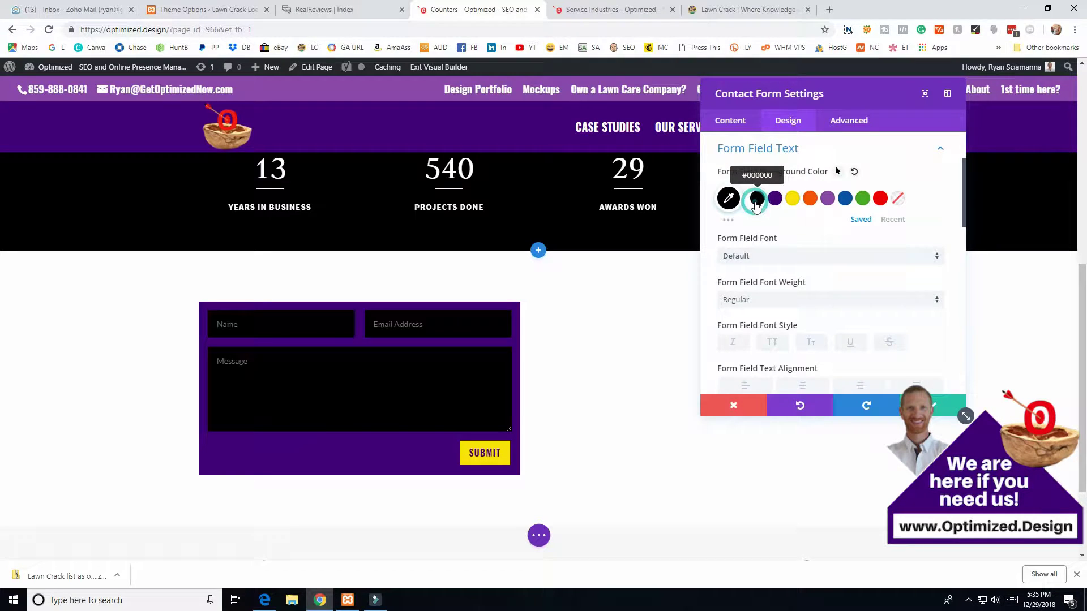
pyautogui.click(729, 198)
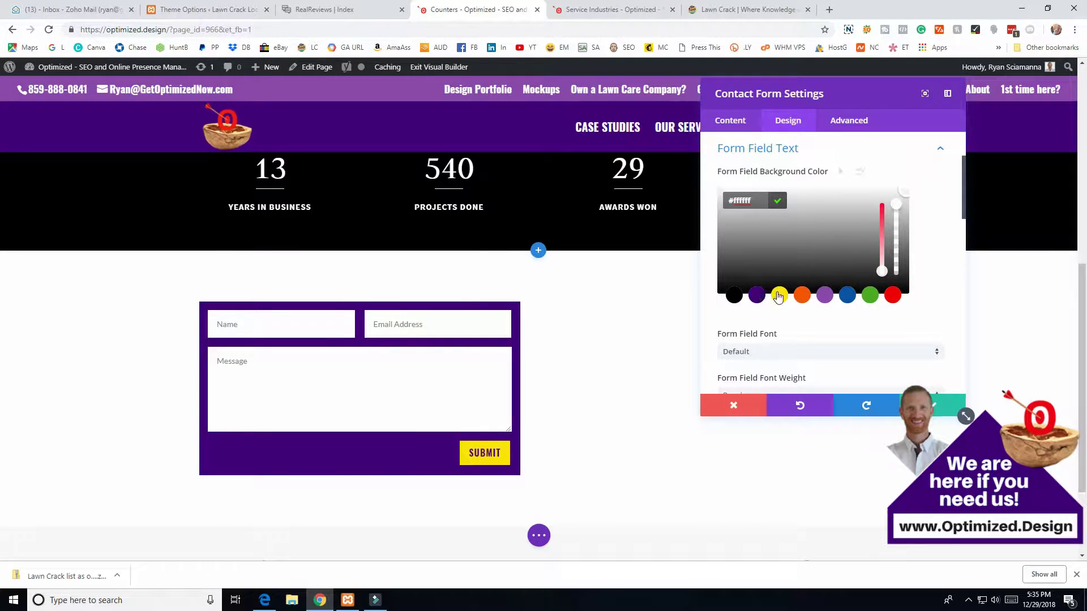
pyautogui.scroll(-1, 787, 297)
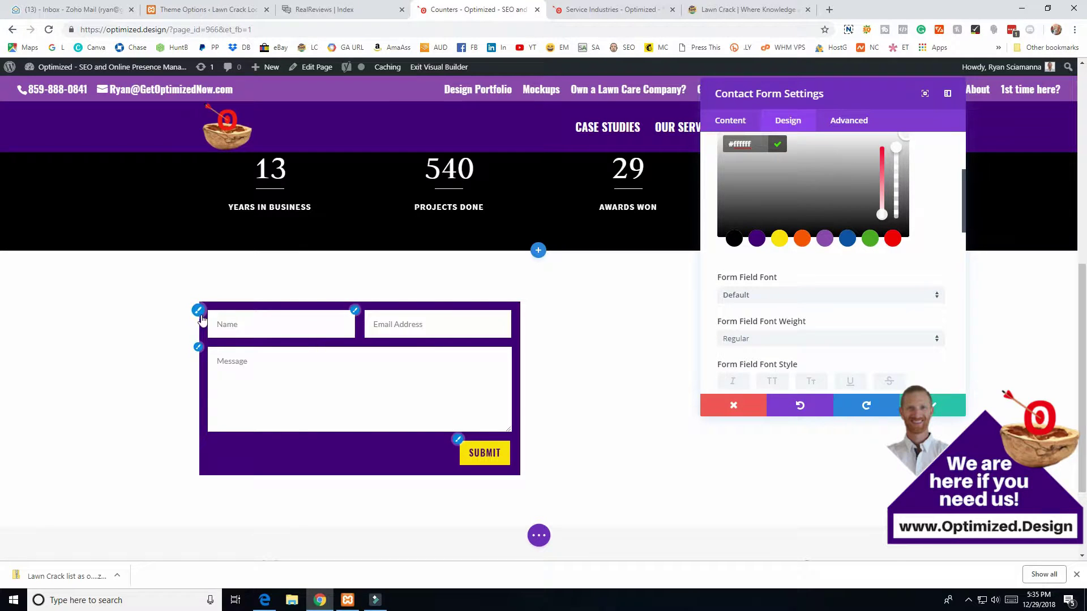
pyautogui.click(197, 310)
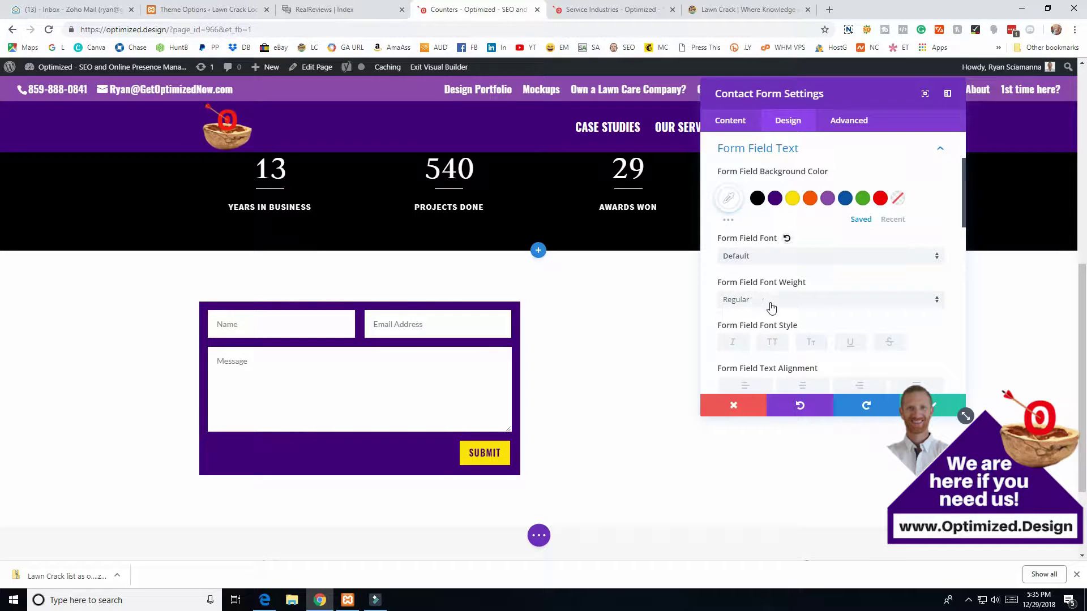
# - Make the form field text bold, black and 16px
pyautogui.click(755, 300)
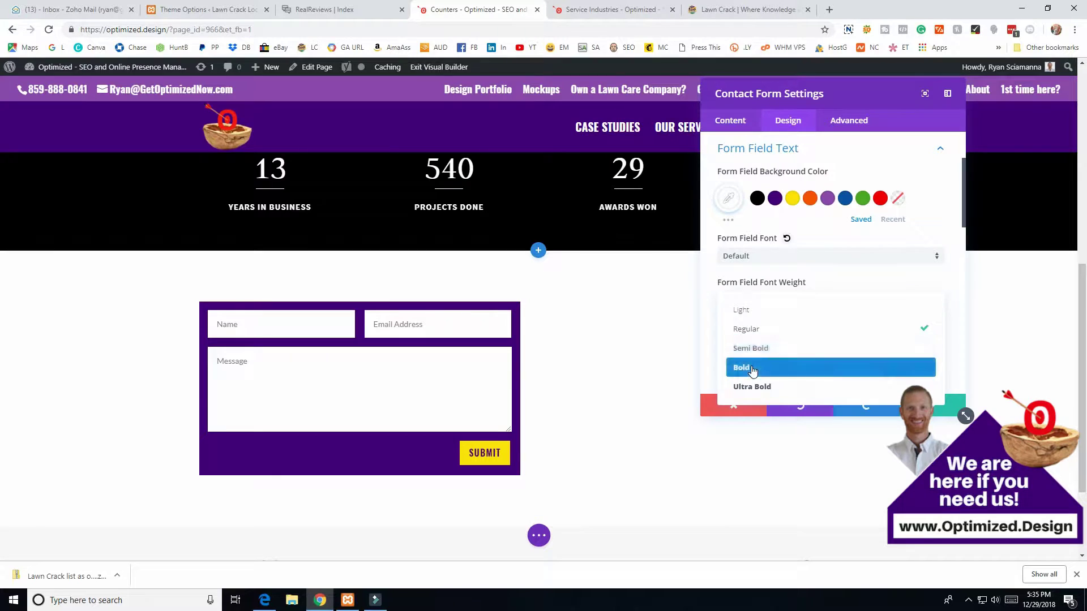
pyautogui.click(755, 368)
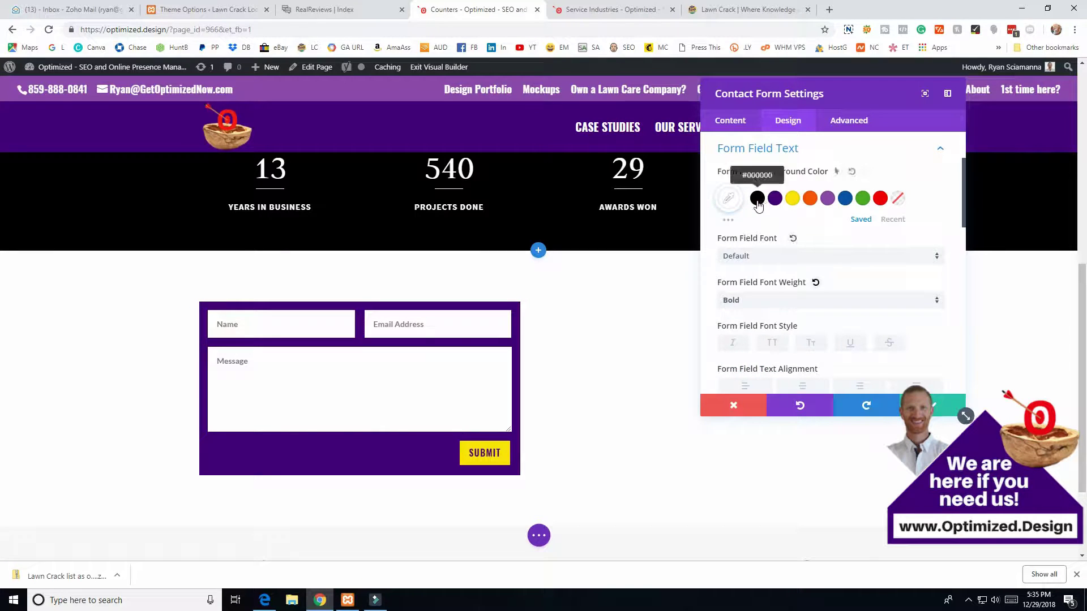
pyautogui.scroll(-1, 775, 230)
pyautogui.scroll(-5, 775, 231)
pyautogui.click(756, 270)
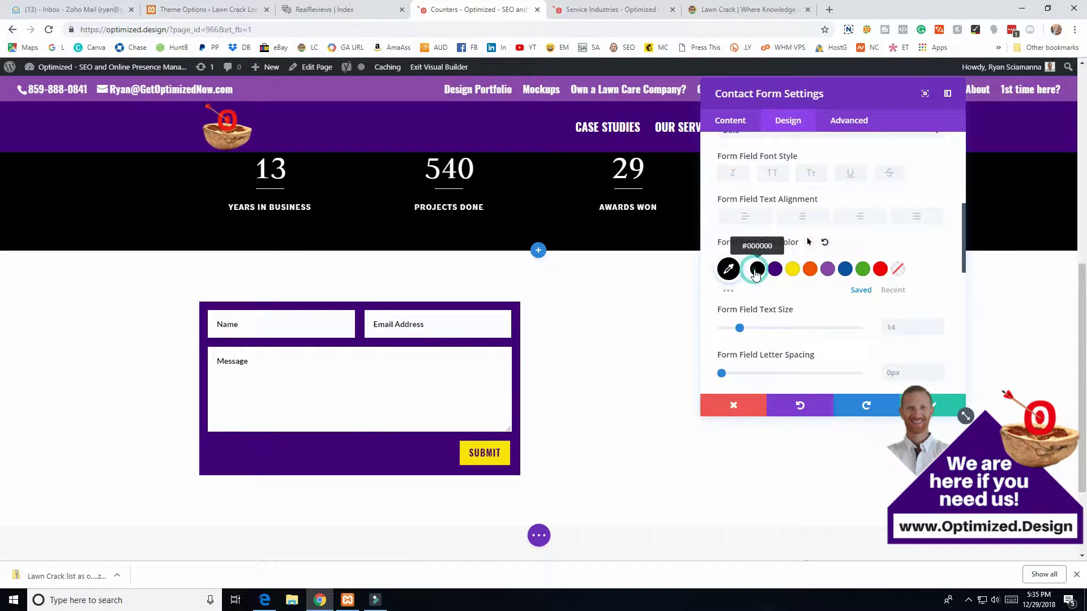
pyautogui.moveTo(739, 328); pyautogui.dragTo(744, 332)
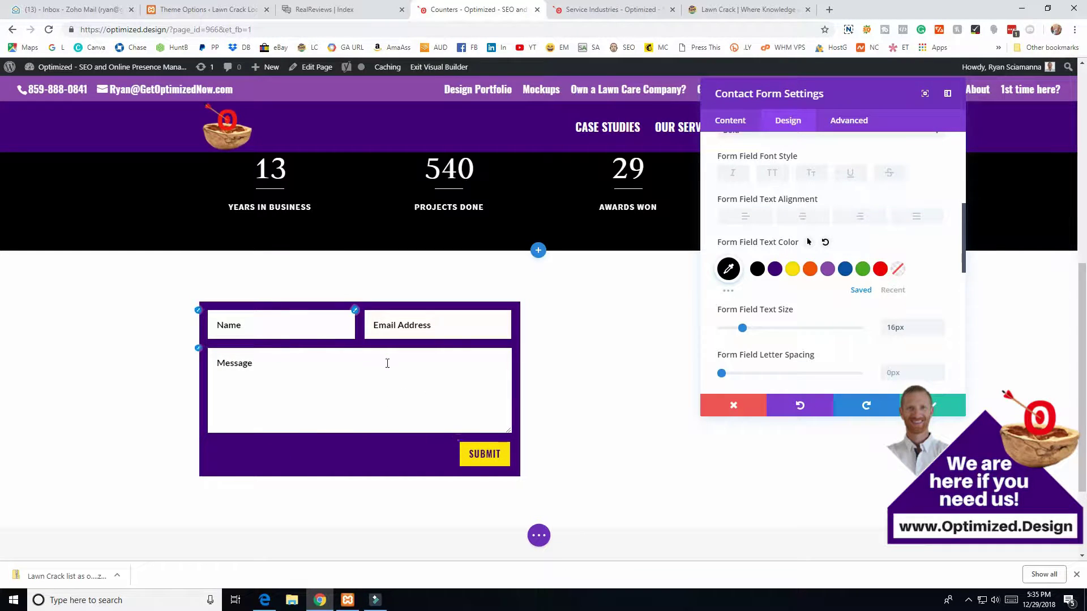
pyautogui.scroll(-4, 833, 291)
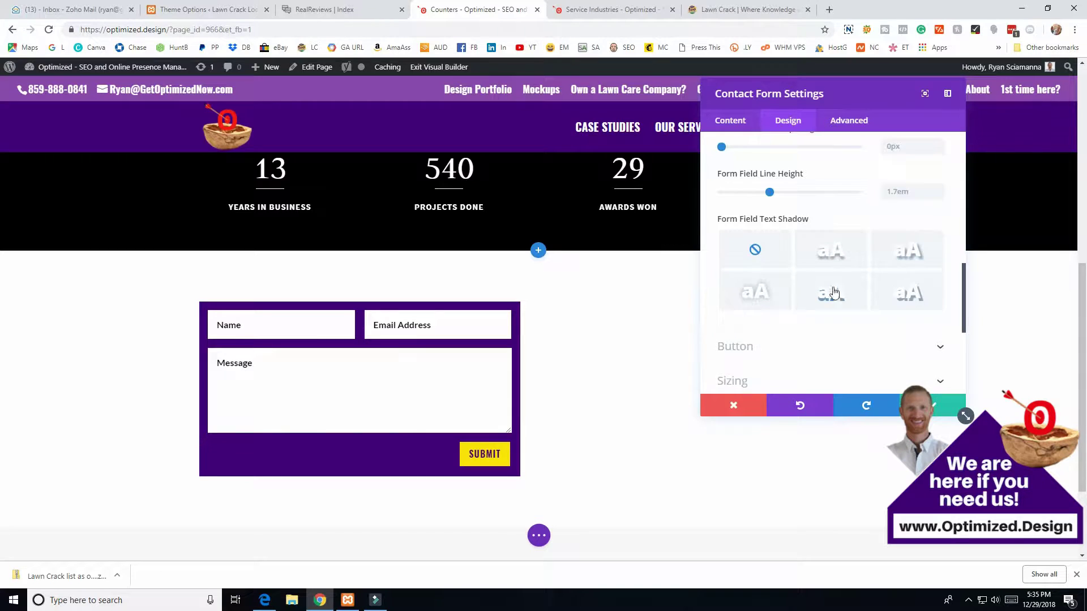
# - Give the input fields an orange border 1px wide under Border options
pyautogui.scroll(-3, 735, 345)
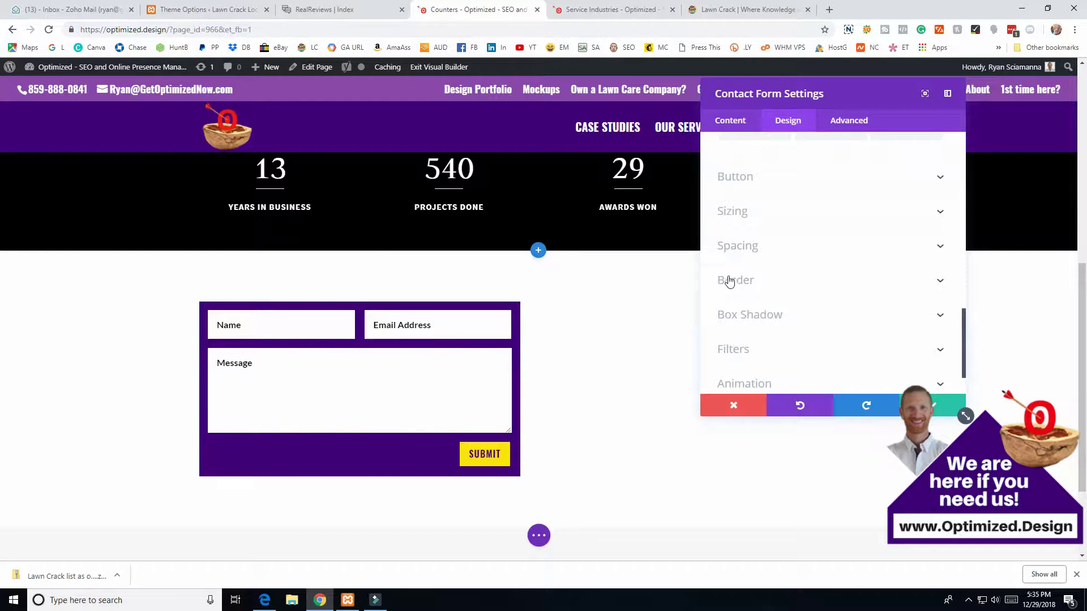
pyautogui.click(730, 281)
pyautogui.scroll(-4, 756, 291)
pyautogui.click(826, 291)
pyautogui.click(811, 291)
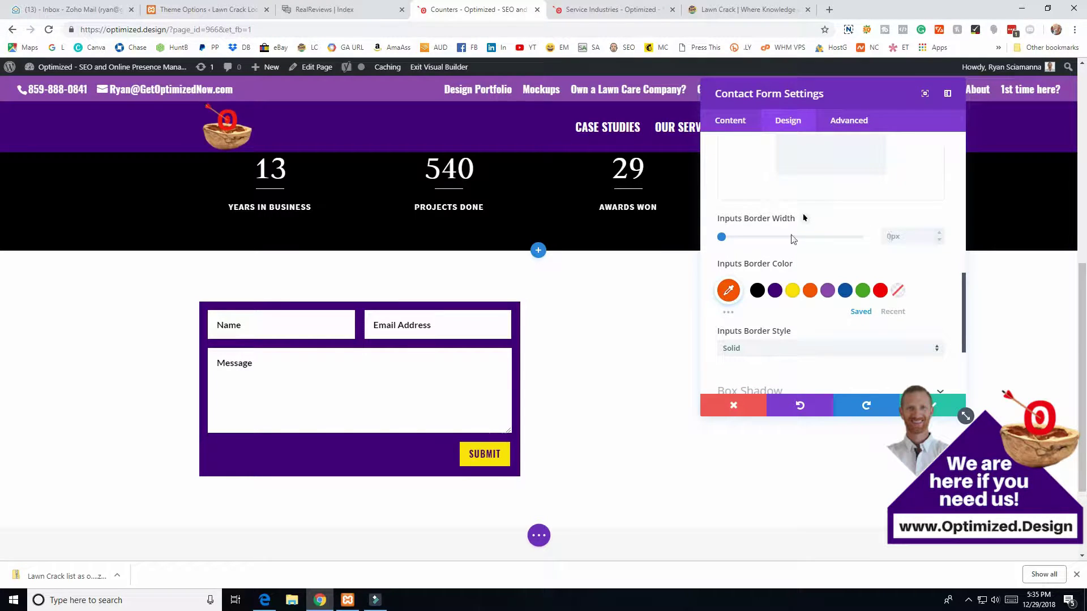
pyautogui.moveTo(722, 238); pyautogui.dragTo(728, 246)
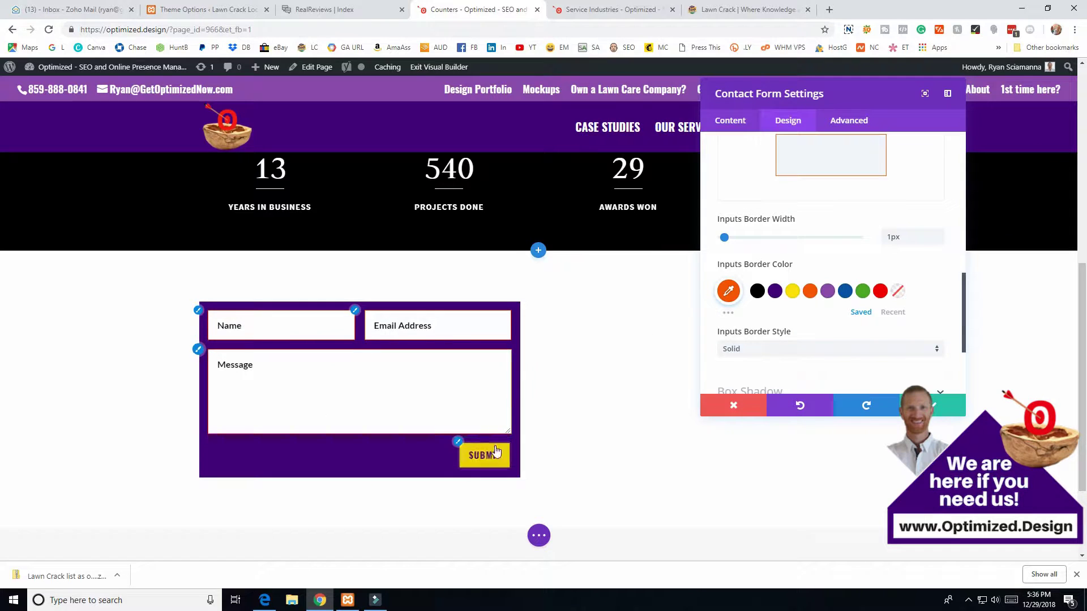
pyautogui.scroll(-2, 490, 448)
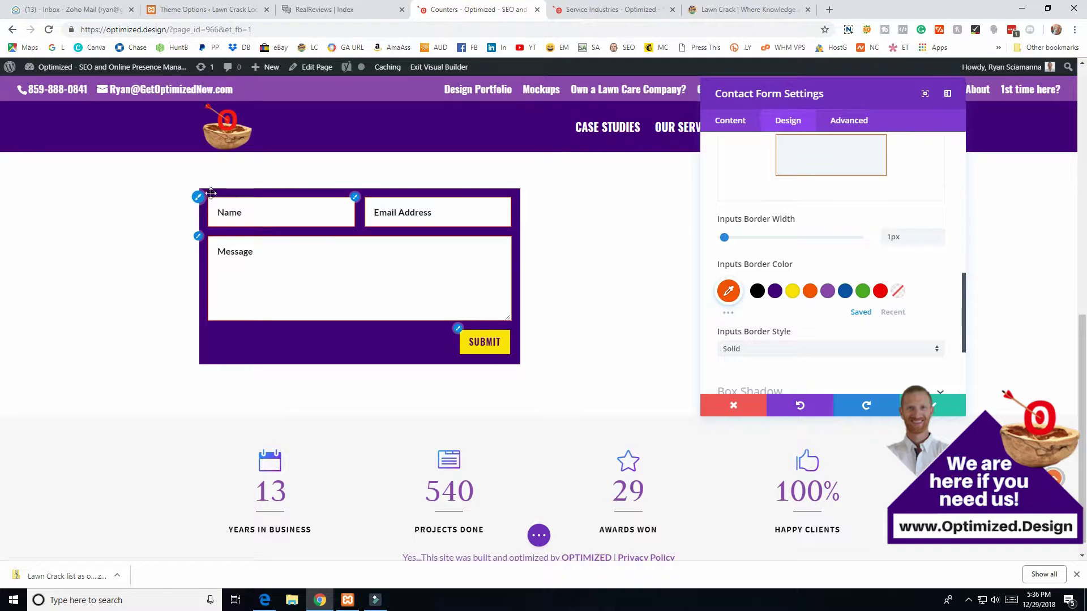
pyautogui.scroll(10, 747, 356)
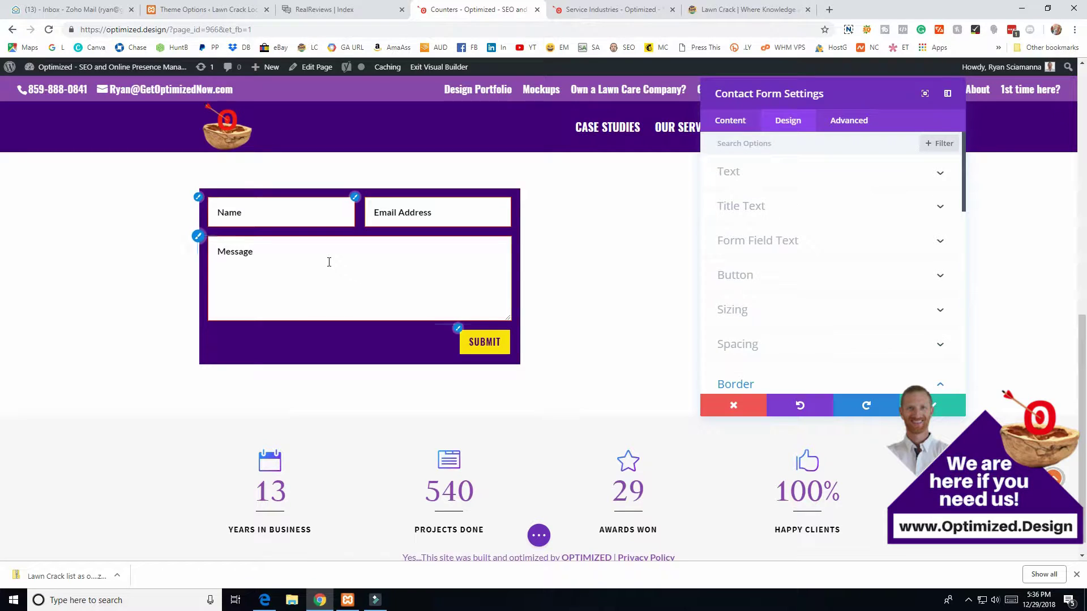
# - On the Content tab, move the settings panel left and open the Name field's settings
pyautogui.click(730, 120)
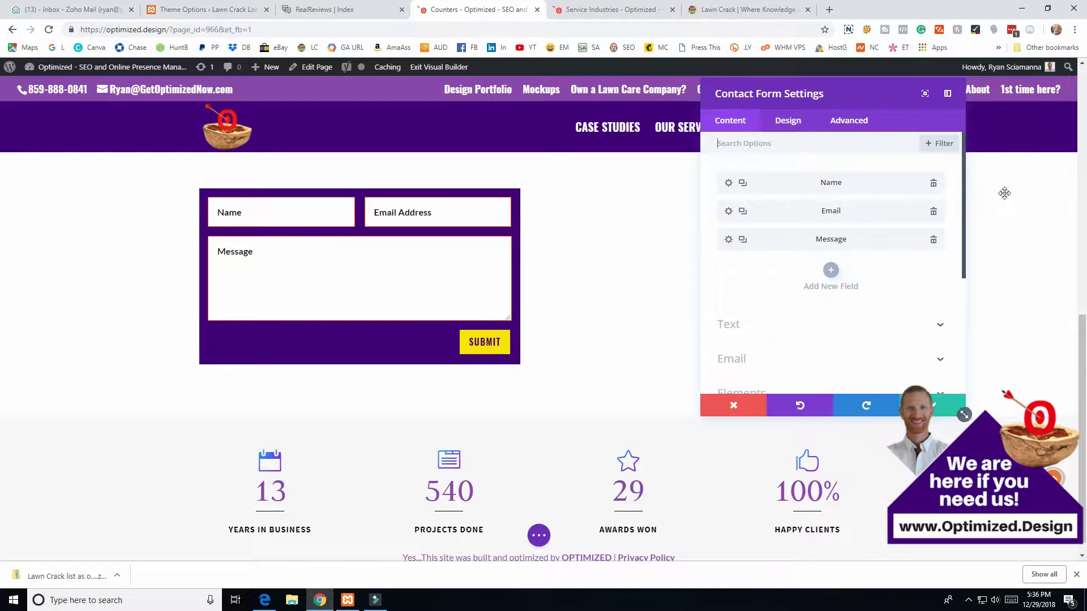
pyautogui.moveTo(752, 179); pyautogui.dragTo(641, 195)
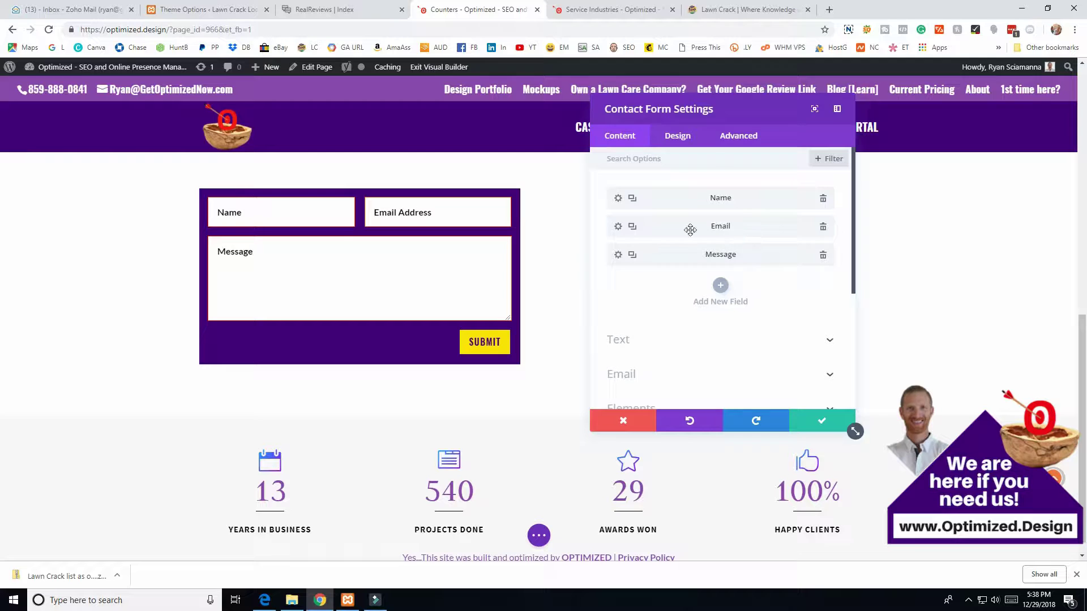
pyautogui.click(618, 227)
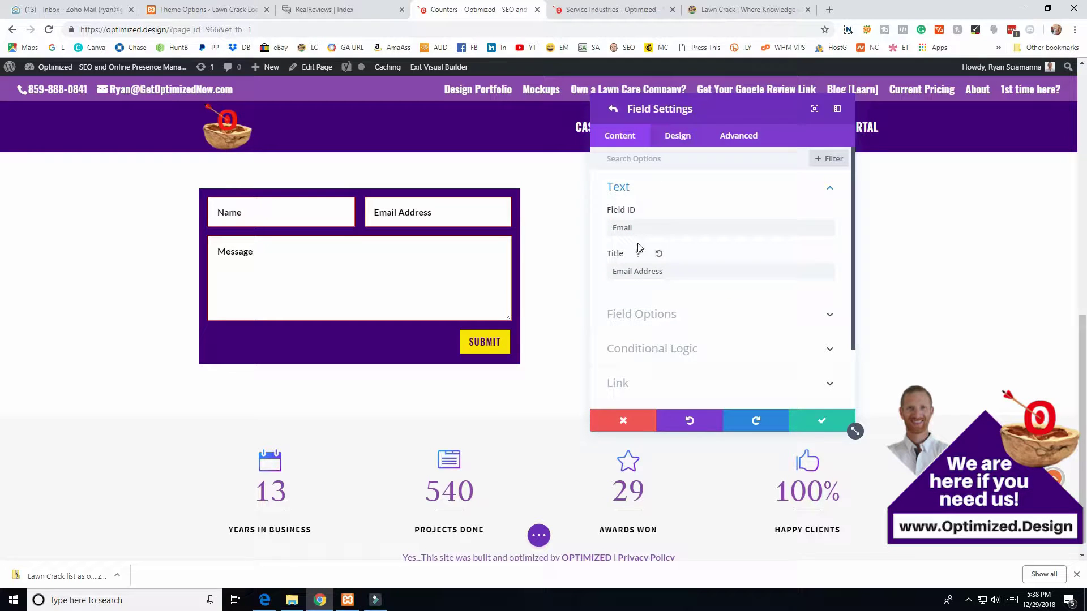
pyautogui.click(613, 109)
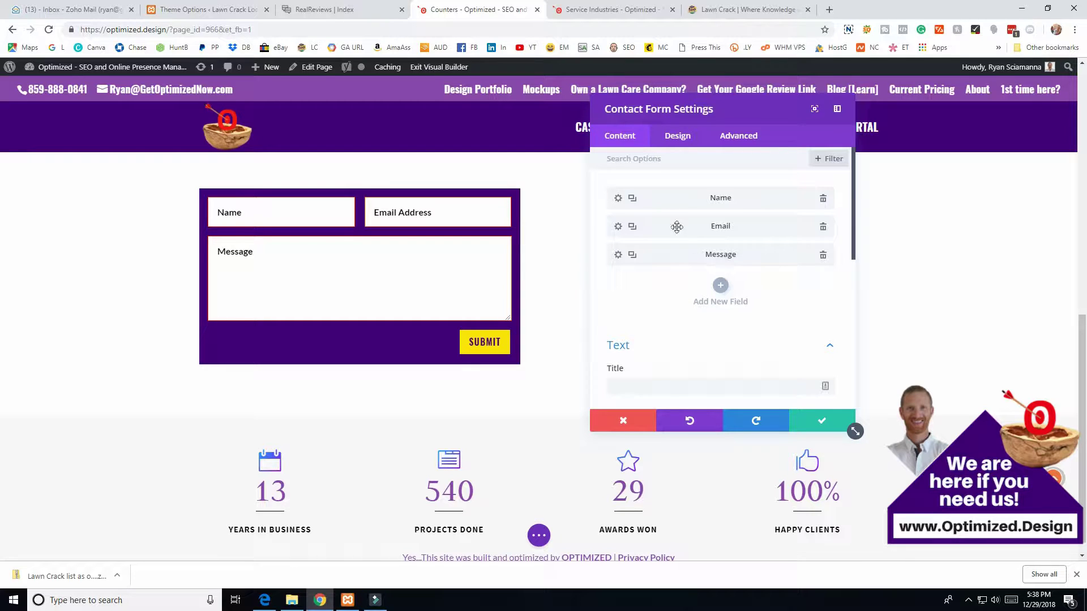
pyautogui.click(618, 199)
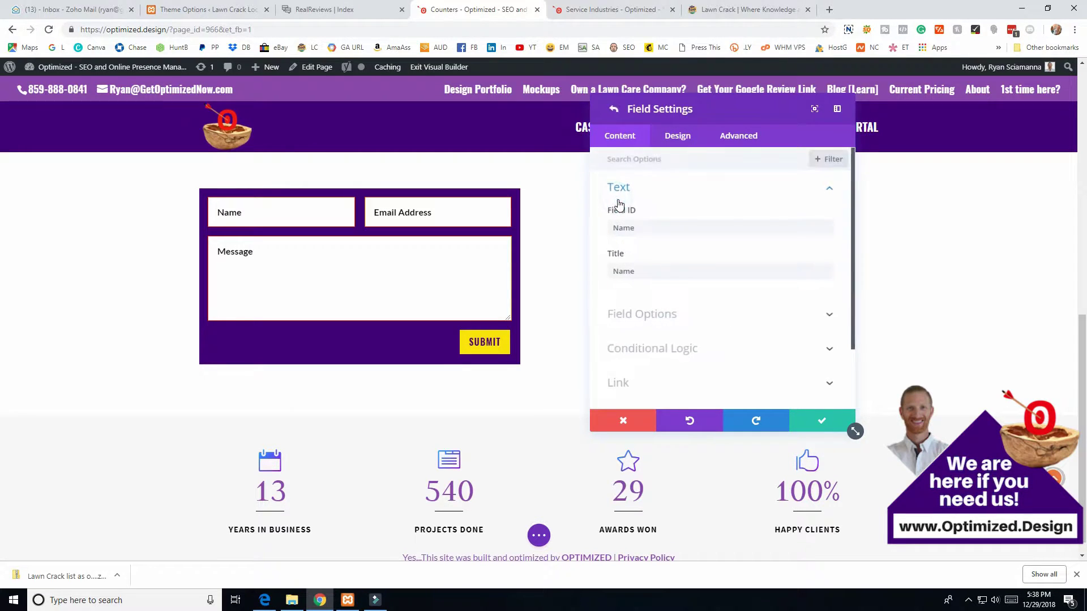
# - Check the Name field's ID and title and expand its Field Options
pyautogui.doubleClick(613, 229)
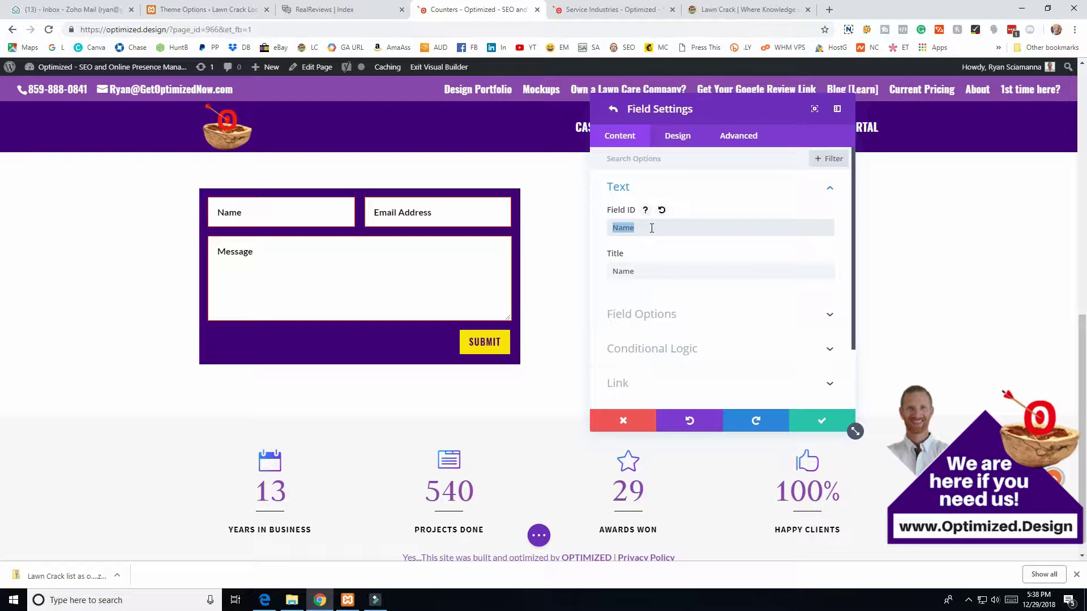
pyautogui.doubleClick(622, 272)
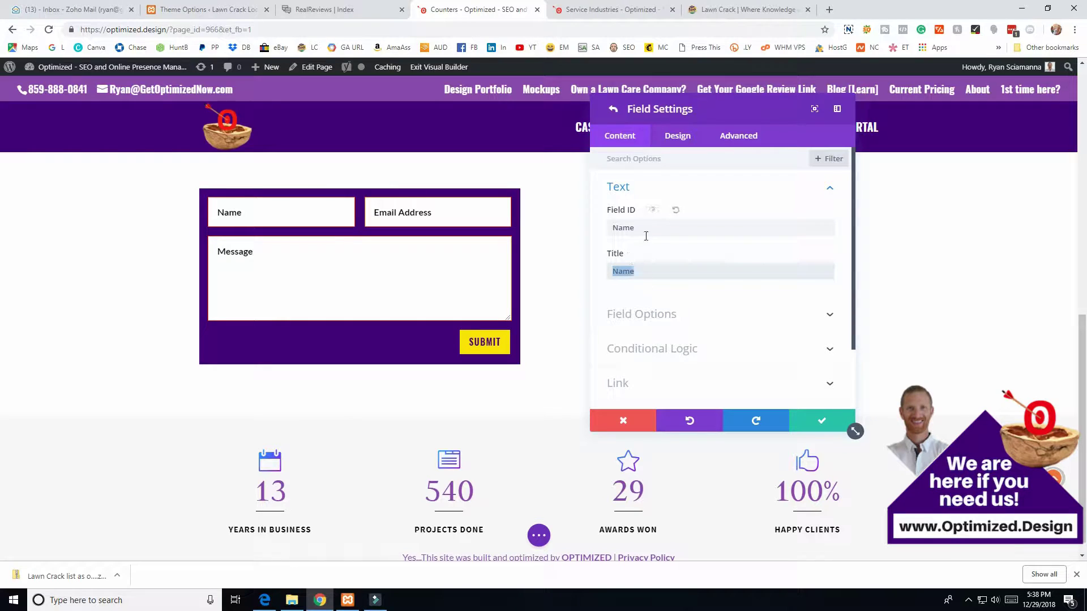
pyautogui.scroll(-2, 673, 252)
pyautogui.click(673, 245)
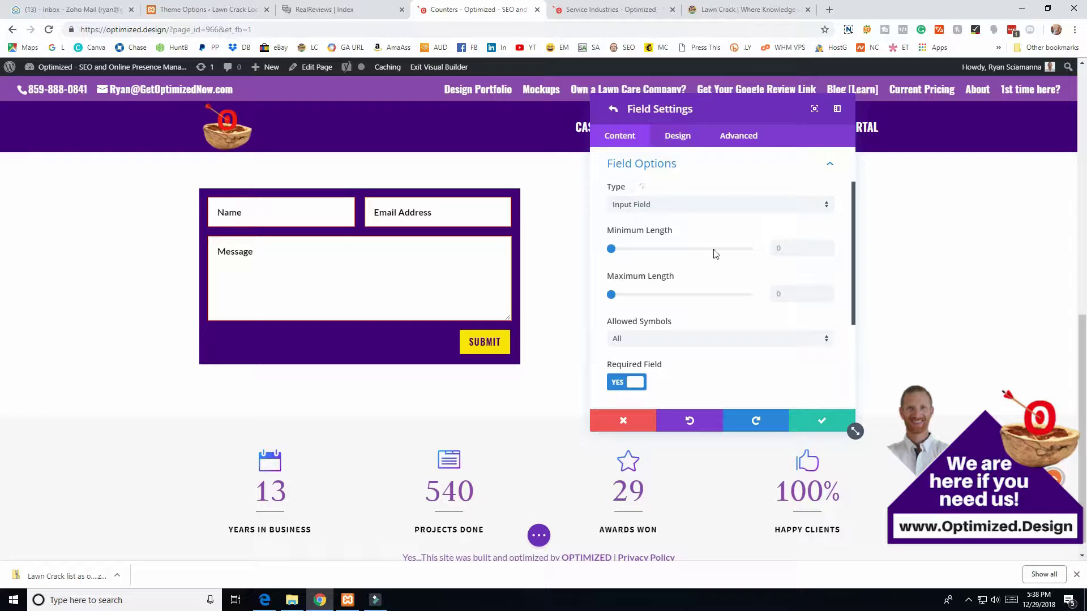
pyautogui.scroll(-2, 706, 271)
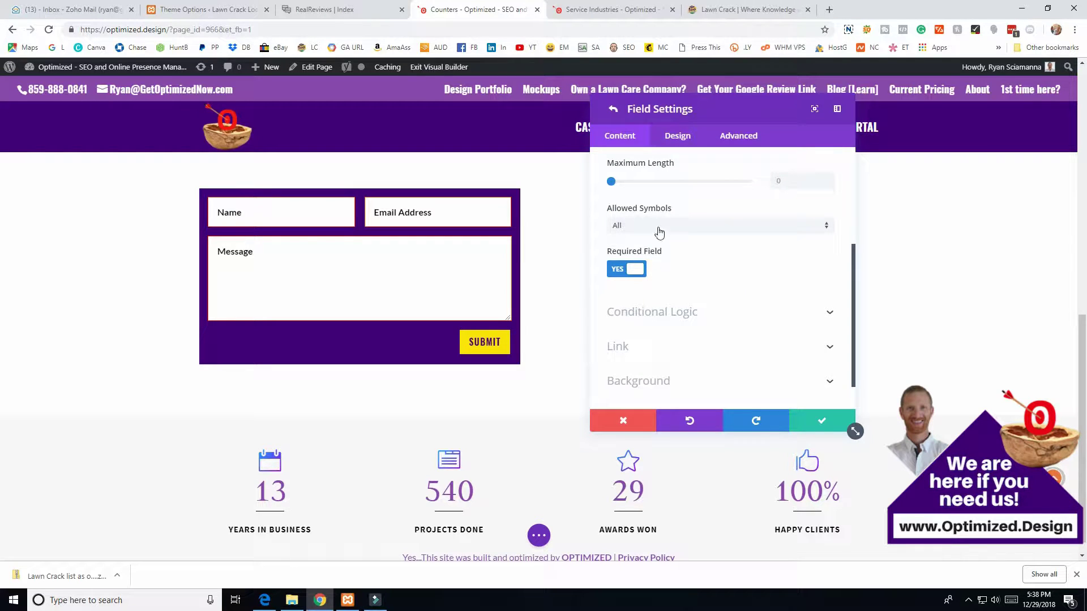
pyautogui.scroll(2, 654, 283)
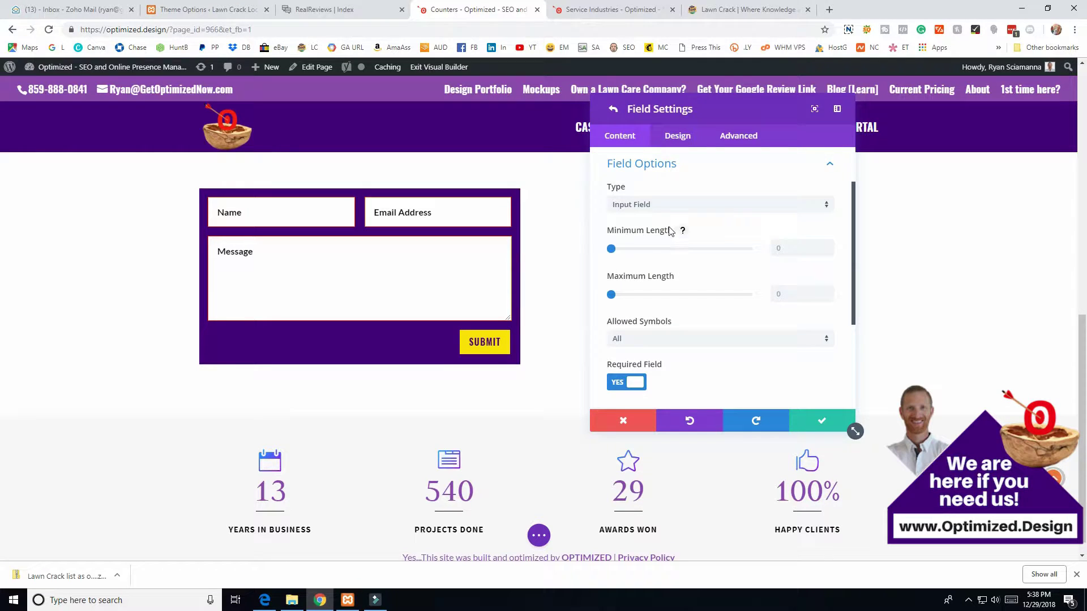
# - Leave the Name field's type unchanged and Allowed Symbols at All, then return to the field list
pyautogui.click(660, 206)
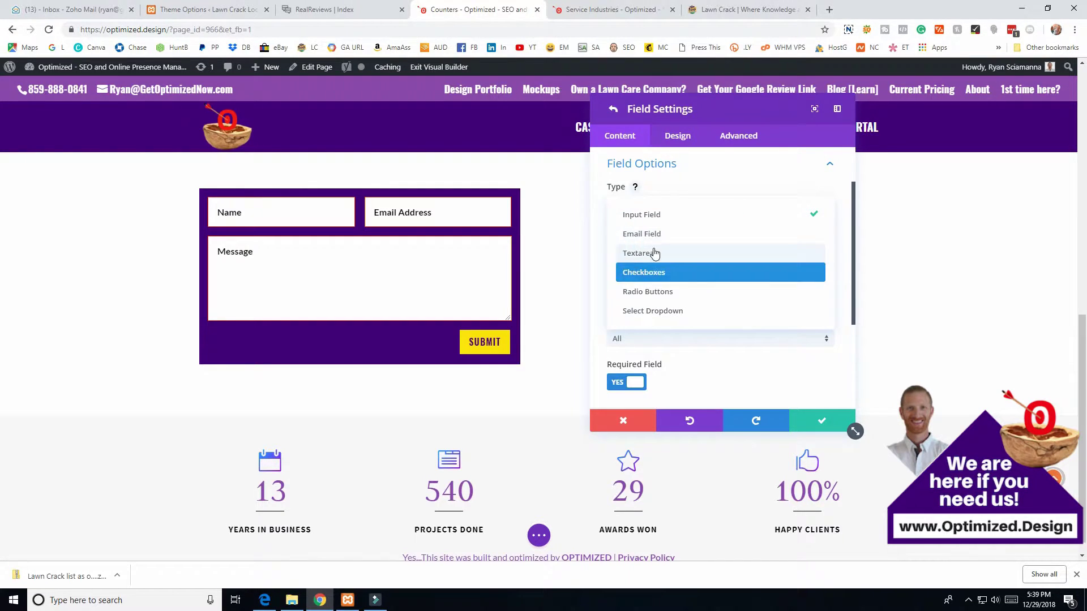
pyautogui.scroll(-5, 705, 331)
pyautogui.click(852, 291)
pyautogui.scroll(3, 716, 334)
pyautogui.click(716, 340)
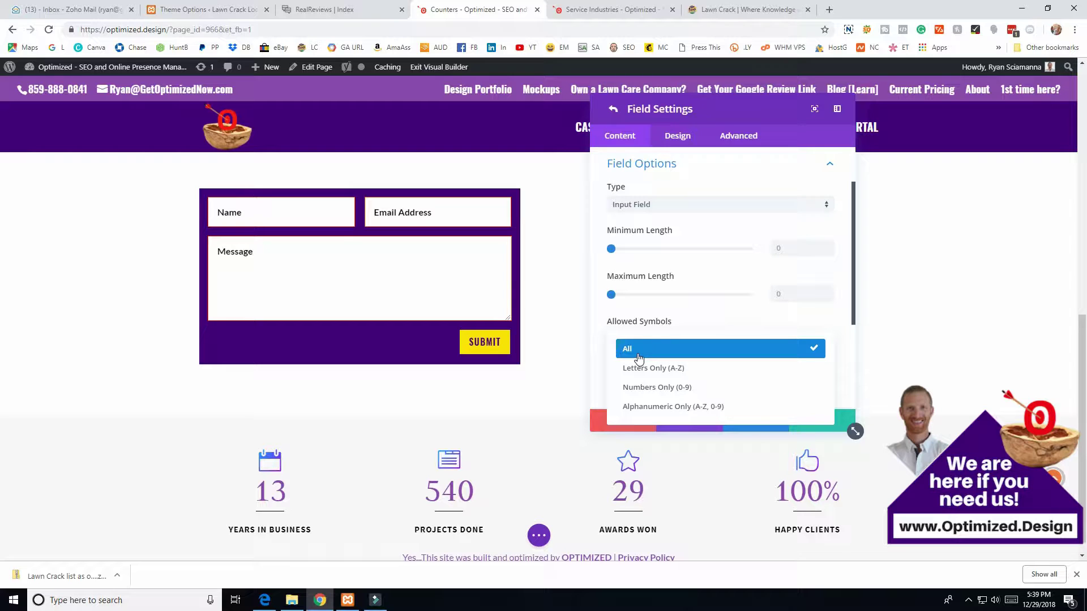
pyautogui.click(846, 368)
pyautogui.scroll(1, 760, 371)
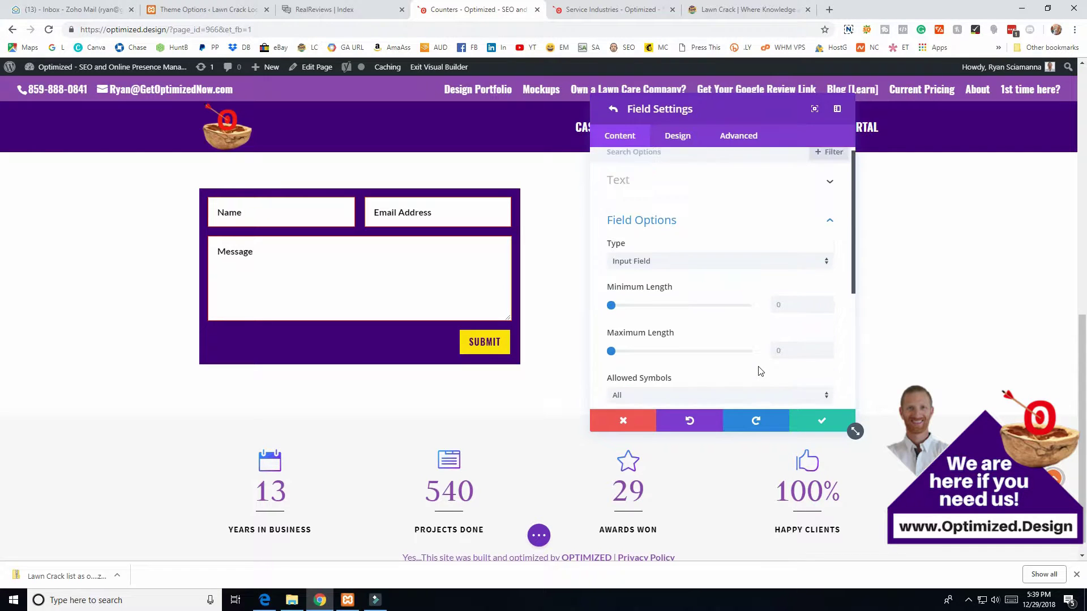
pyautogui.scroll(1, 680, 346)
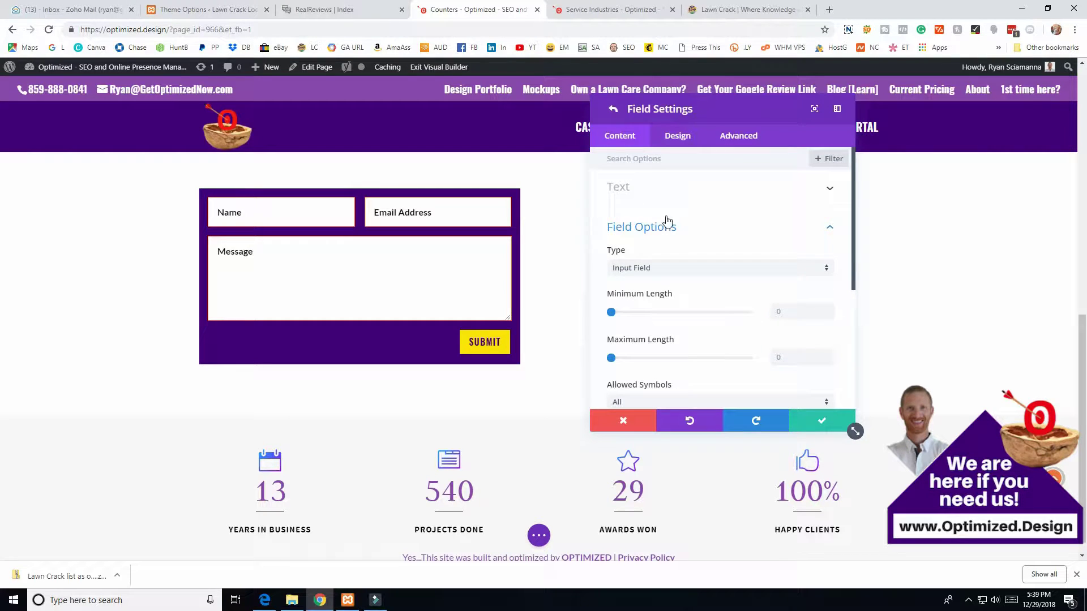
pyautogui.click(612, 109)
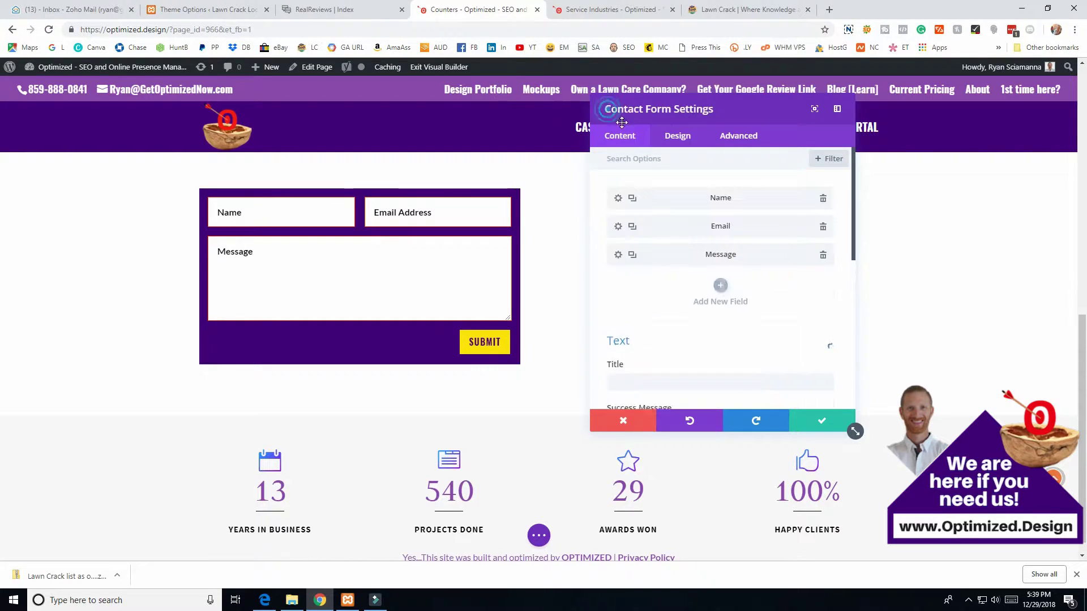
pyautogui.click(618, 199)
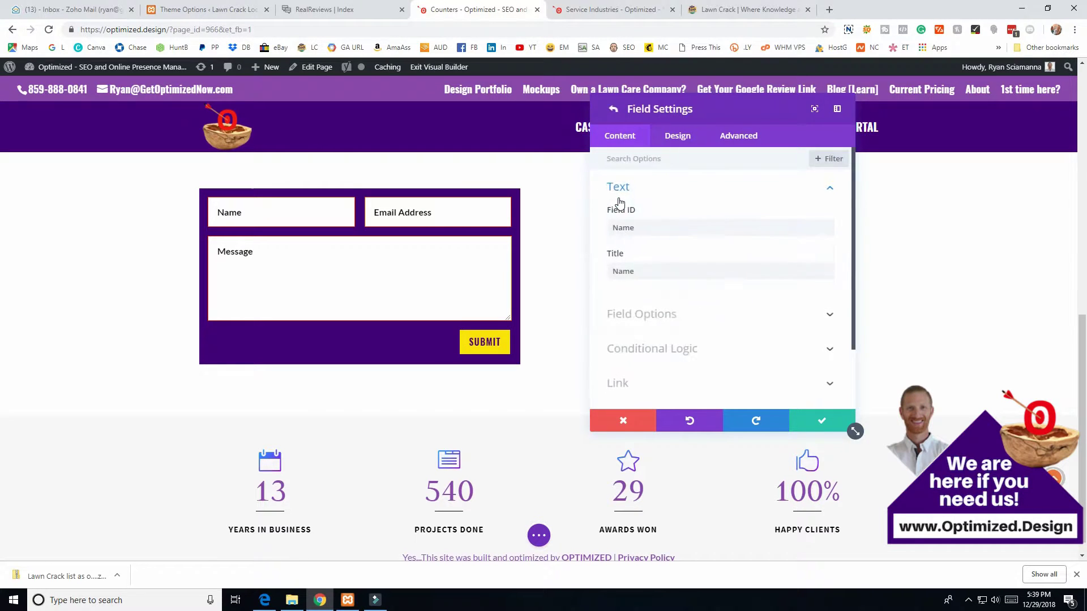
pyautogui.click(667, 137)
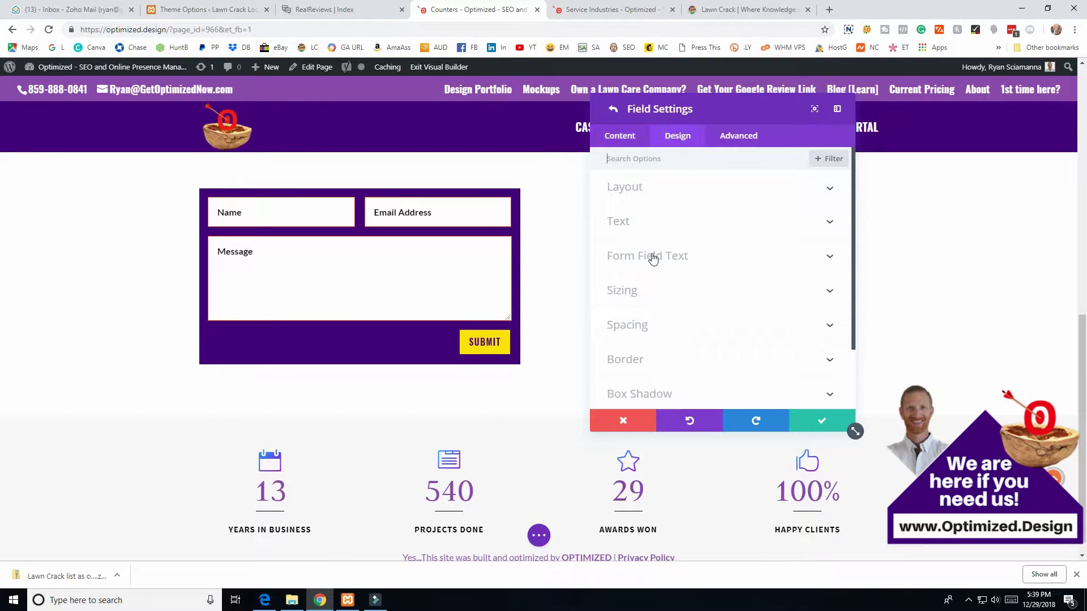
pyautogui.click(630, 187)
pyautogui.click(627, 232)
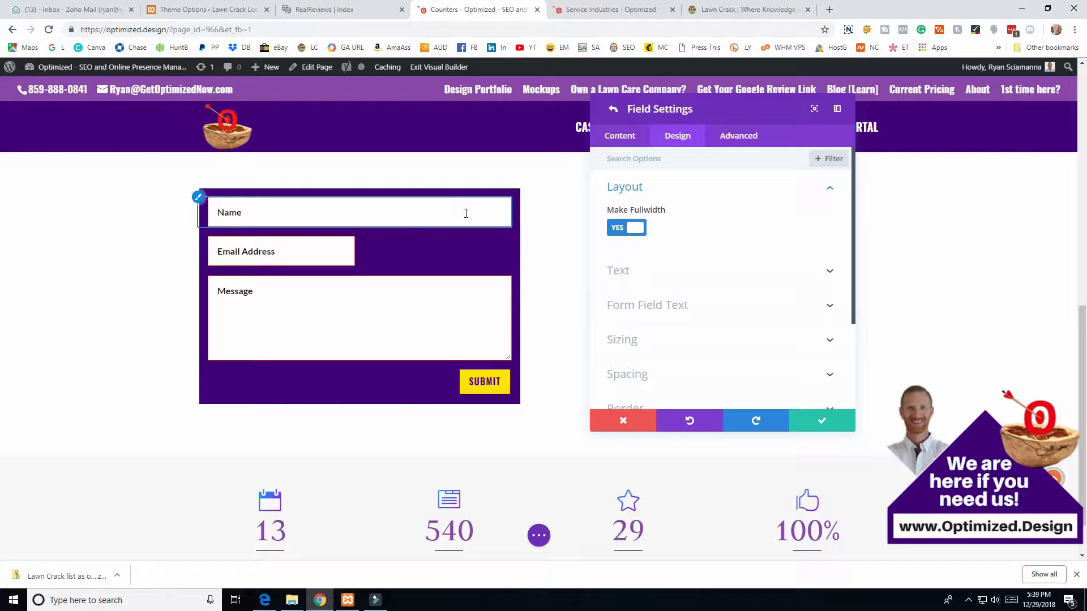
pyautogui.click(626, 232)
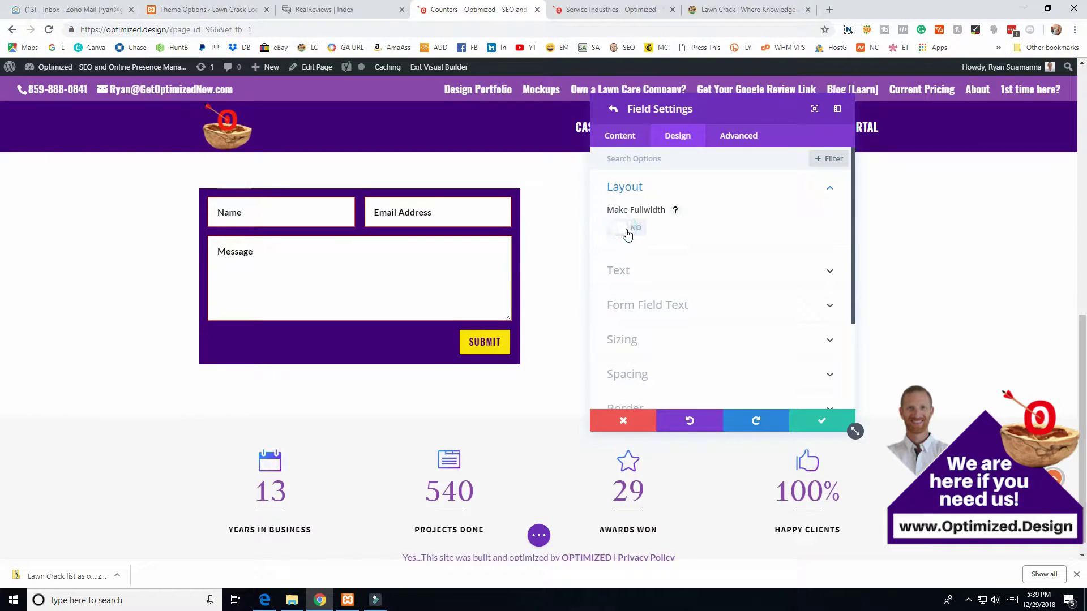
pyautogui.click(627, 232)
pyautogui.click(627, 232)
pyautogui.click(635, 273)
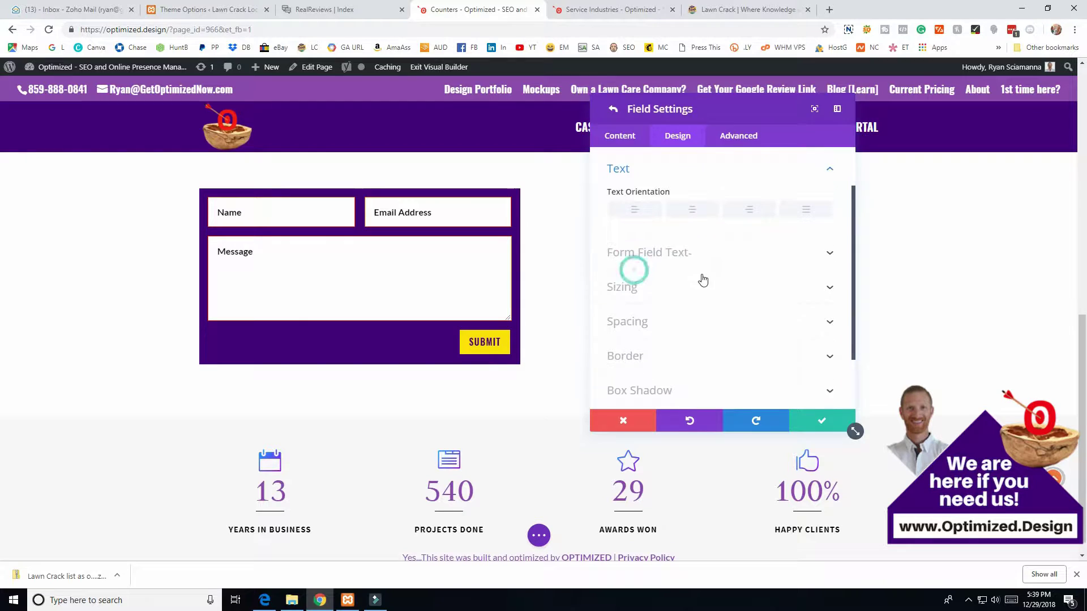
pyautogui.click(613, 111)
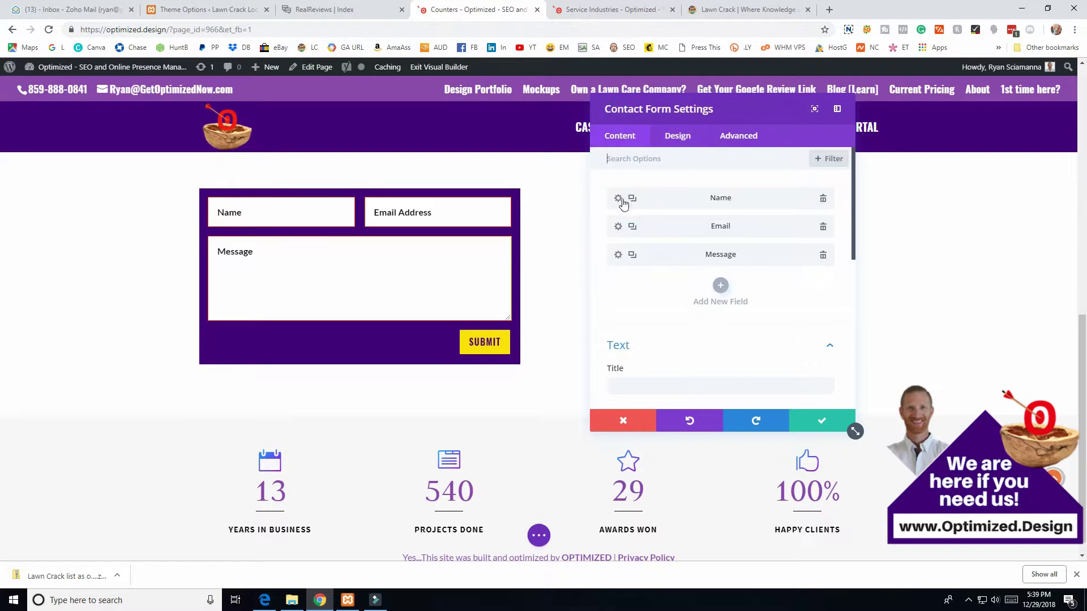
pyautogui.click(618, 227)
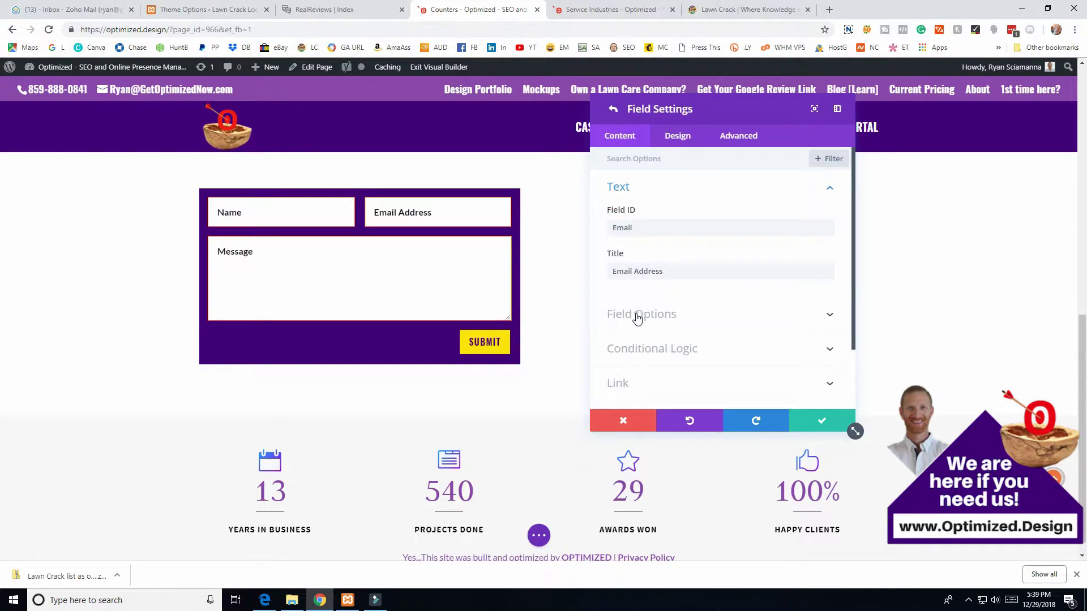
pyautogui.click(638, 315)
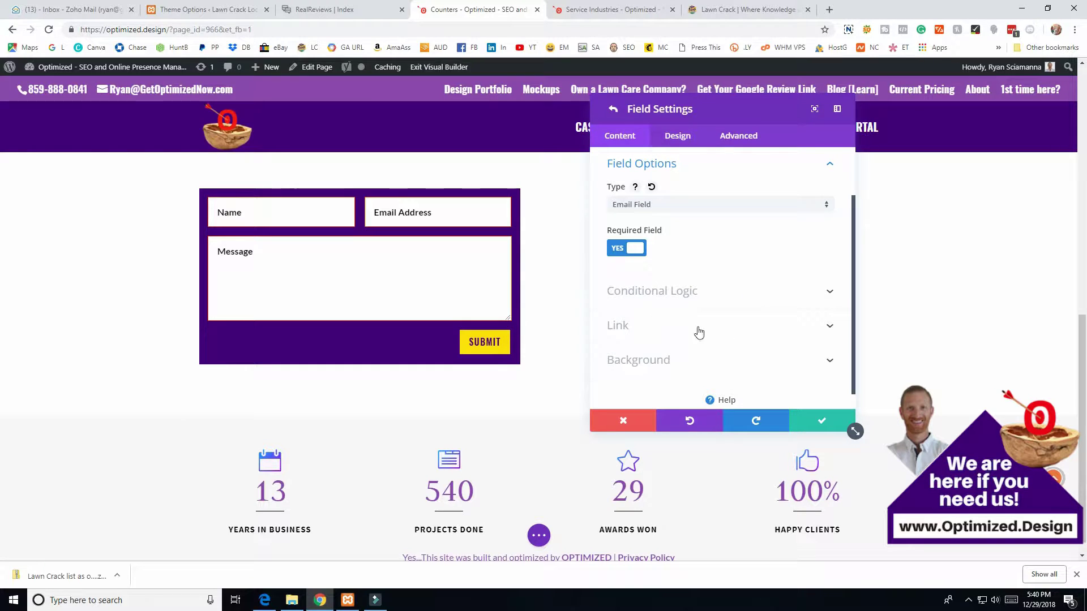
pyautogui.click(697, 294)
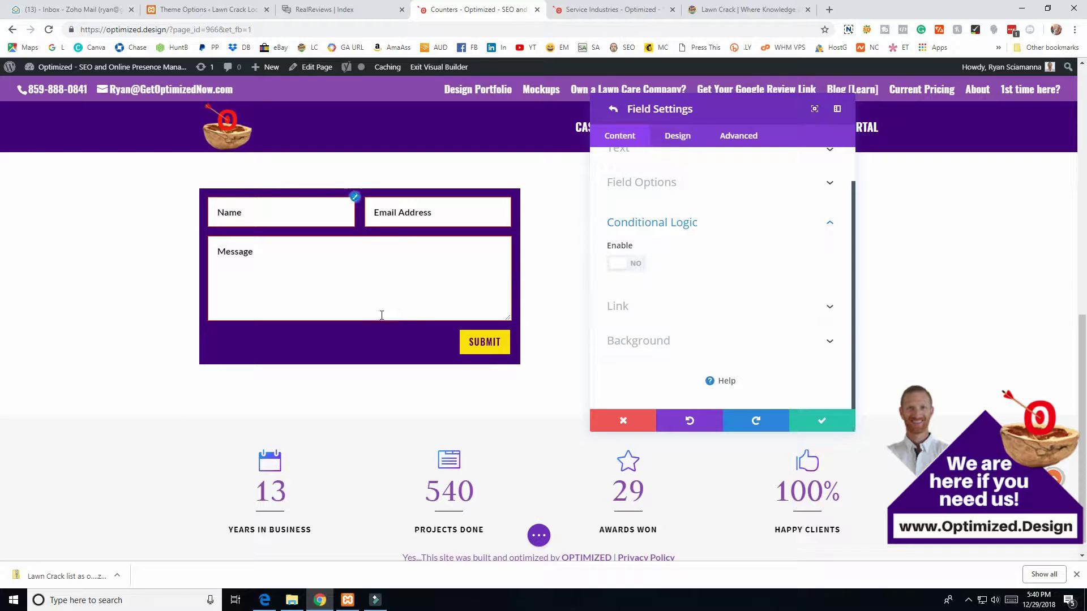
pyautogui.scroll(1, 699, 320)
pyautogui.click(645, 226)
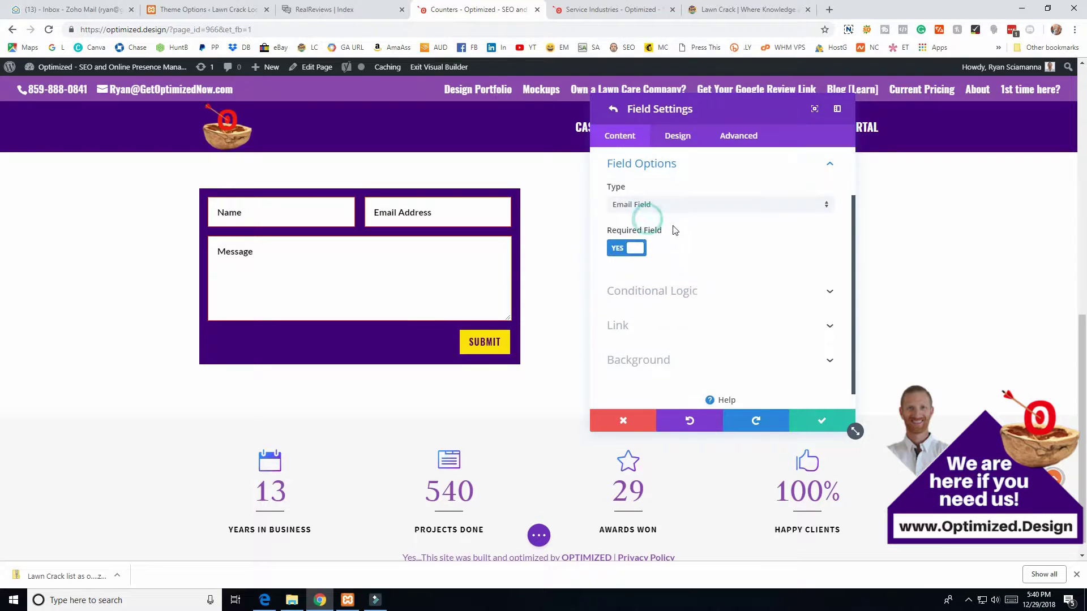
pyautogui.click(645, 206)
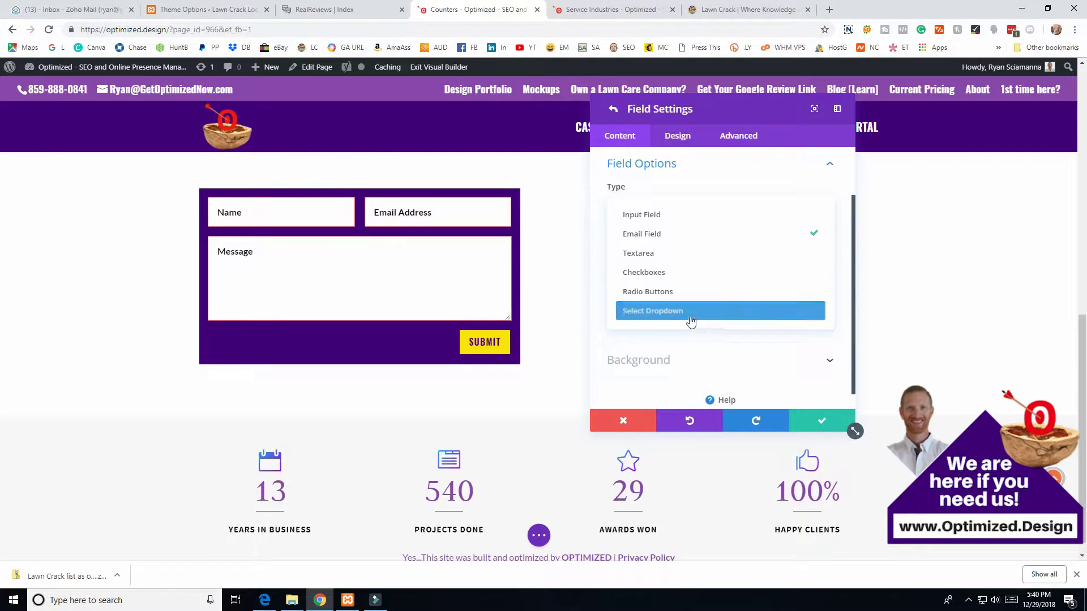
pyautogui.click(597, 183)
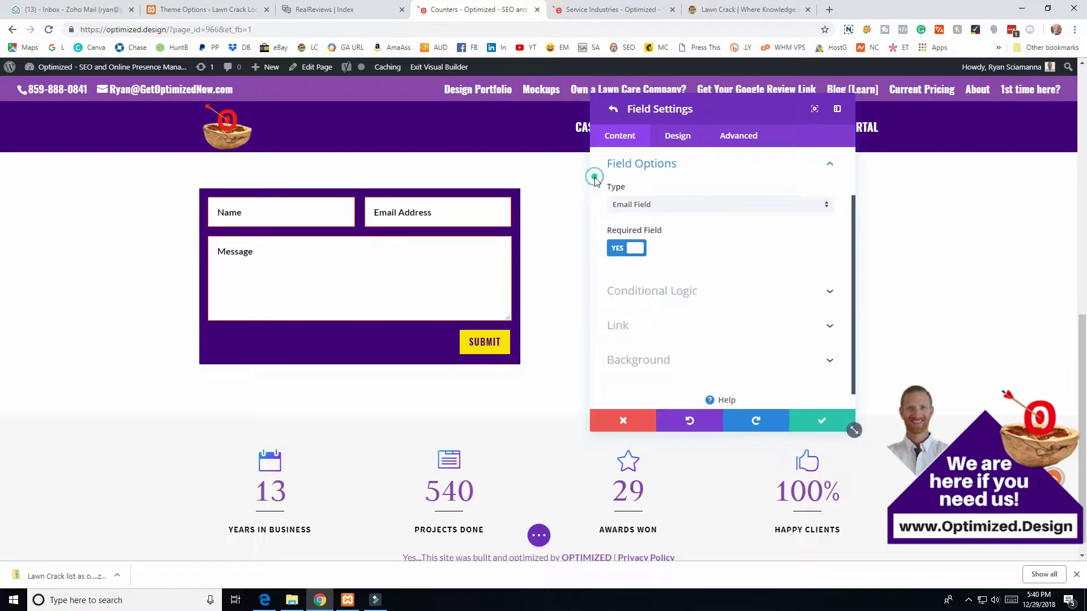
pyautogui.scroll(2, 708, 272)
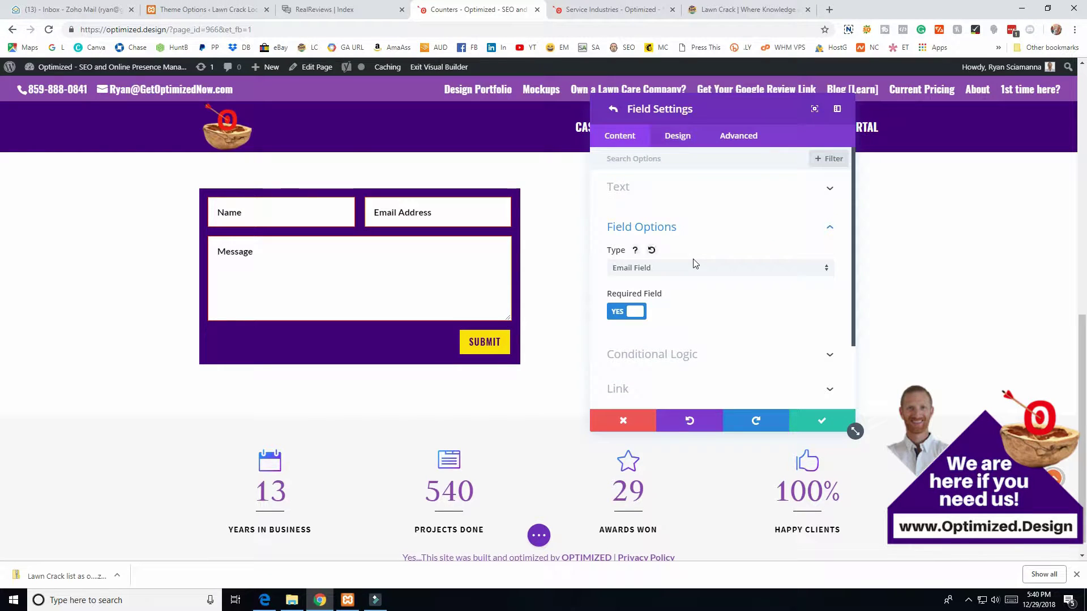
pyautogui.click(613, 110)
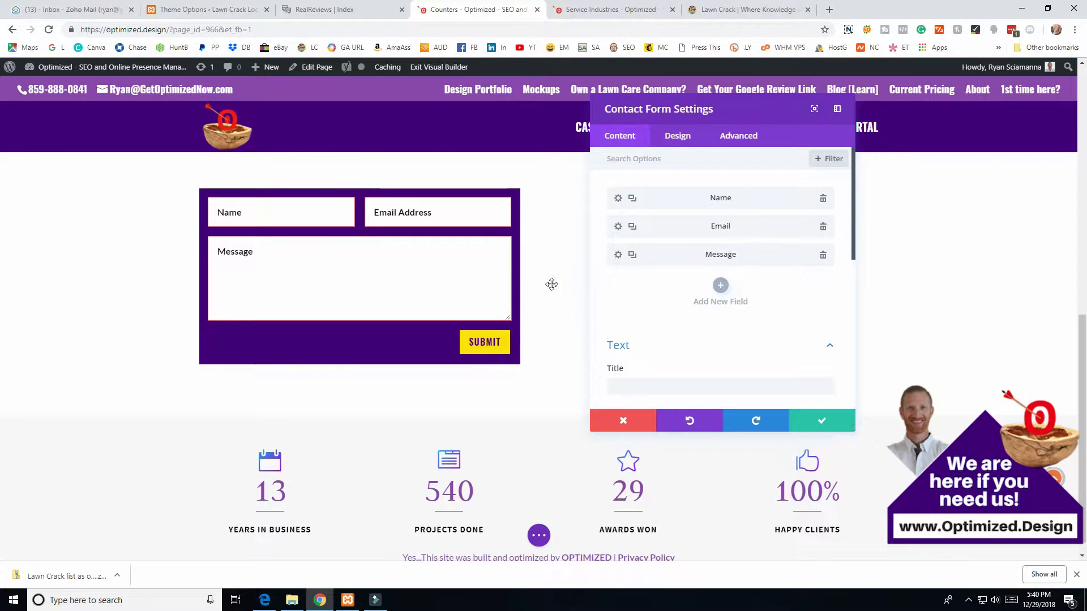
# - Make the Name field full width and save it
pyautogui.click(618, 198)
pyautogui.click(666, 136)
pyautogui.click(622, 187)
pyautogui.click(632, 228)
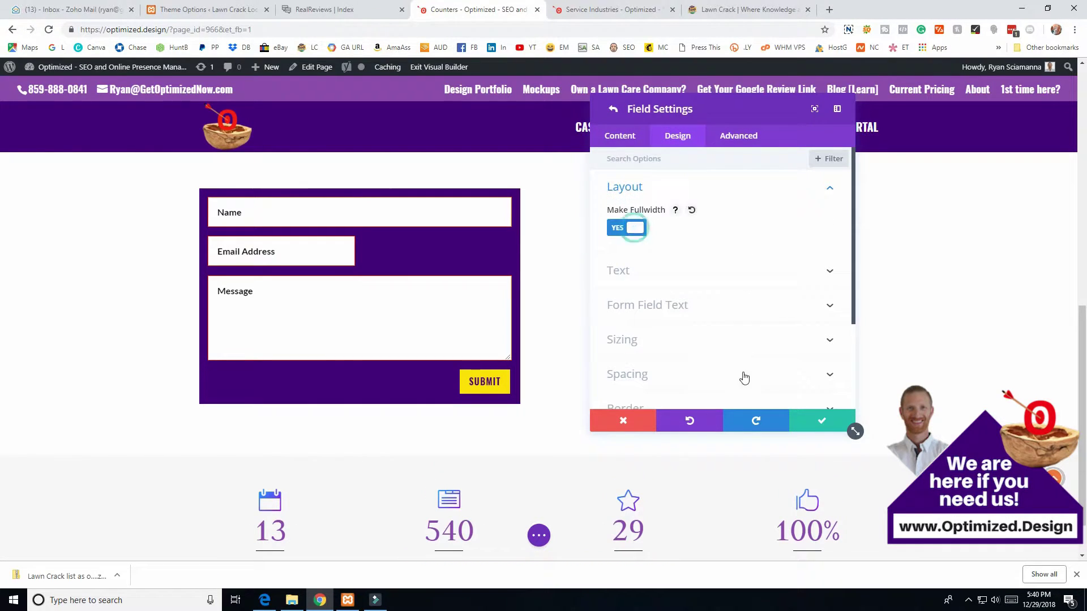
pyautogui.click(821, 420)
# - Make the Email field full width and save it
pyautogui.click(621, 227)
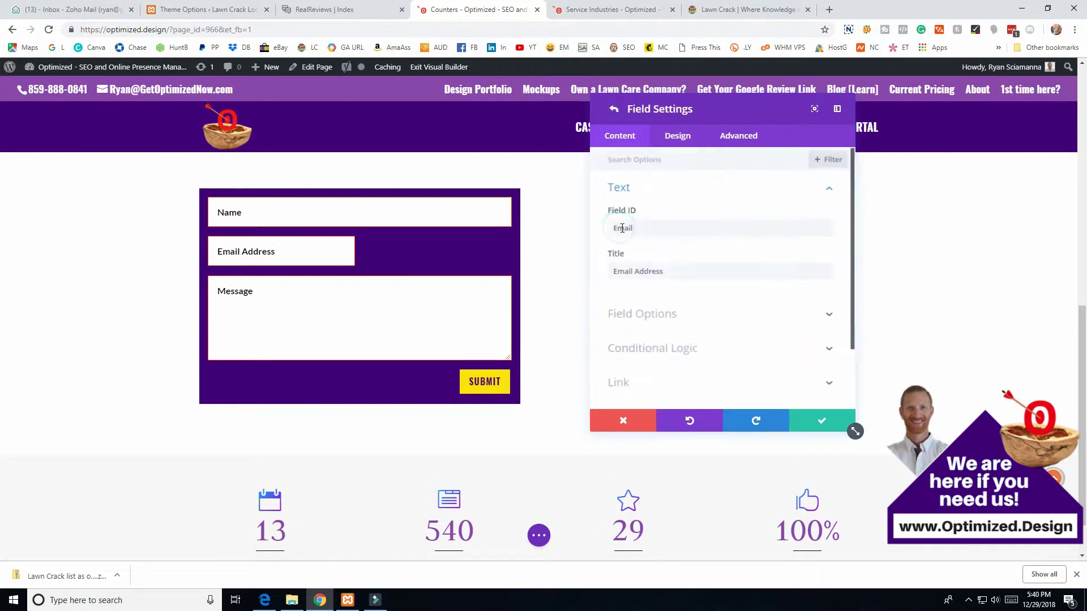
pyautogui.click(675, 138)
pyautogui.click(625, 187)
pyautogui.click(630, 228)
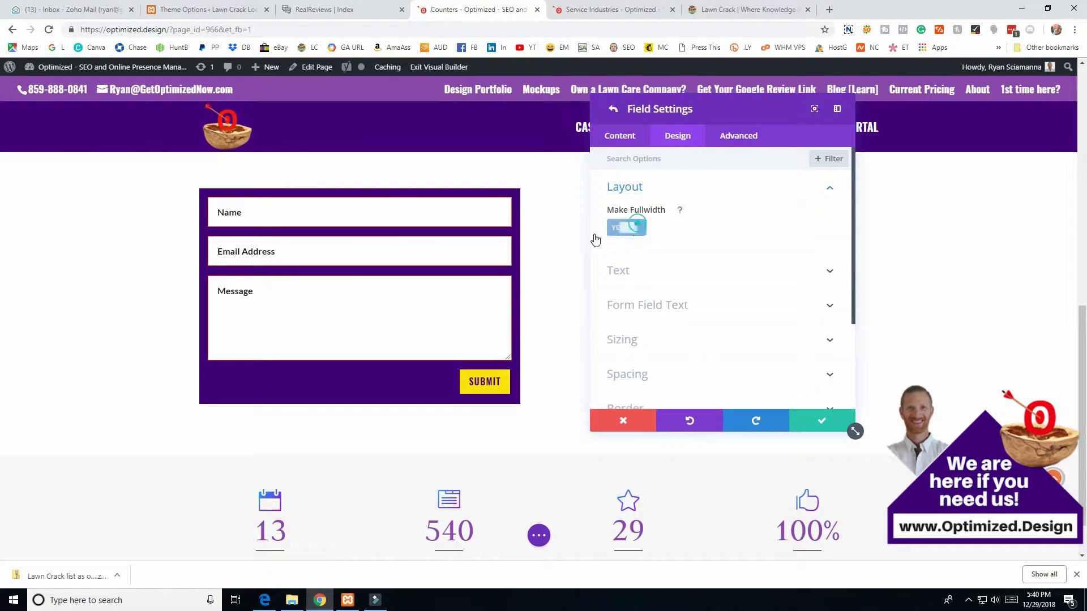
pyautogui.click(820, 420)
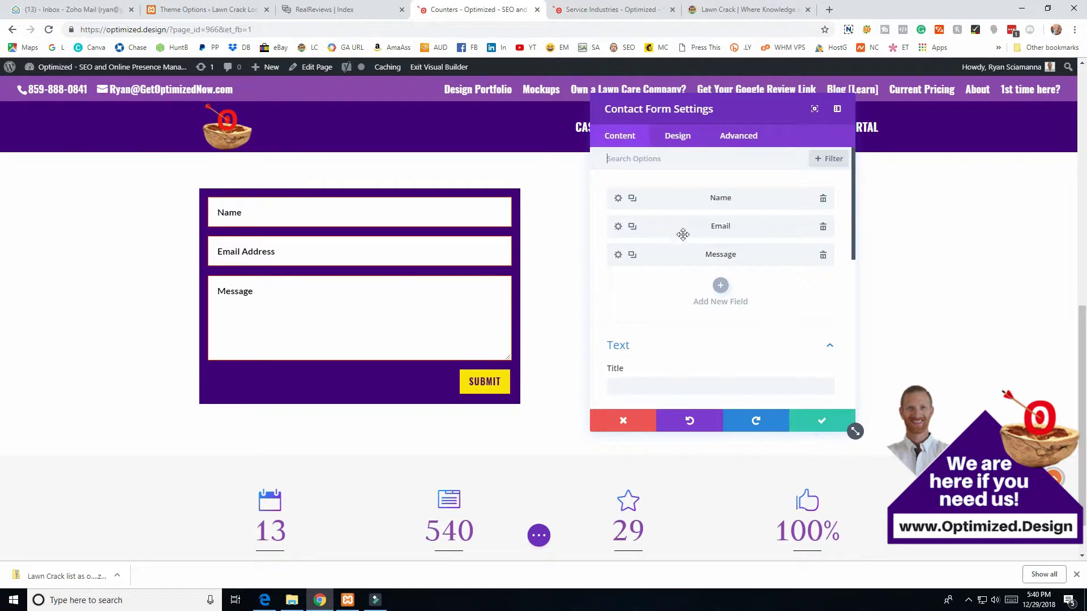
# - Add a field with ID 'Phone' and title 'Phone Number', and move it between Email Address and Message
pyautogui.click(720, 285)
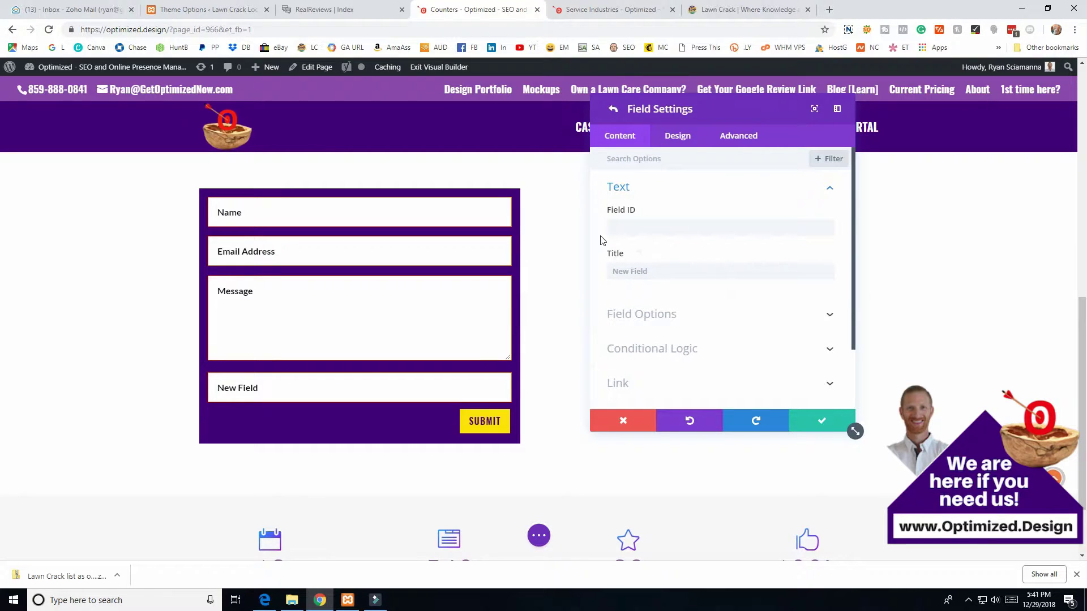
pyautogui.write('Phone')
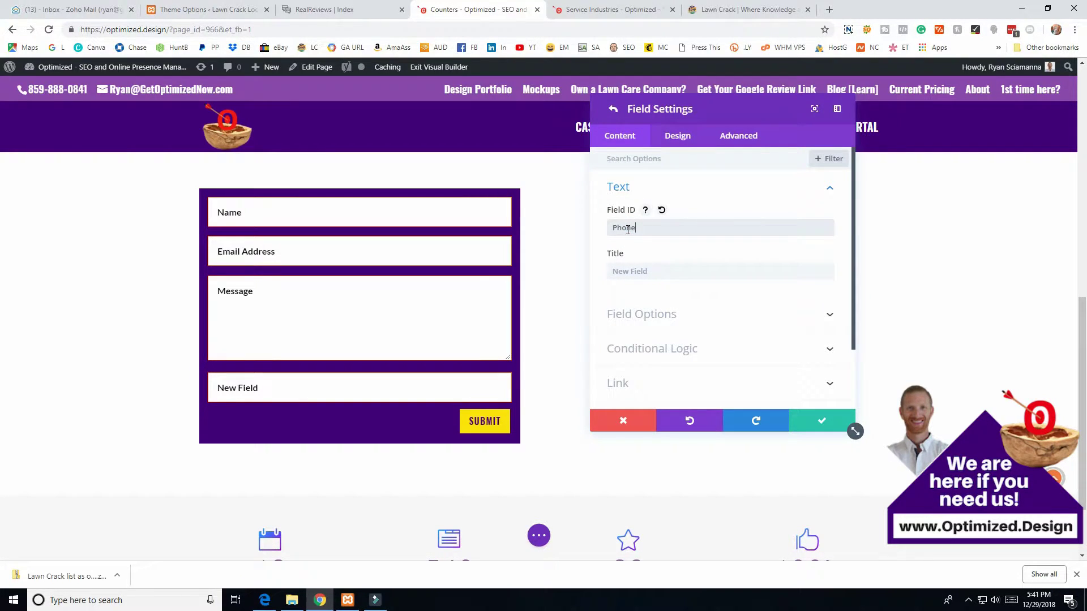
pyautogui.press('Tab')
pyautogui.write('P')
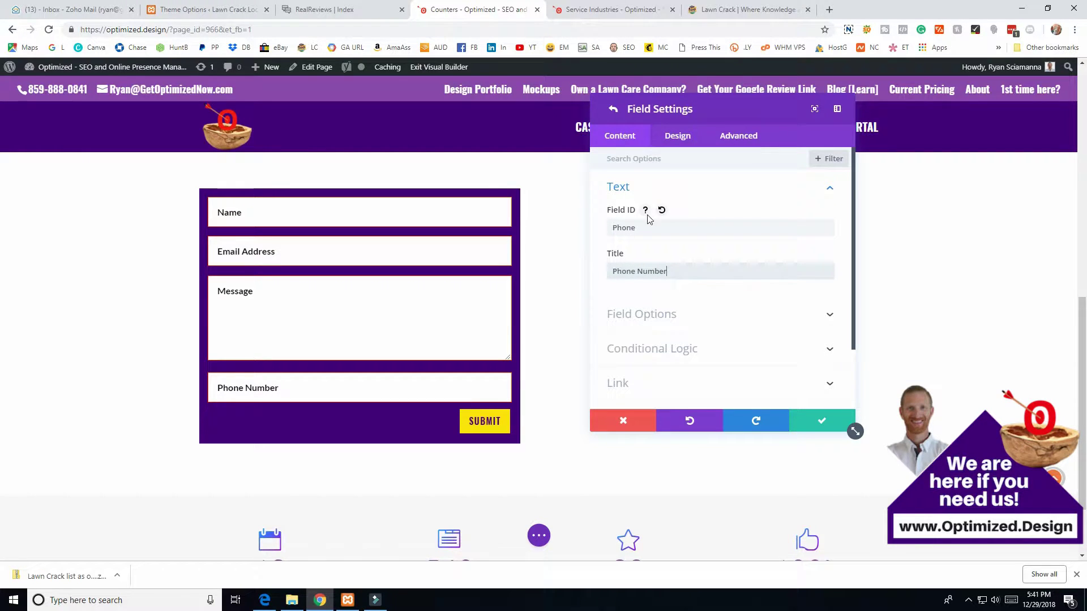
pyautogui.moveTo(642, 228); pyautogui.dragTo(602, 235)
pyautogui.moveTo(685, 273); pyautogui.dragTo(555, 274)
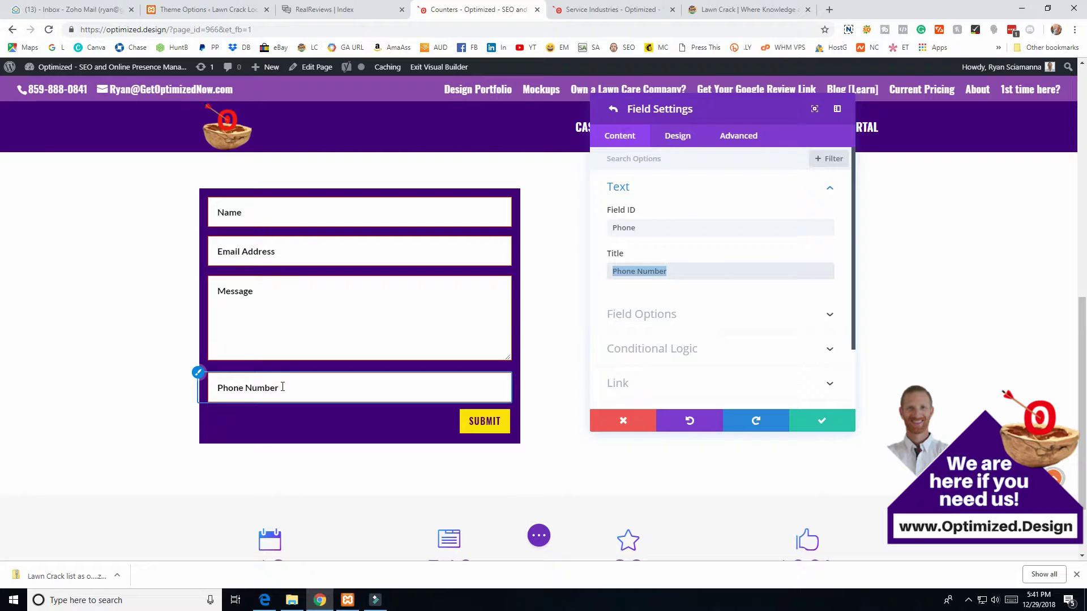
pyautogui.click(820, 421)
pyautogui.moveTo(676, 282); pyautogui.dragTo(675, 240)
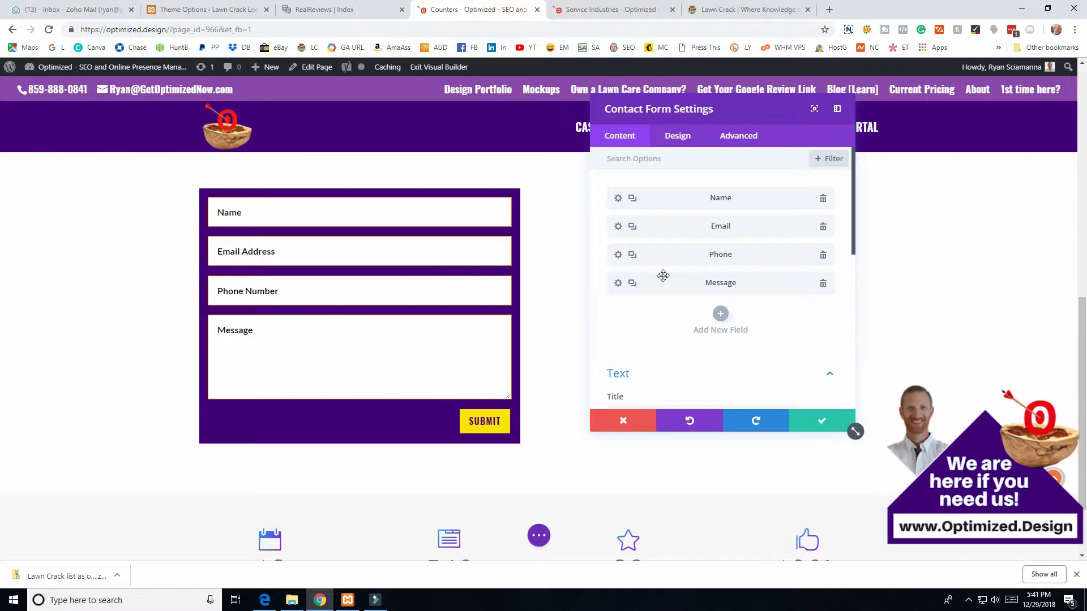
pyautogui.moveTo(662, 280); pyautogui.dragTo(672, 282)
# - Enter 'Contact Form:' as the form's title so it shows above the Name field
pyautogui.scroll(-2, 691, 308)
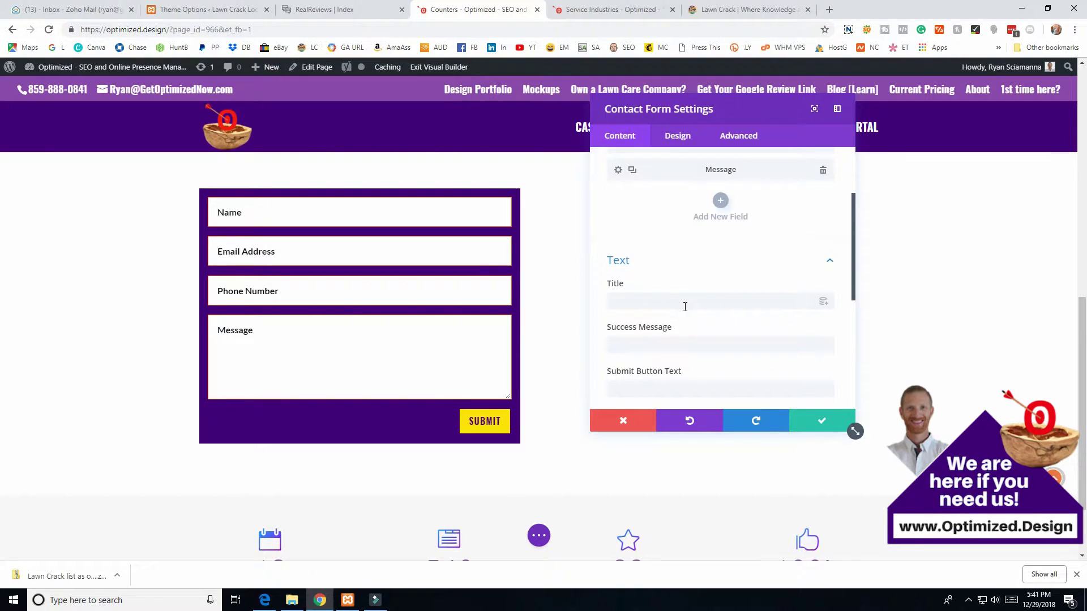
pyautogui.click(646, 302)
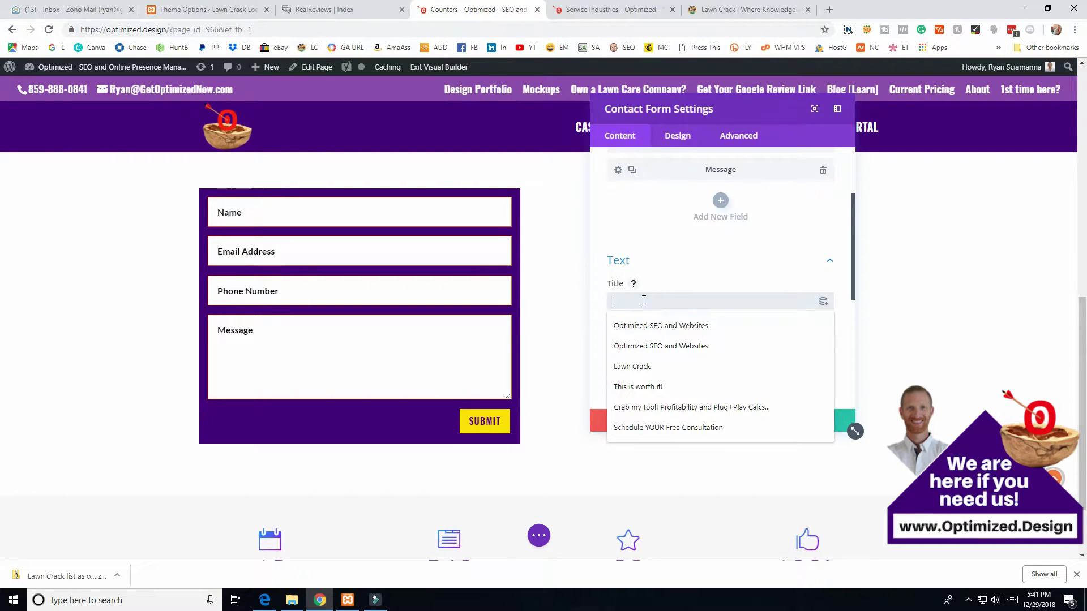
pyautogui.write('Contact Form:')
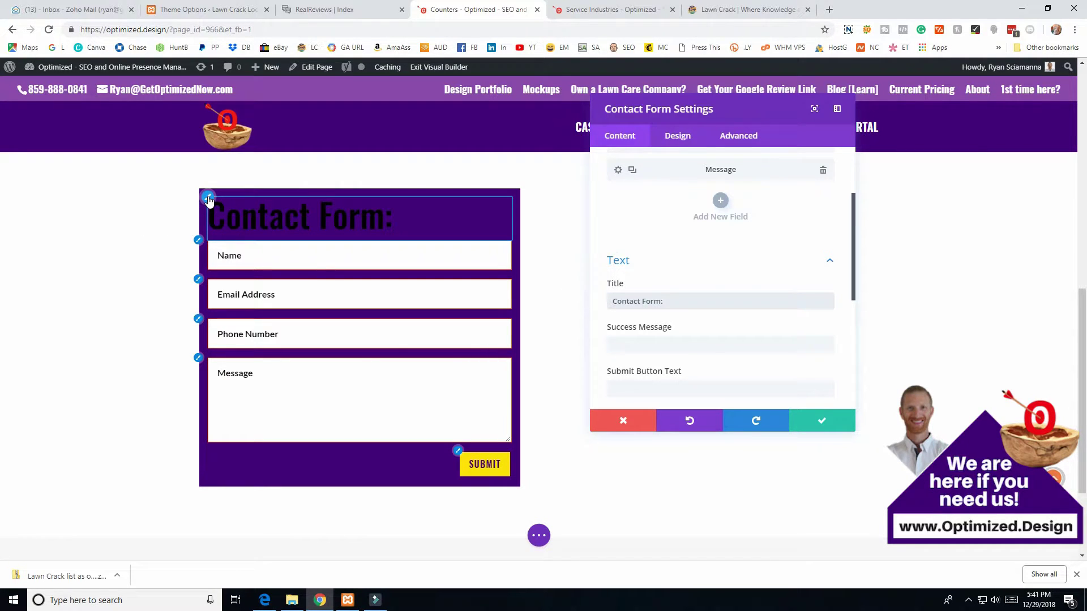
pyautogui.click(208, 198)
# - Make the 'Contact Form:' heading white (#ffffff) and adjust its letter spacing and line height
pyautogui.scroll(-3, 645, 249)
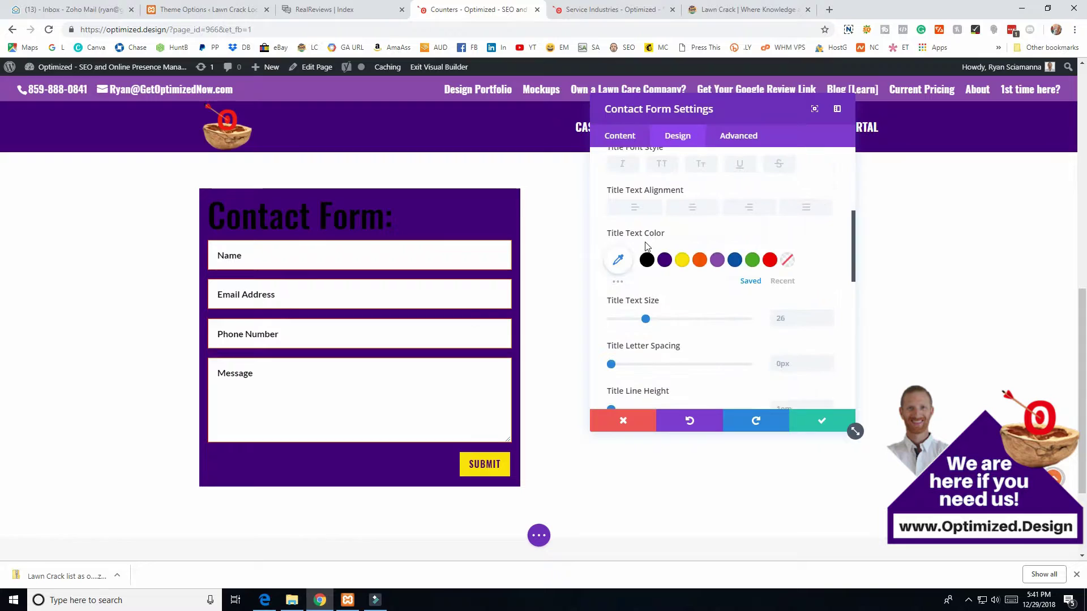
pyautogui.click(645, 261)
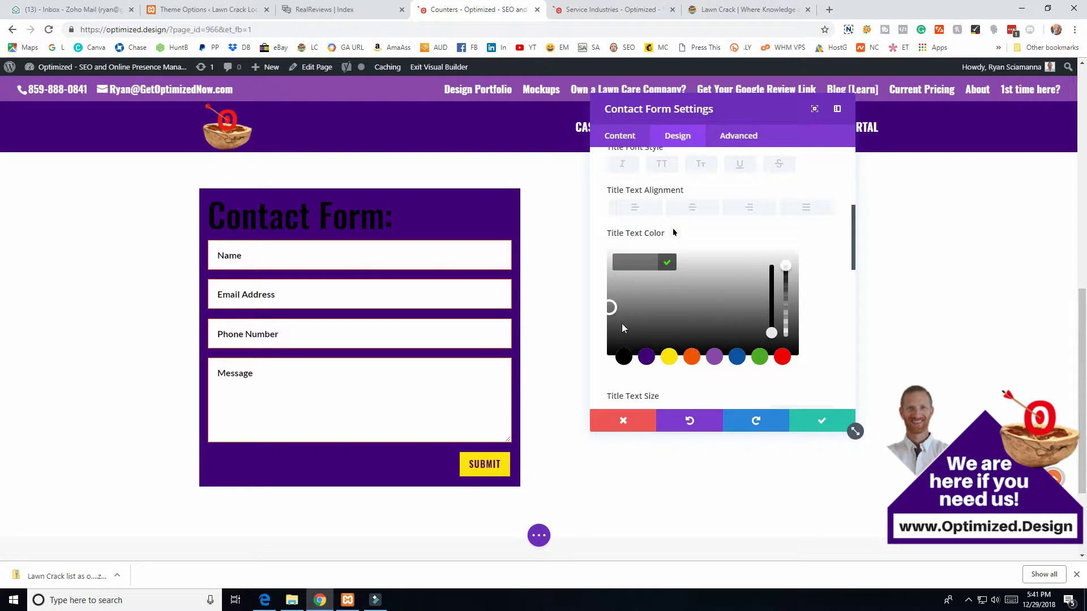
pyautogui.moveTo(618, 327); pyautogui.dragTo(794, 252)
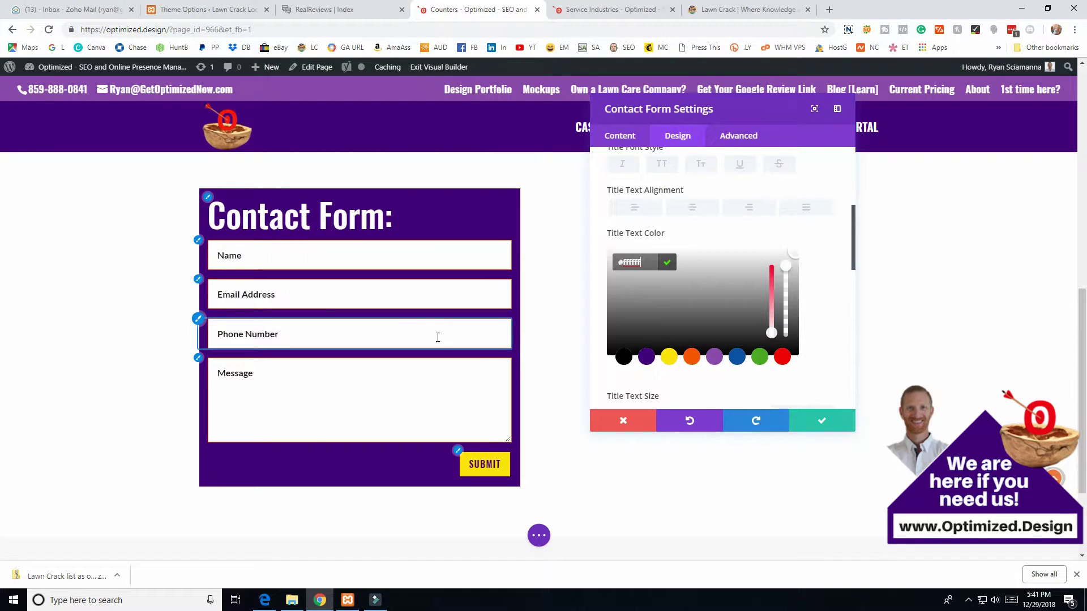
pyautogui.scroll(-4, 759, 345)
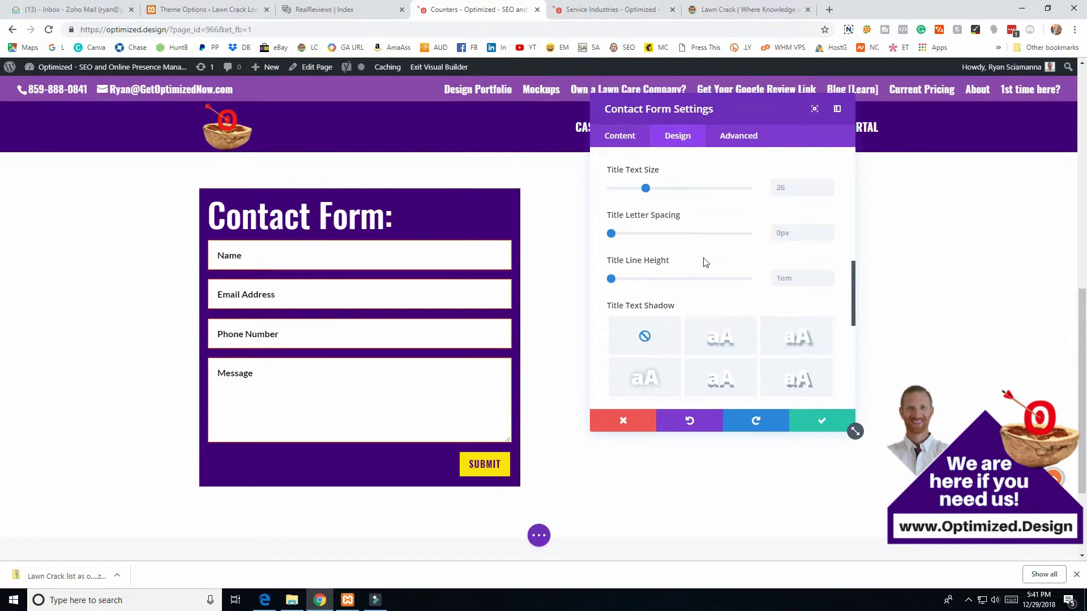
pyautogui.click(613, 237)
pyautogui.moveTo(611, 279); pyautogui.dragTo(599, 285)
# - Try a text shadow preset on the heading, then set its text shadow back to none
pyautogui.scroll(-1, 725, 285)
pyautogui.click(719, 329)
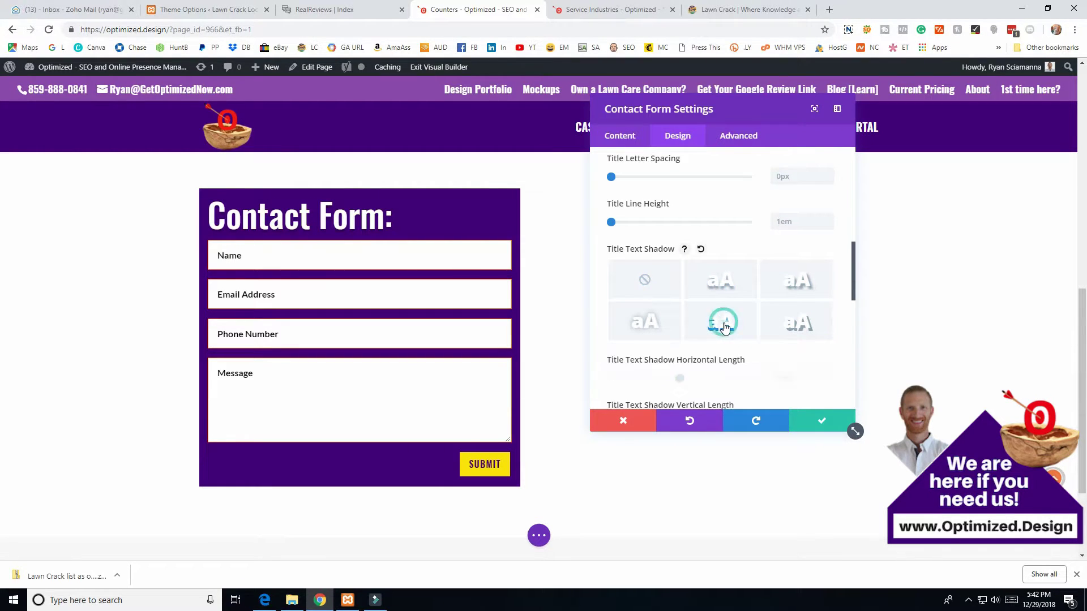
pyautogui.click(634, 276)
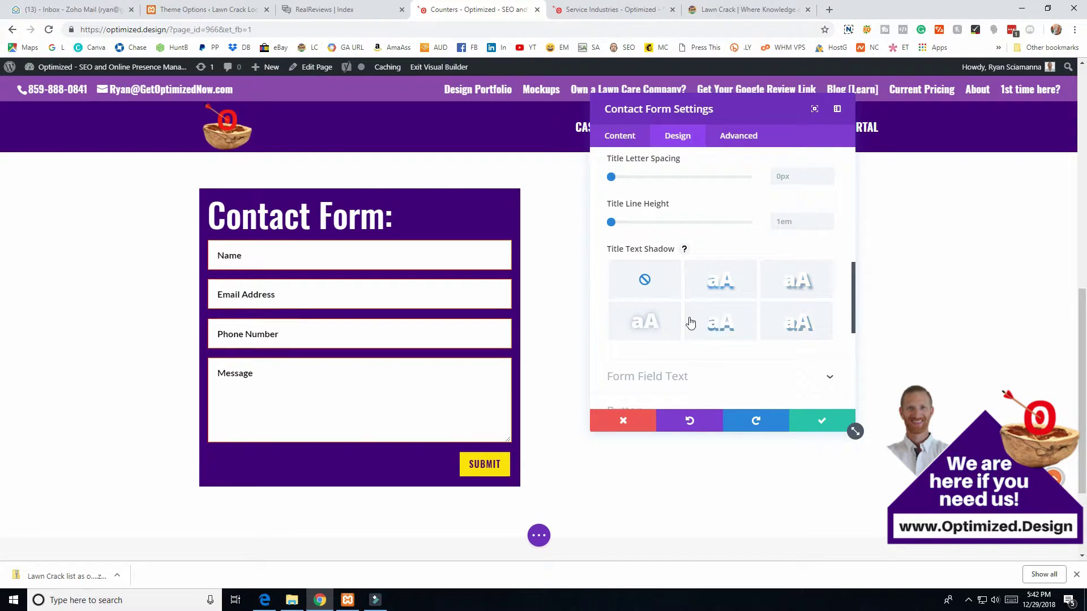
pyautogui.scroll(-2, 691, 322)
pyautogui.scroll(-2, 692, 306)
pyautogui.scroll(-2, 748, 269)
pyautogui.scroll(15, 746, 272)
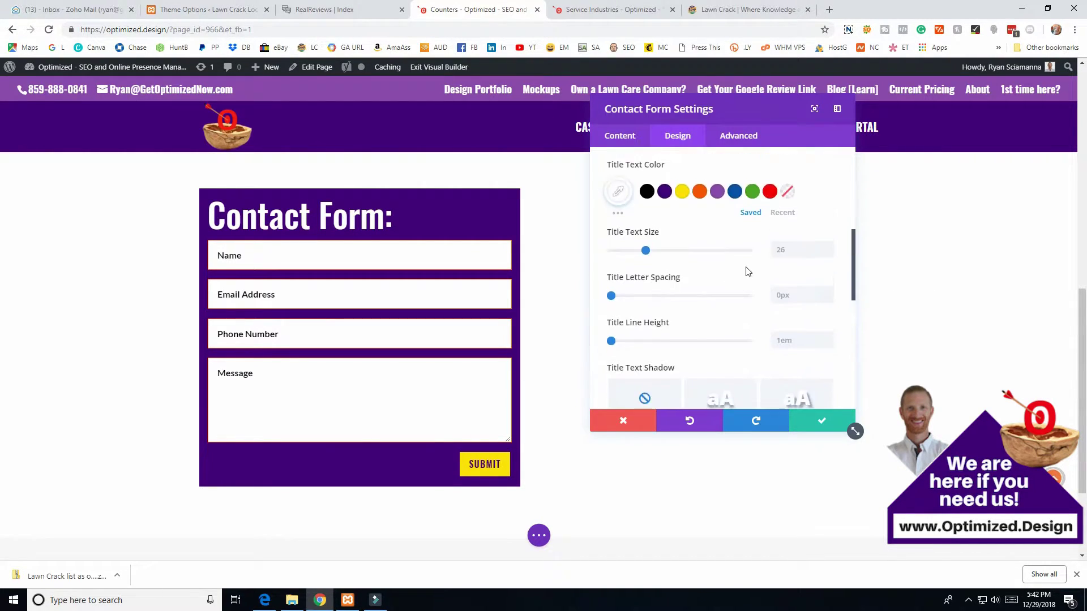
pyautogui.click(612, 136)
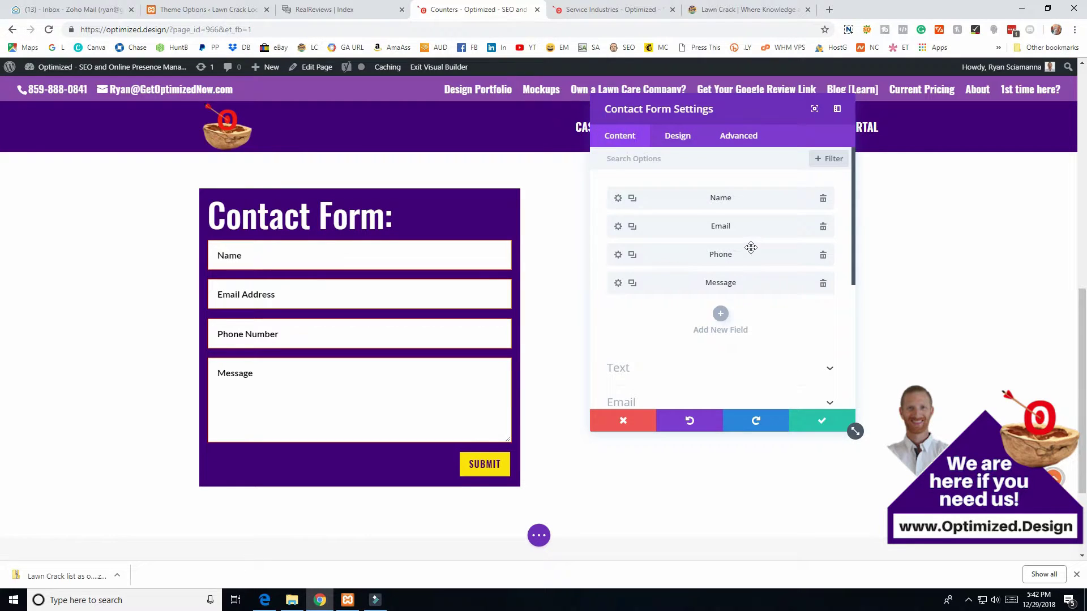
# - Set the success message to 'Thank you. We will be in touch ASAP!'
pyautogui.scroll(-2, 725, 261)
pyautogui.click(619, 254)
pyautogui.scroll(3, 711, 274)
pyautogui.scroll(-4, 680, 289)
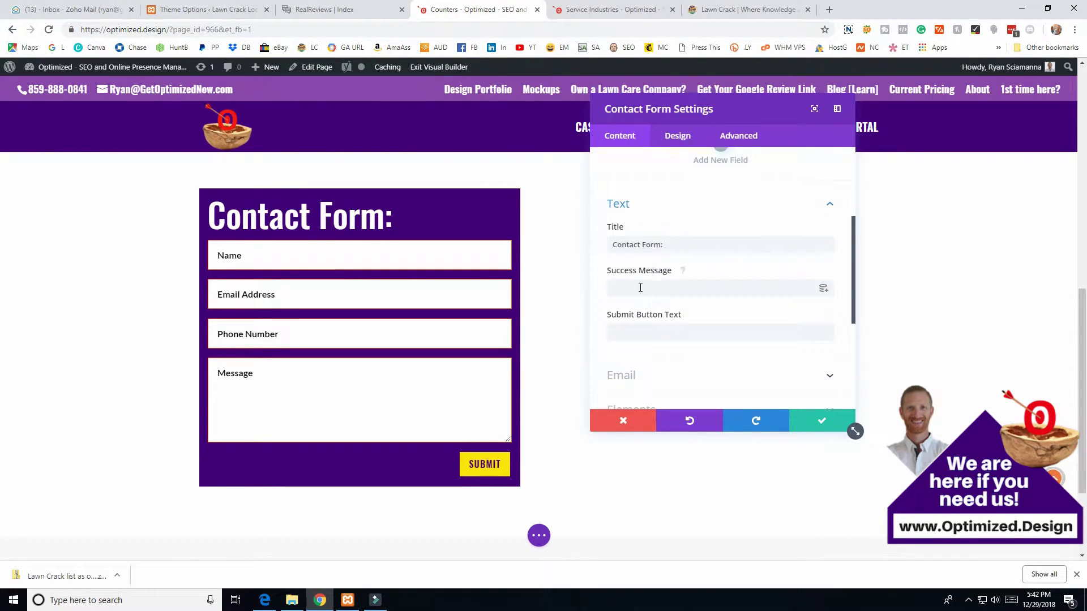
pyautogui.click(650, 288)
pyautogui.write('Thank you')
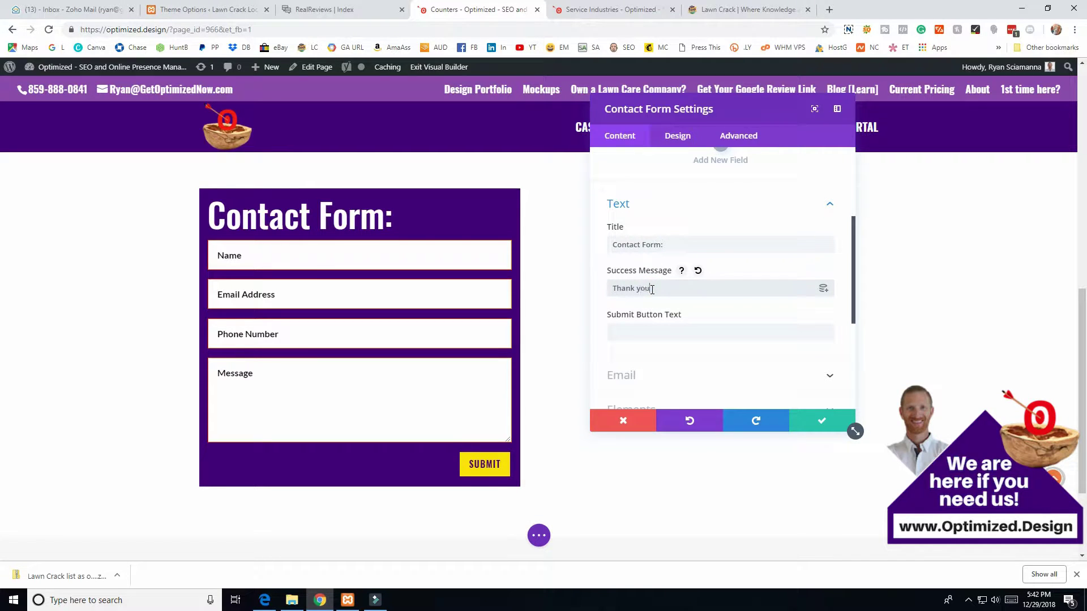
pyautogui.write('. We will be in touch ASAP!')
# - Set the submit button text to 'Submit Form'
pyautogui.click(648, 332)
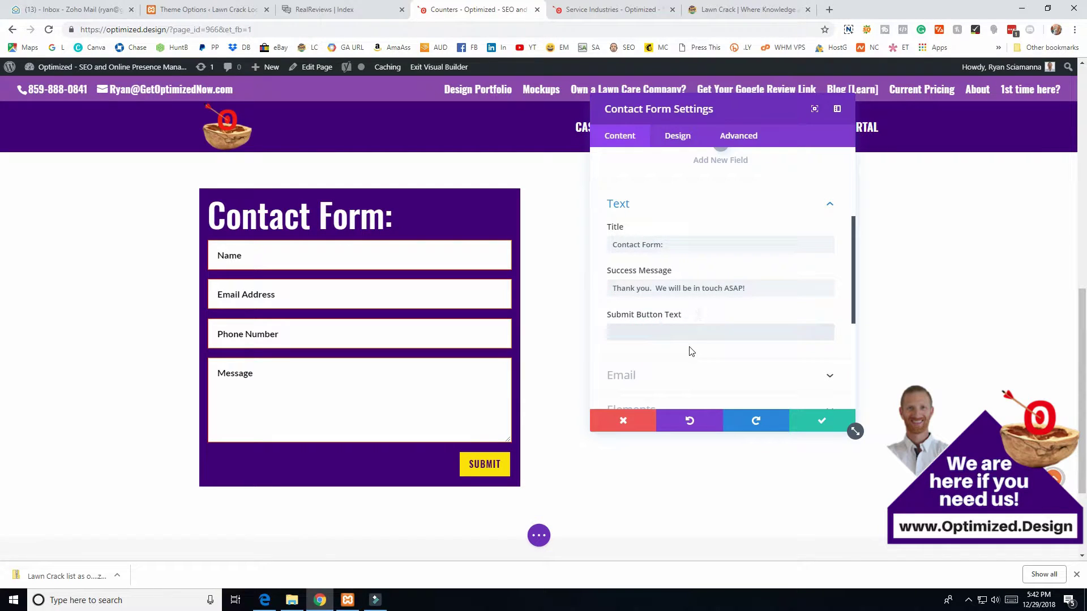
pyautogui.write('Sum')
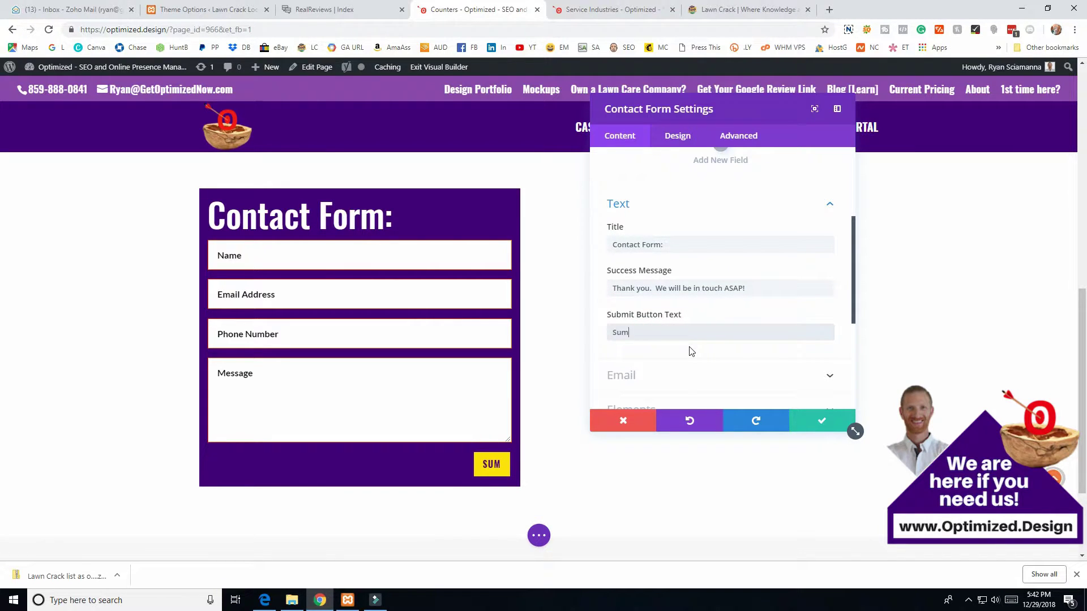
pyautogui.write('mit Form')
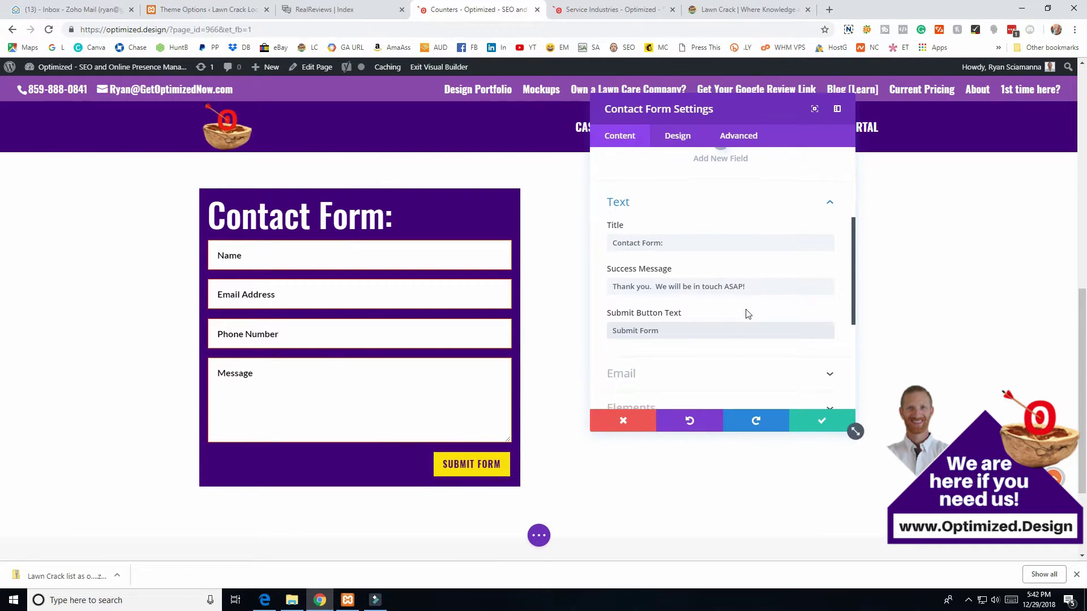
pyautogui.scroll(-2, 745, 311)
pyautogui.click(655, 262)
pyautogui.scroll(-2, 703, 315)
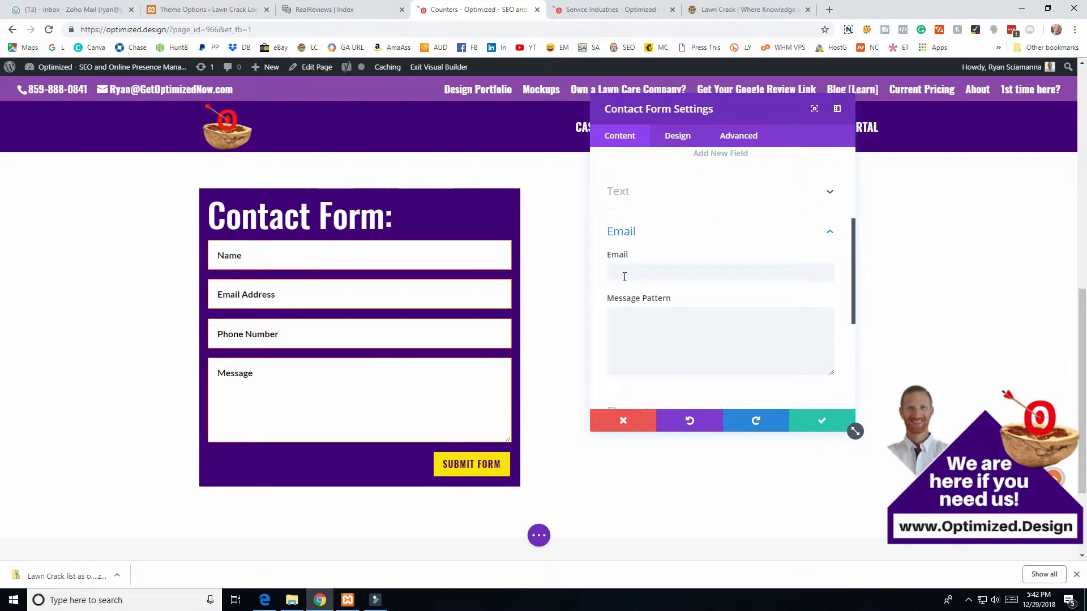
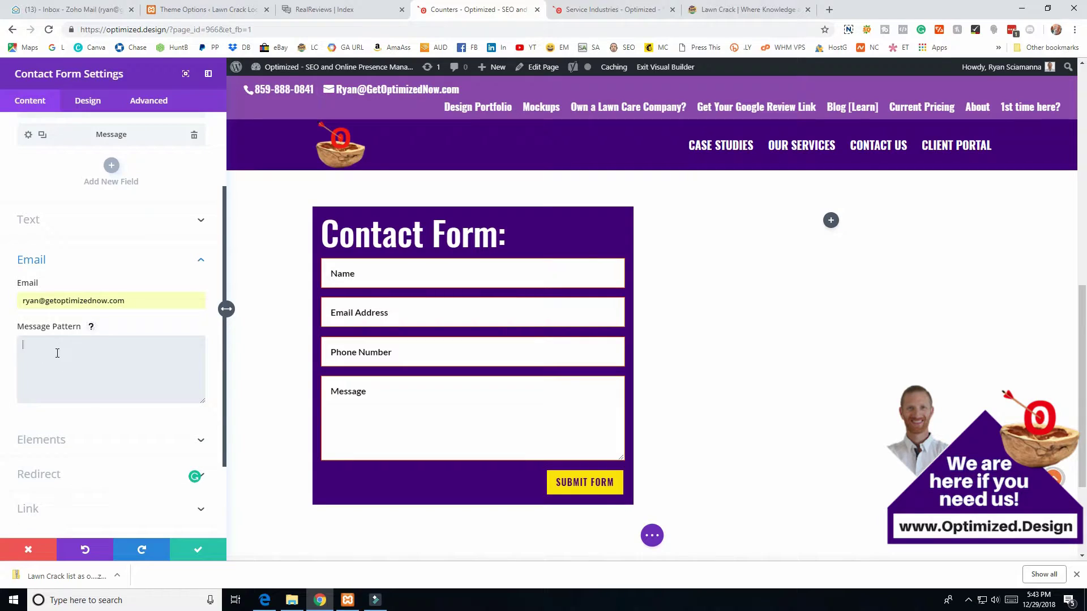
# - Add the 'Message: %%Message%%' line to the form's email message pattern
pyautogui.scroll(2, 90, 374)
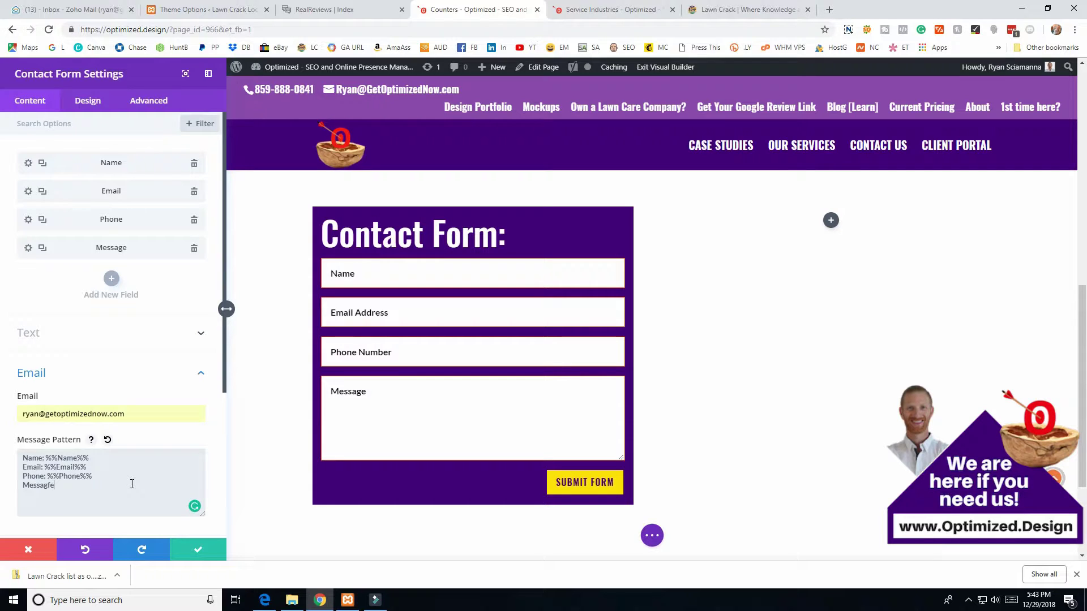
pyautogui.write('e: %%Message%%')
pyautogui.moveTo(54, 458); pyautogui.dragTo(132, 500)
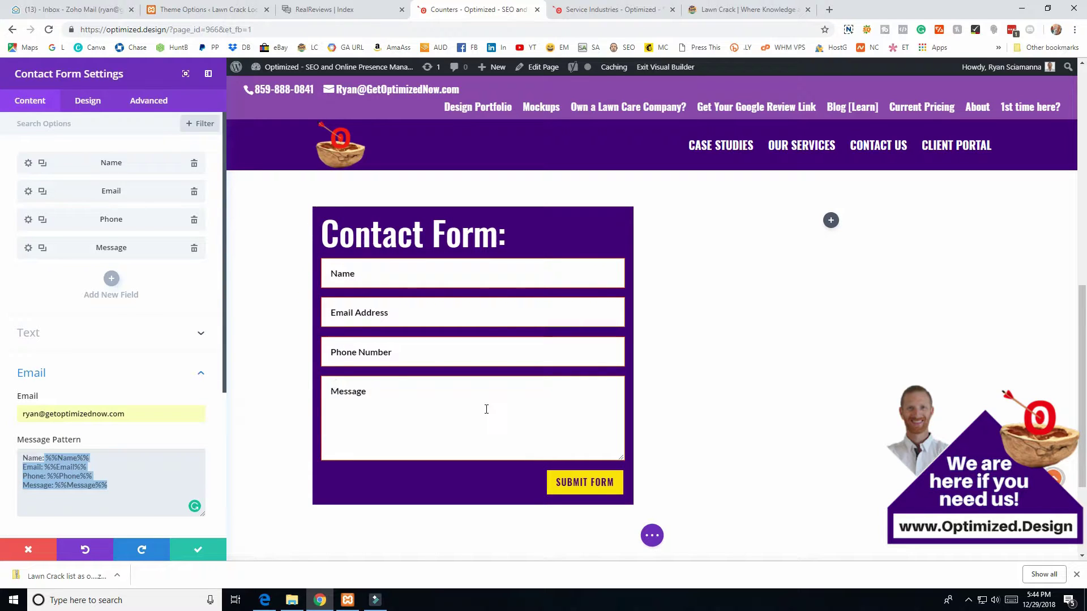
pyautogui.click(115, 483)
# - Review the full message pattern, then move to the recipient email address field
pyautogui.hotkey('ctrl', 'a')
pyautogui.click(115, 483)
pyautogui.scroll(-3, 30, 434)
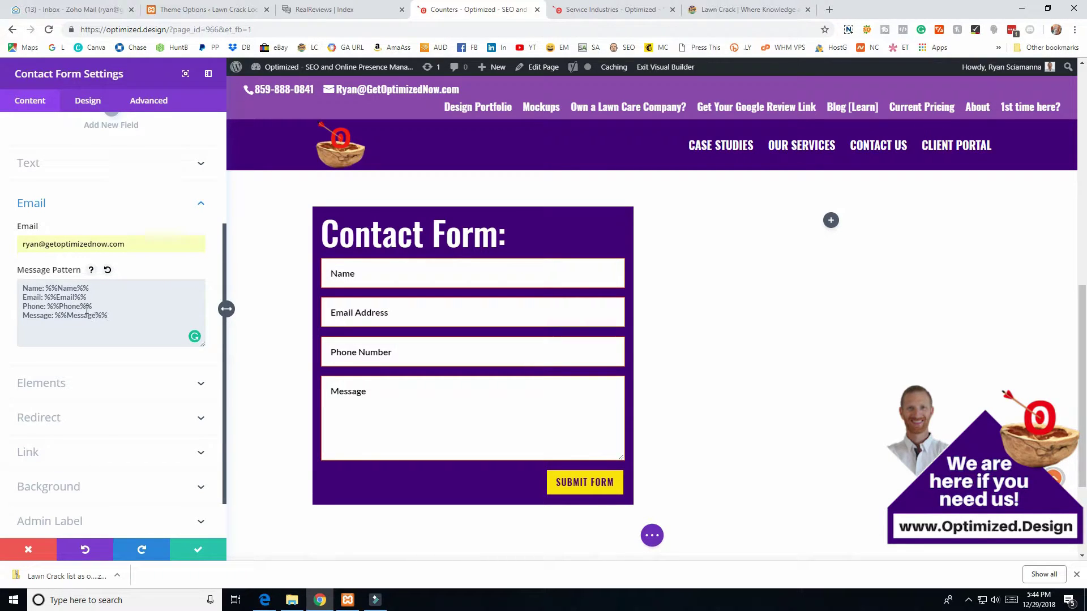
pyautogui.click(62, 245)
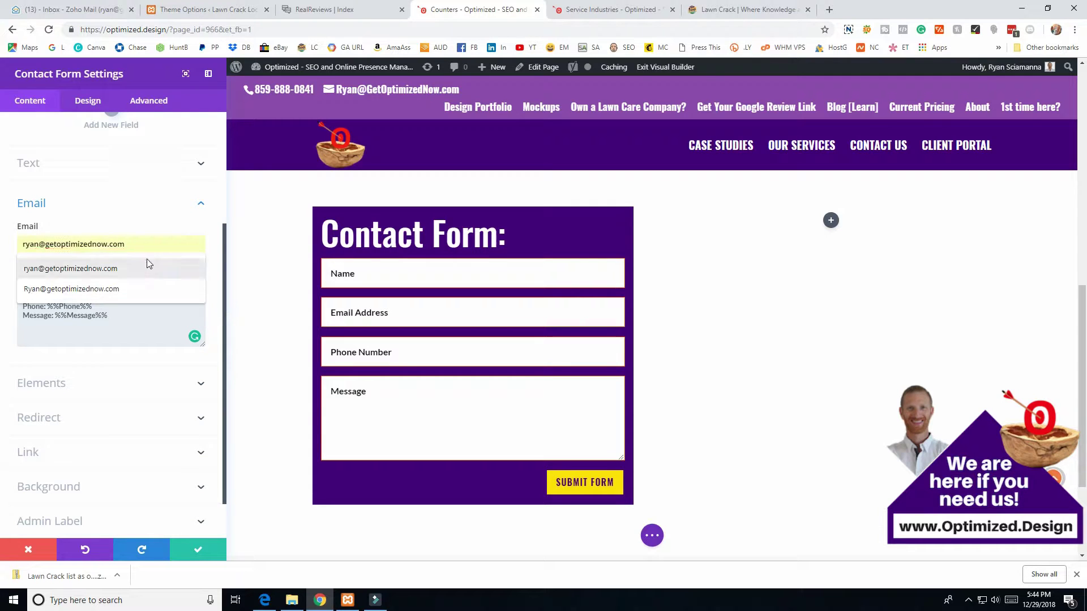
# - Enable Redirect URL in the contact form settings and set the redirect URL to /
pyautogui.press('Escape')
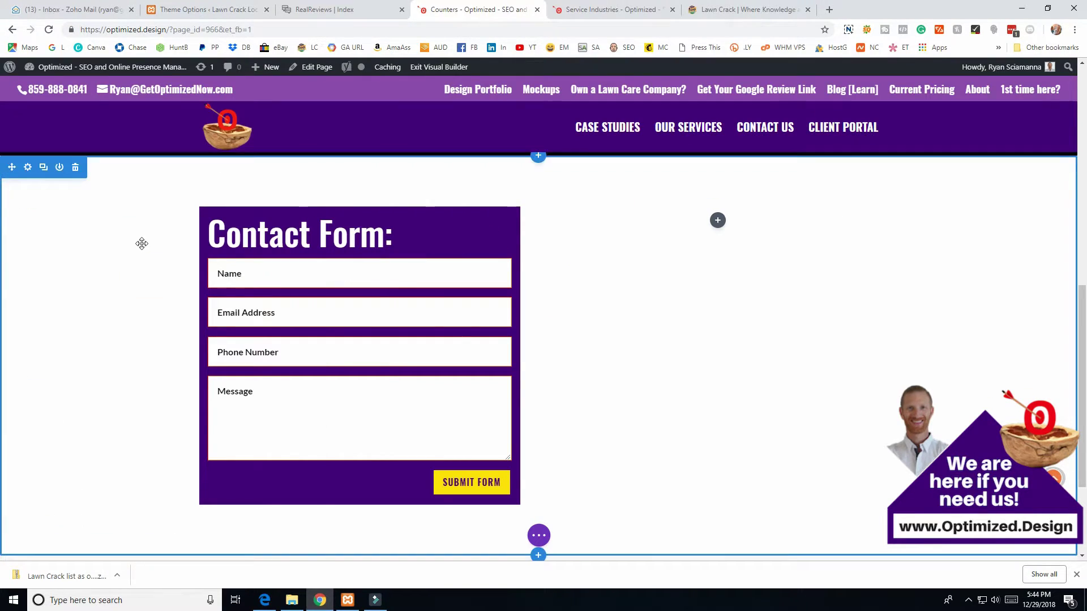
pyautogui.click(344, 217)
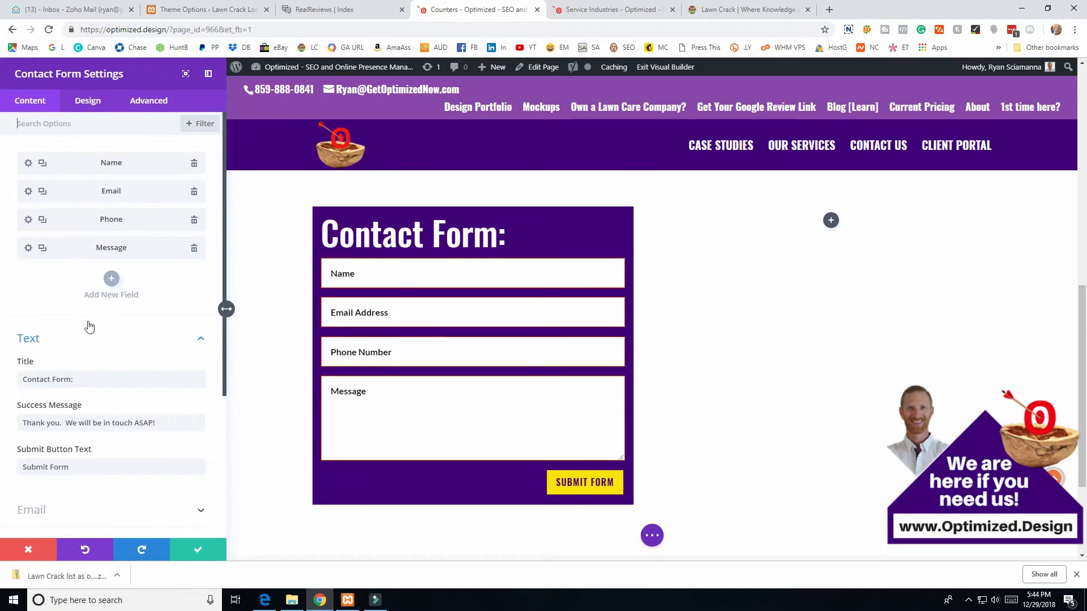
pyautogui.scroll(-3, 71, 391)
pyautogui.click(63, 403)
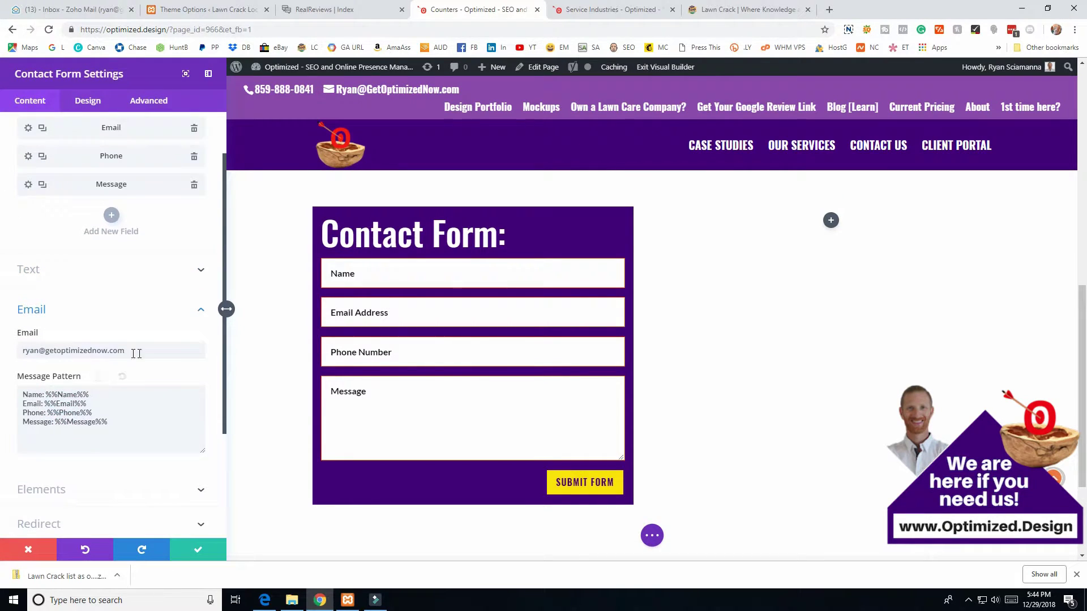
pyautogui.scroll(-2, 57, 407)
pyautogui.click(51, 413)
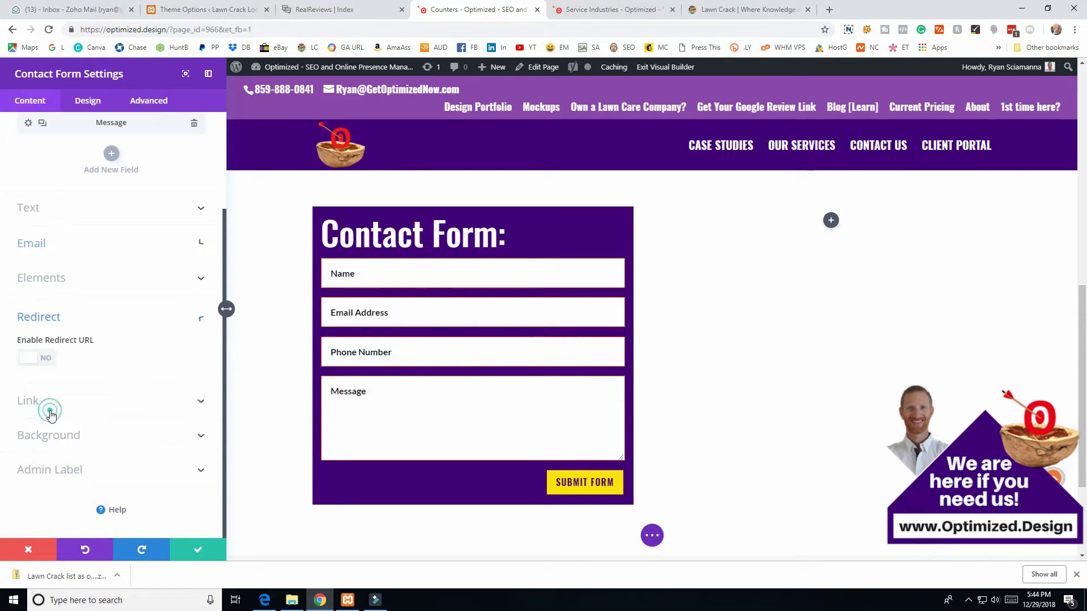
pyautogui.click(48, 360)
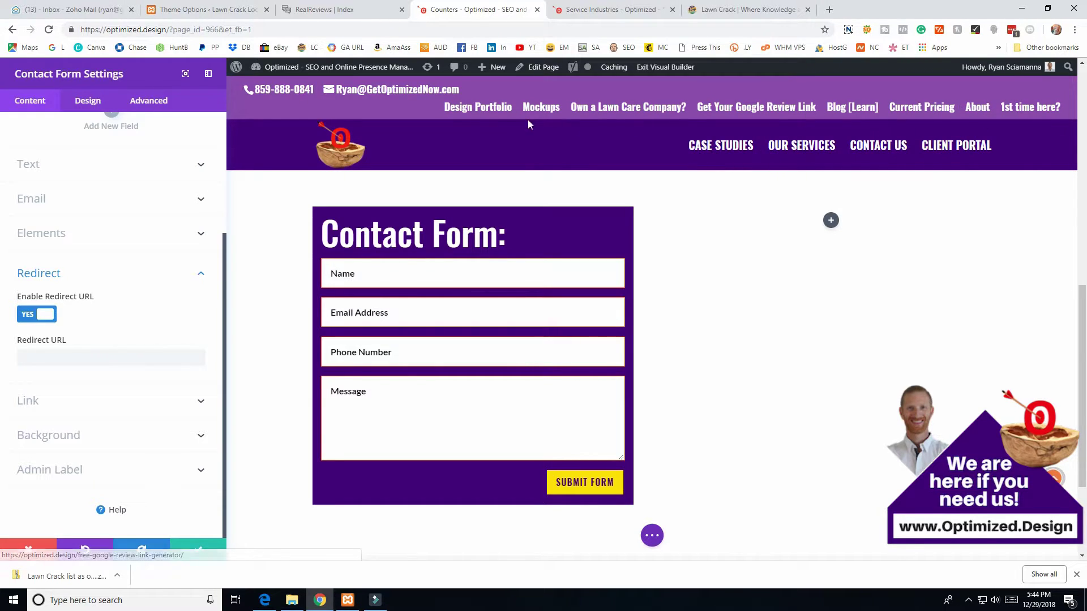
pyautogui.click(70, 354)
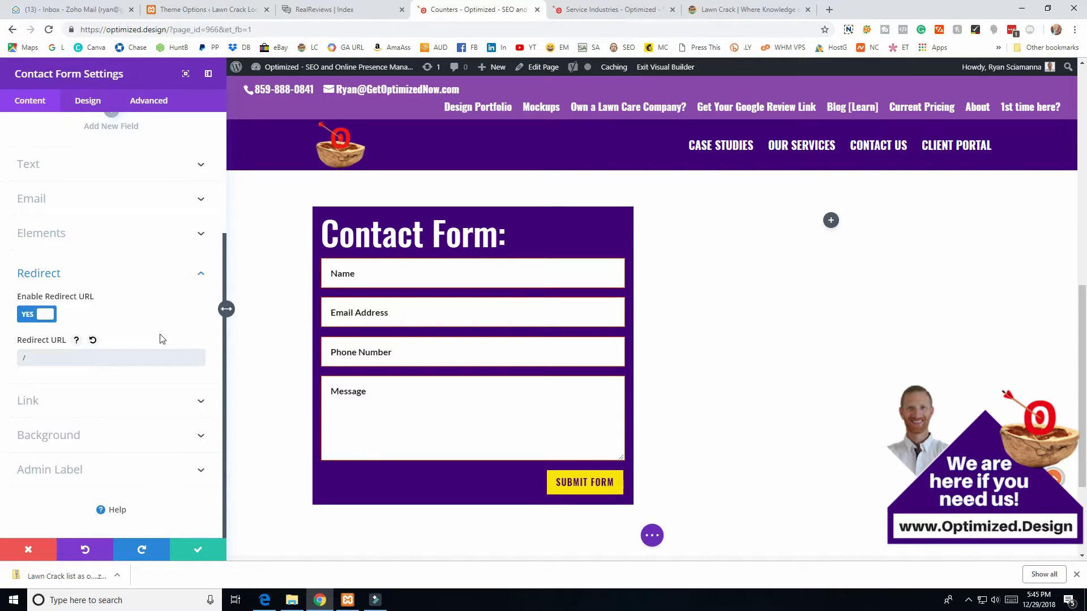
pyautogui.click(61, 177)
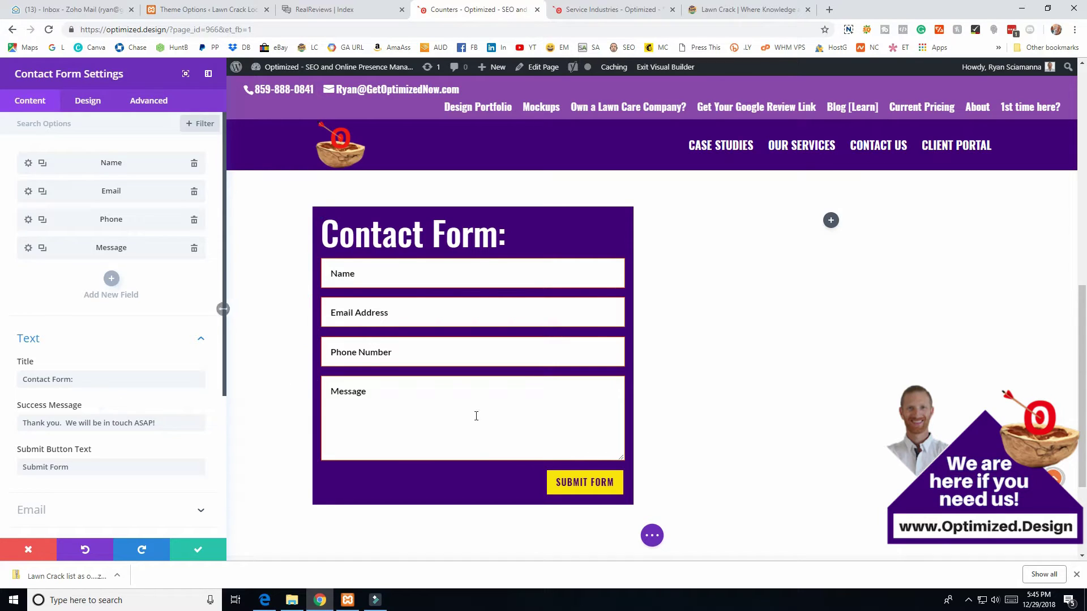
# - On the Design tab, apply the solid offset Box Shadow preset to the form fields
pyautogui.scroll(-3, 194, 379)
pyautogui.scroll(-1, 86, 447)
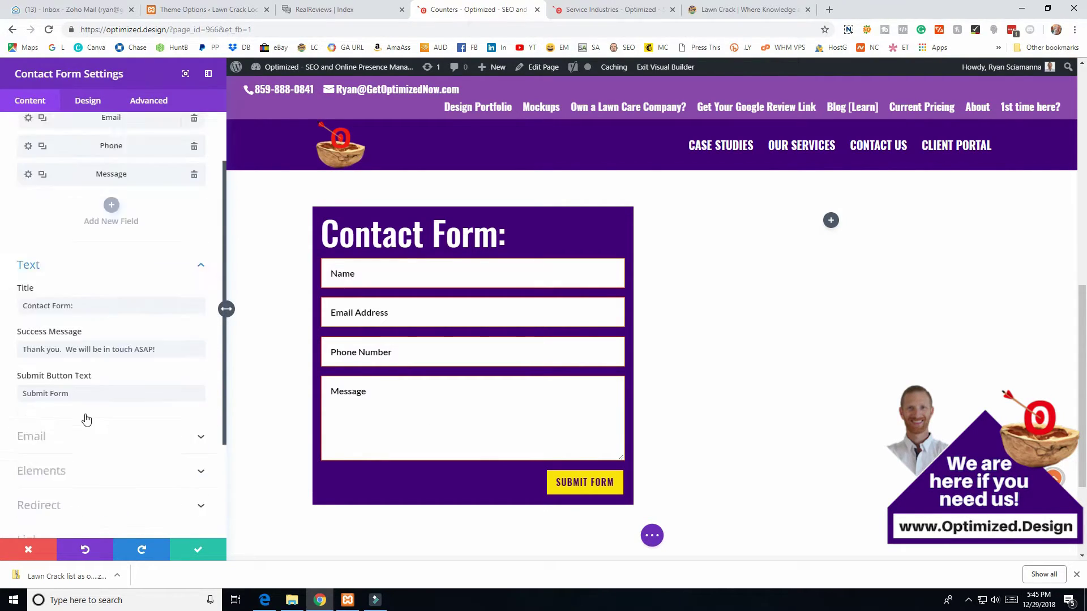
pyautogui.scroll(5, 85, 419)
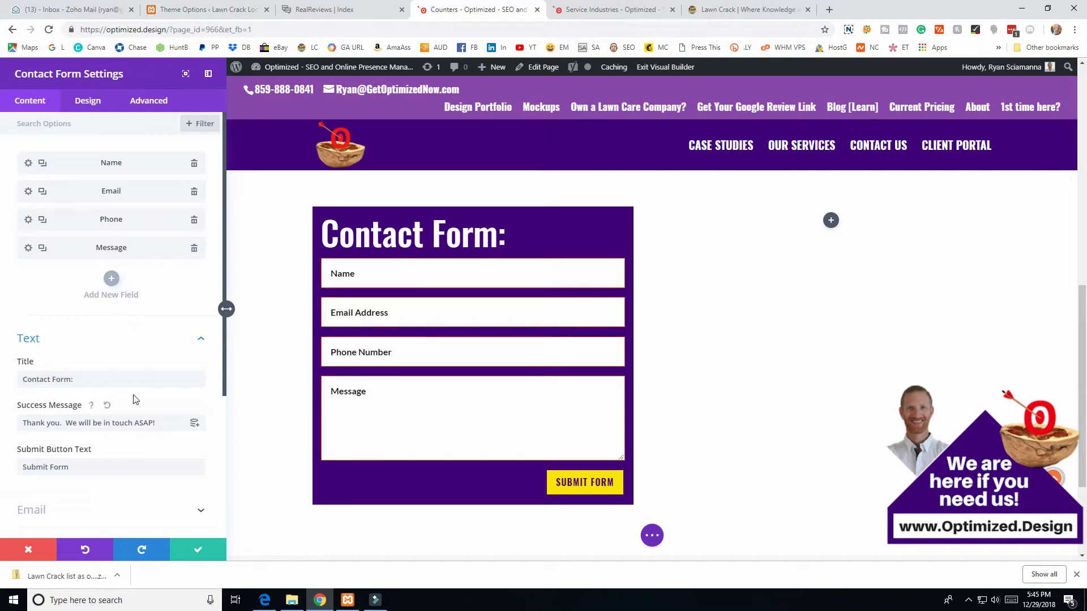
pyautogui.click(86, 103)
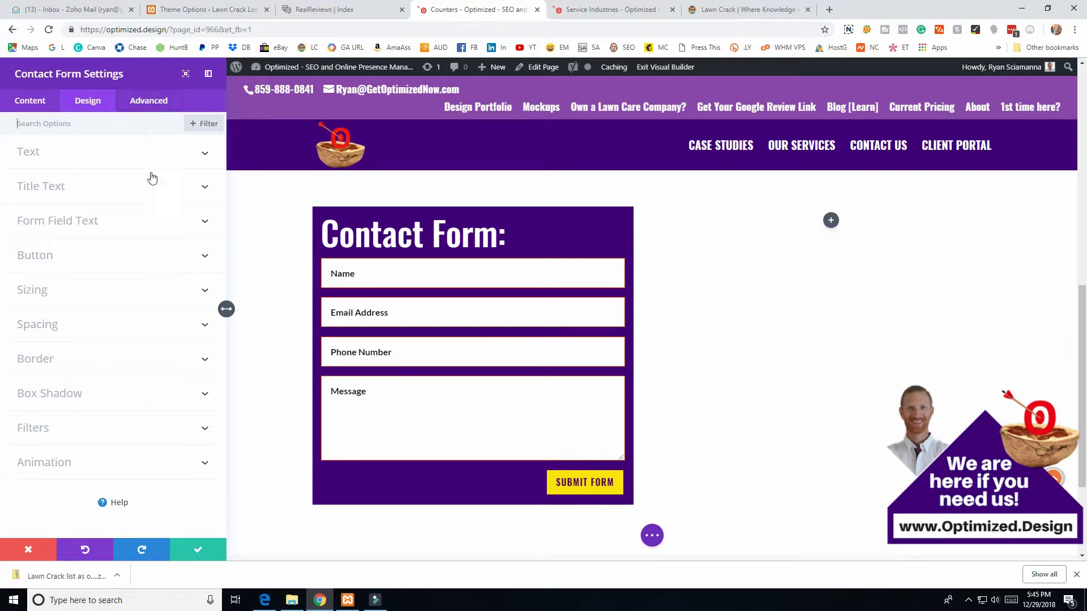
pyautogui.click(70, 396)
pyautogui.scroll(-2, 68, 388)
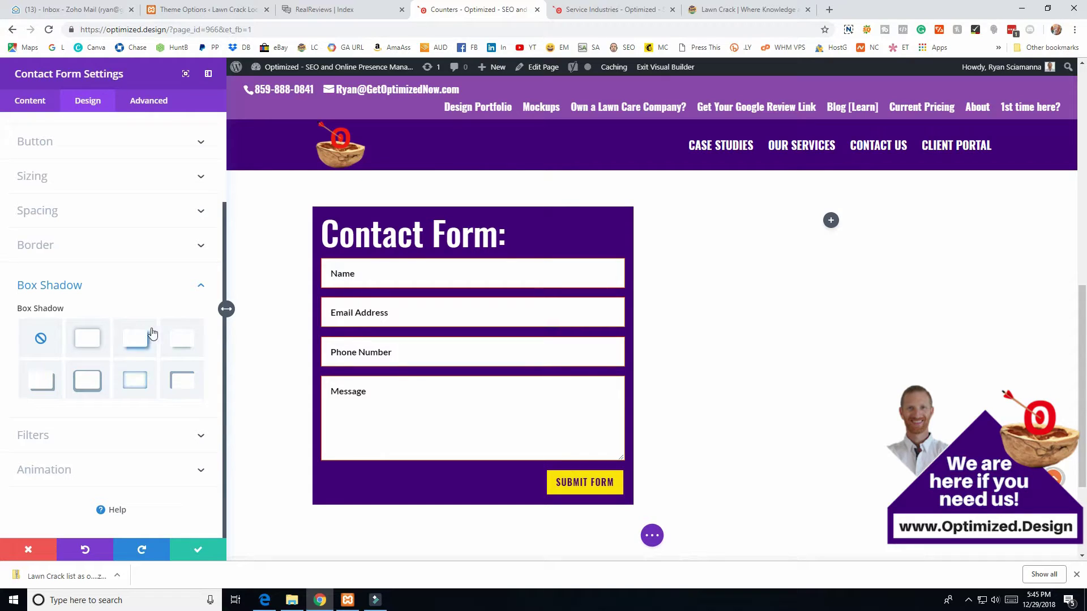
pyautogui.click(40, 381)
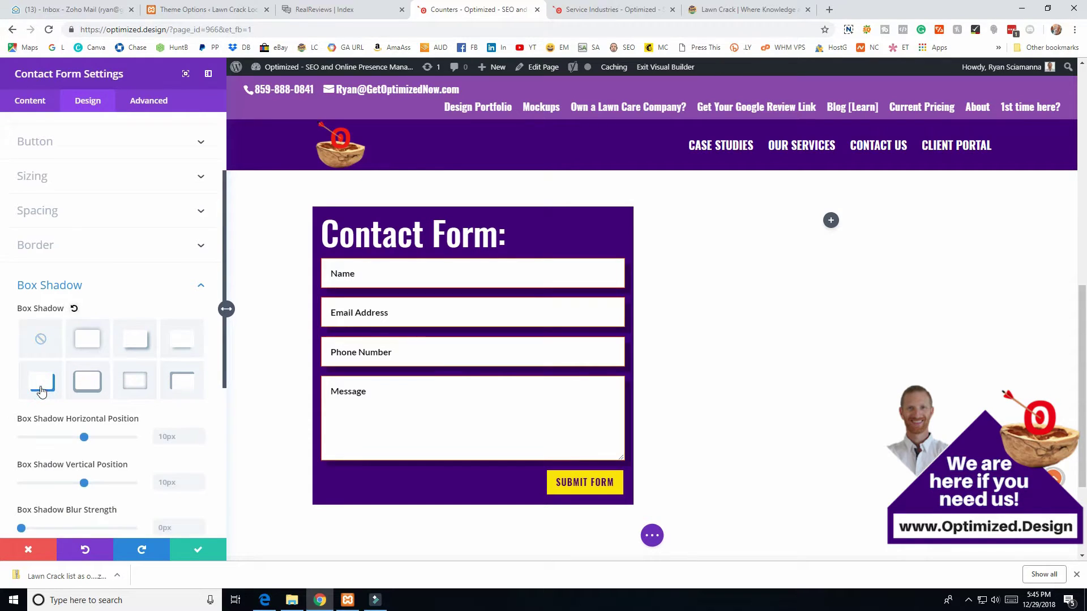
# - Make the field shadow yellow with 2px horizontal and 2px vertical offsets
pyautogui.scroll(-2, 66, 400)
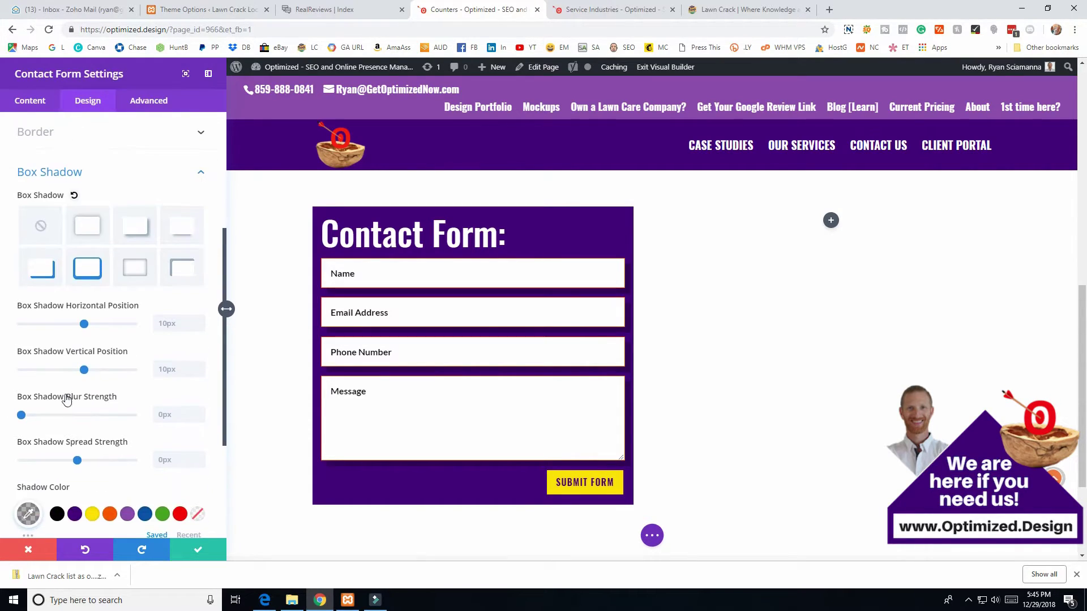
pyautogui.click(57, 515)
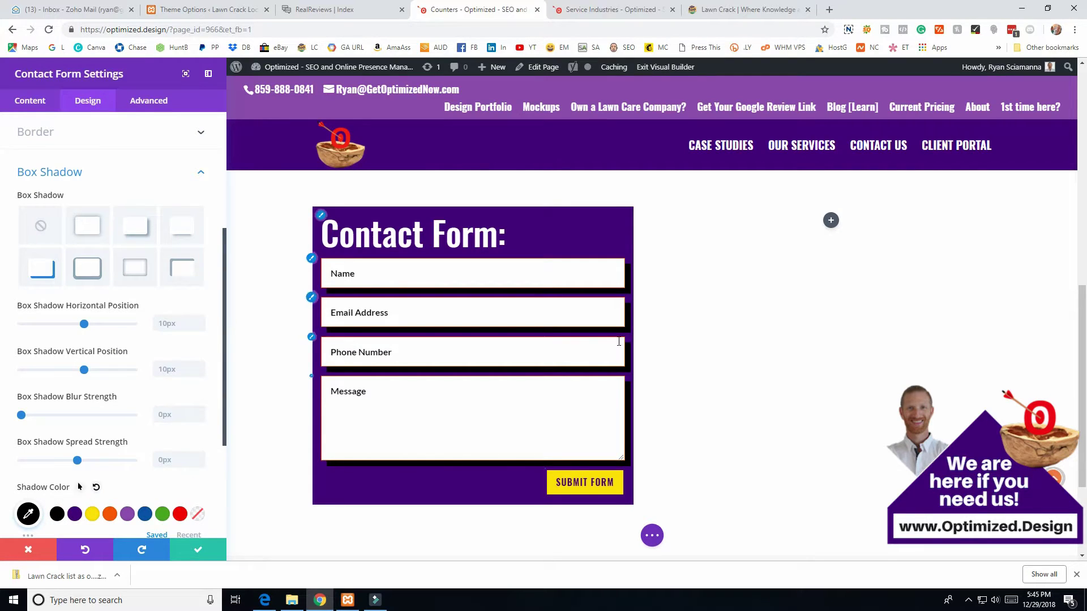
pyautogui.click(92, 514)
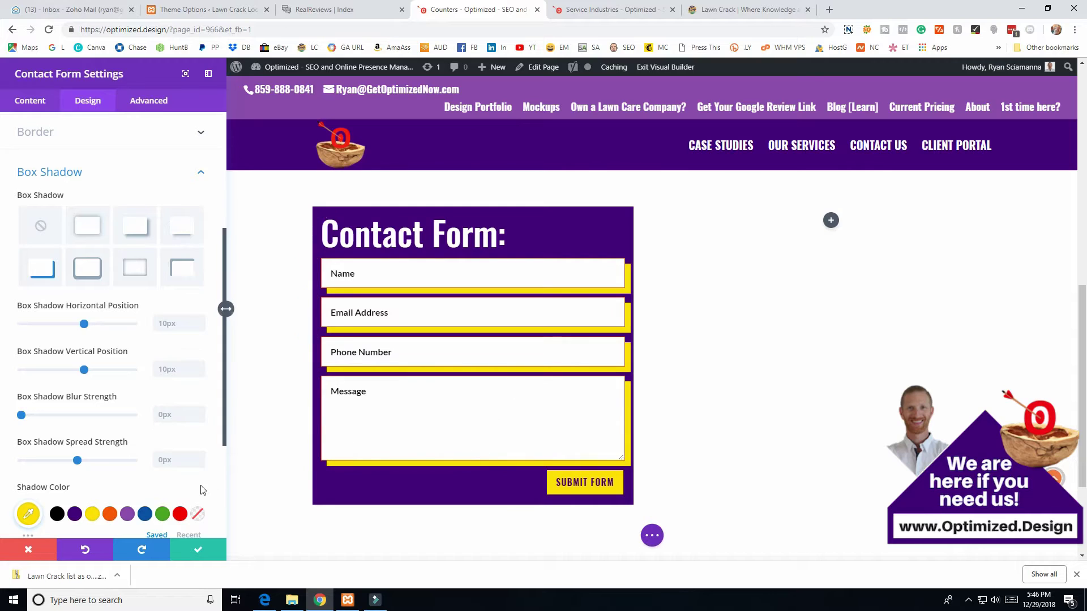
pyautogui.moveTo(83, 370); pyautogui.dragTo(80, 372)
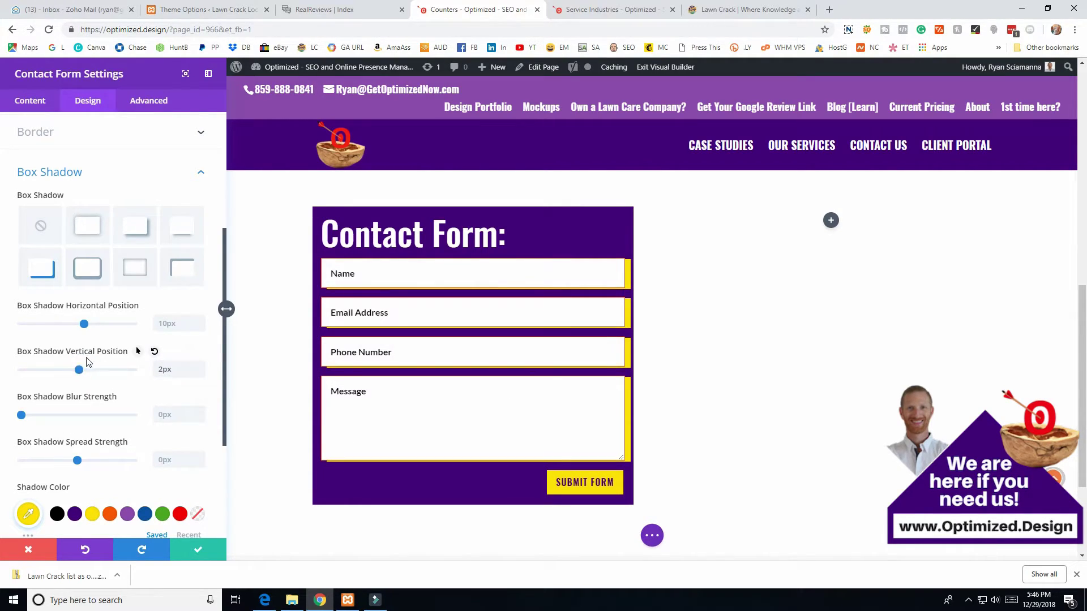
pyautogui.moveTo(79, 327); pyautogui.dragTo(75, 327)
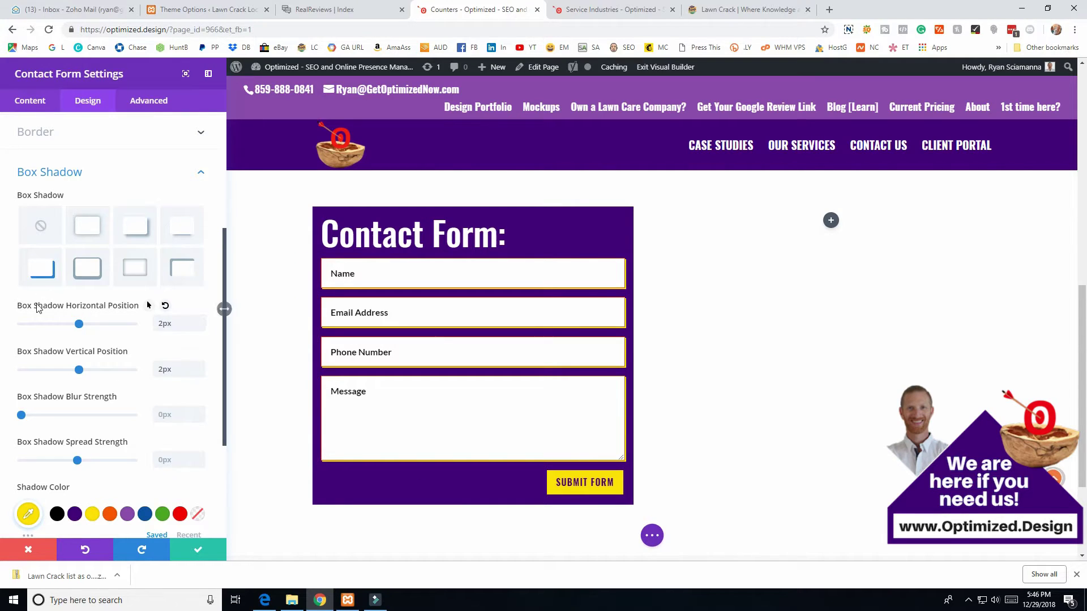
pyautogui.scroll(-3, 43, 292)
pyautogui.scroll(5, 40, 160)
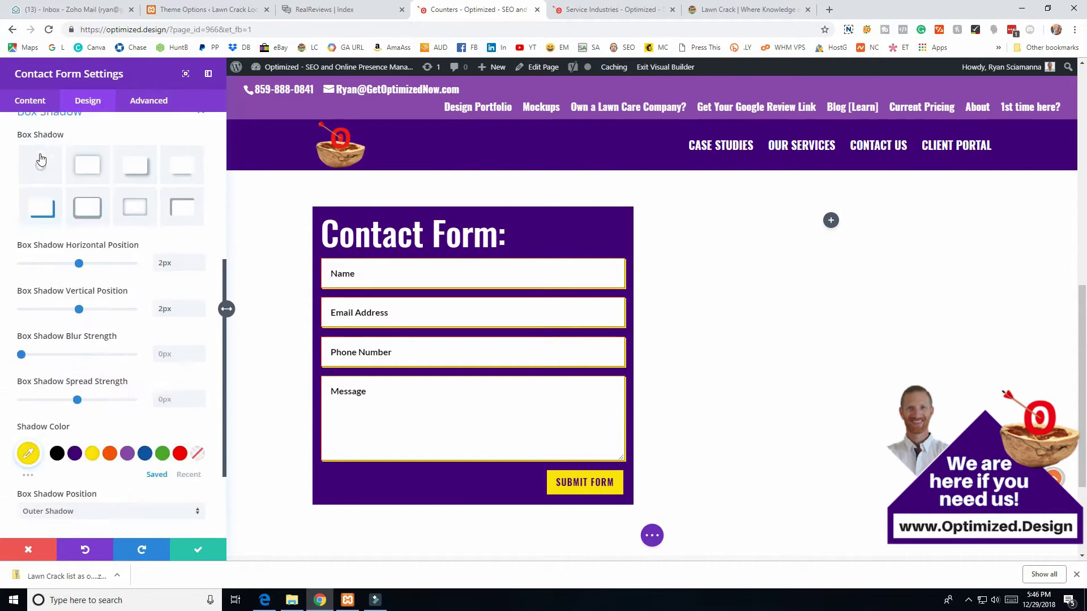
# - Check the Advanced tab, return to Content, and save the contact form settings
pyautogui.click(137, 100)
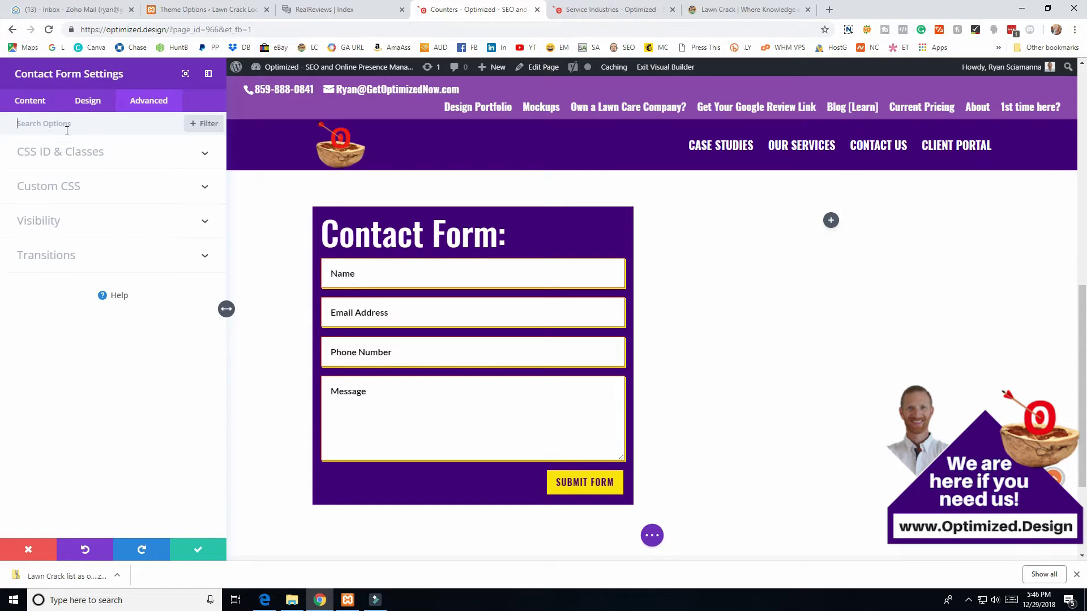
pyautogui.click(26, 102)
pyautogui.scroll(-2, 92, 276)
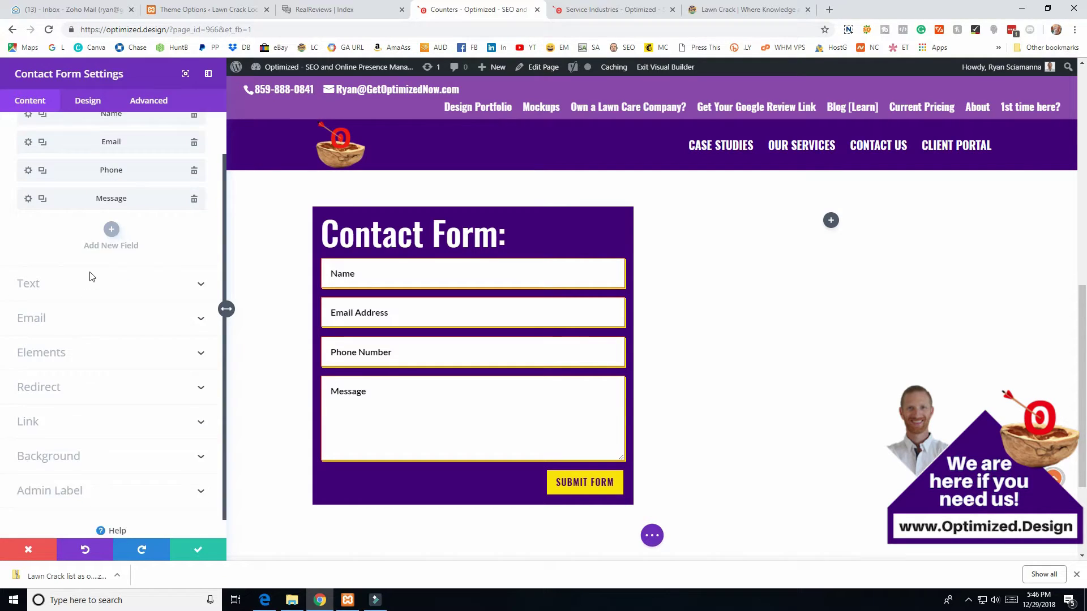
pyautogui.click(195, 552)
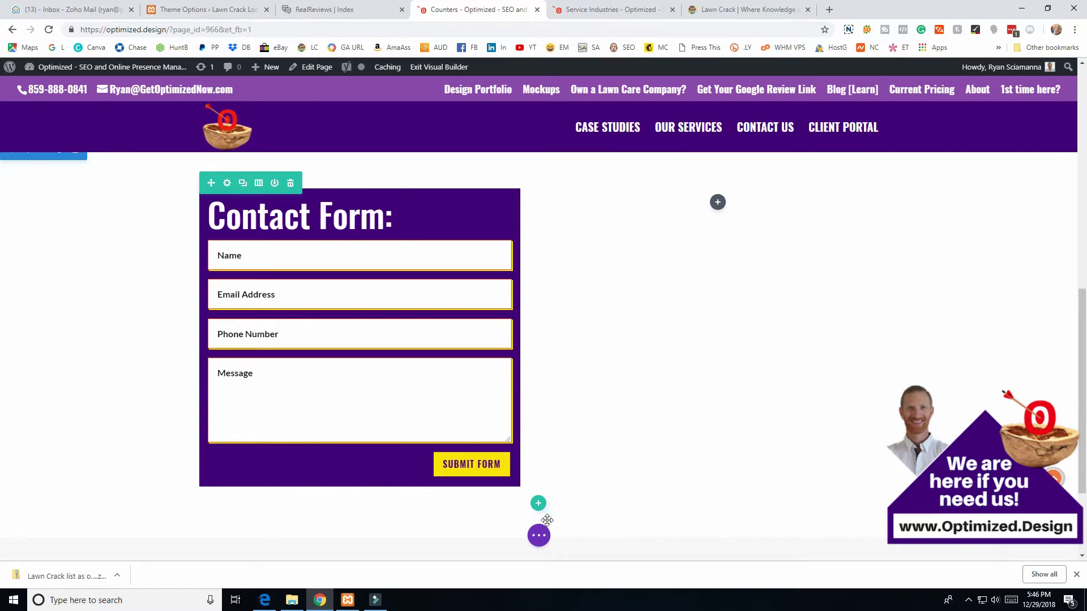
# - Add an empty new row below the contact form without inserting a module
pyautogui.click(537, 538)
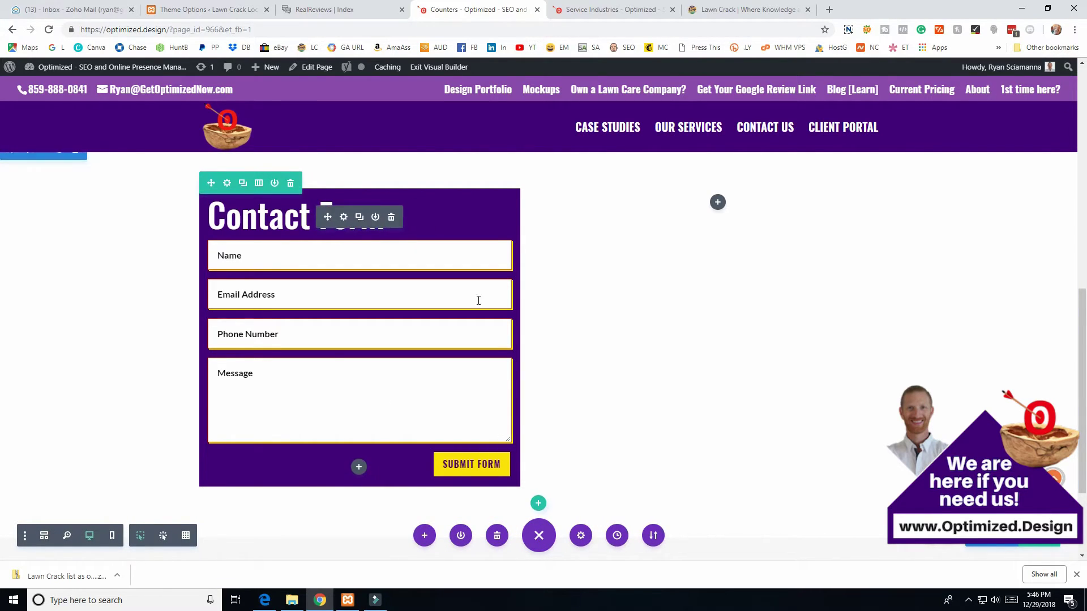
pyautogui.scroll(-2, 510, 340)
pyautogui.click(538, 392)
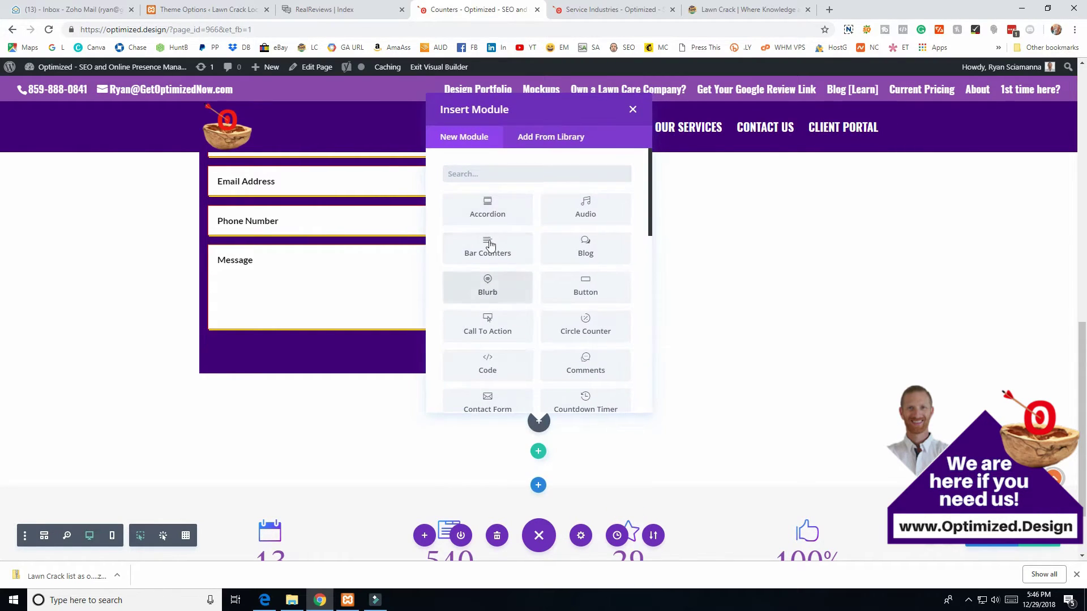
pyautogui.click(632, 110)
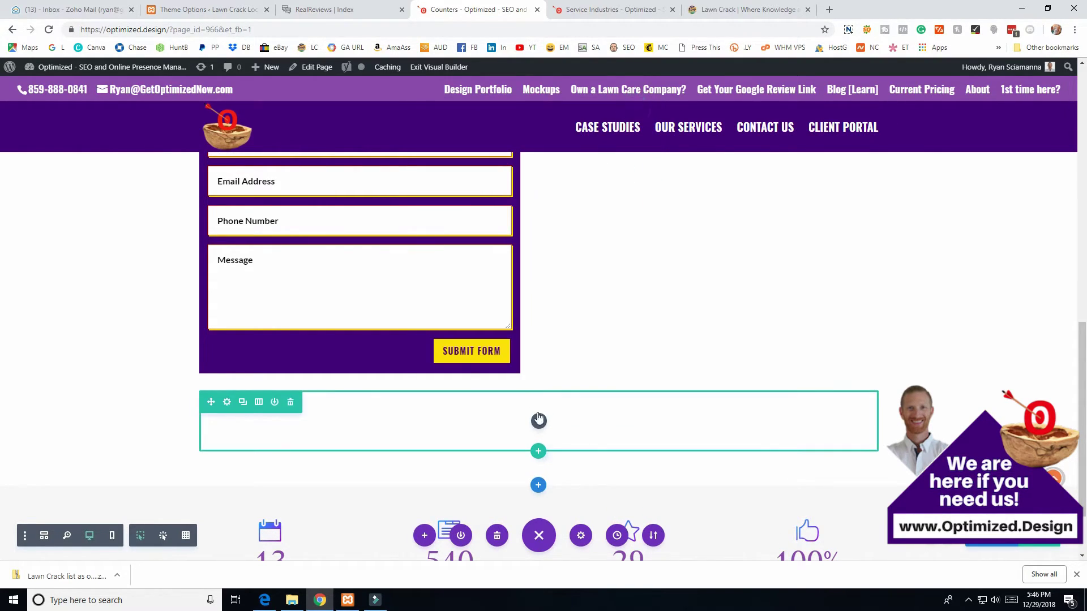
pyautogui.scroll(3, 396, 280)
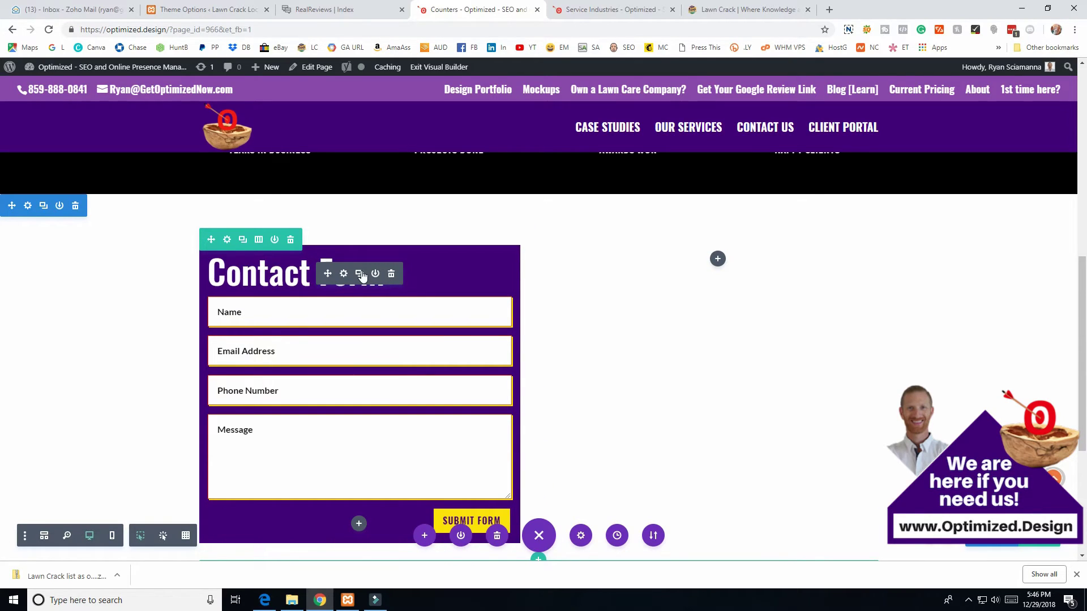
# - Duplicate the contact form into the row's left column and paste a copy into the right column
pyautogui.click(359, 274)
pyautogui.scroll(-8, 377, 283)
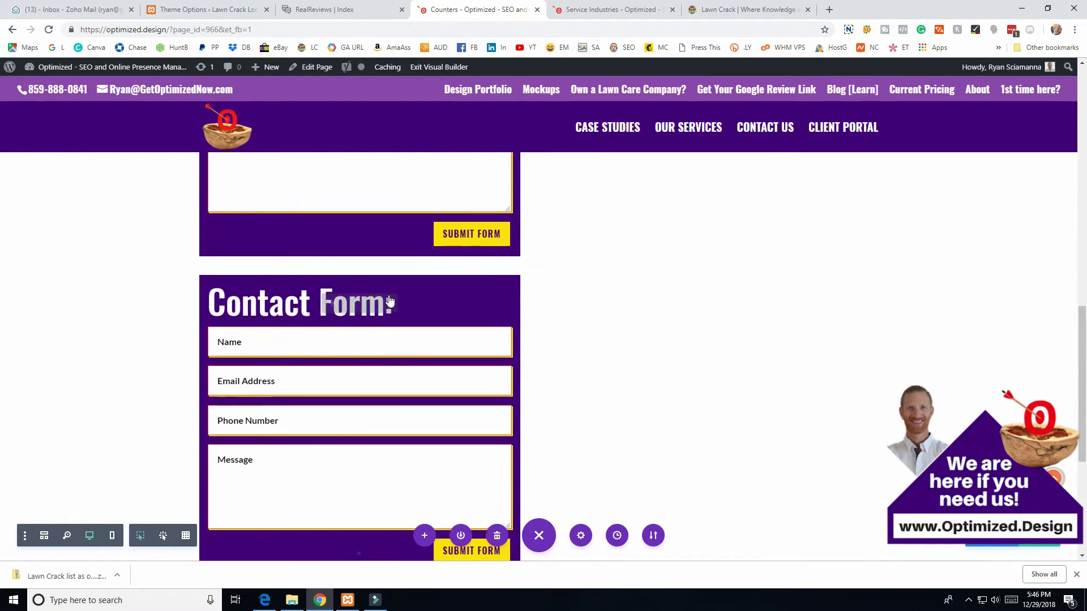
pyautogui.scroll(3, 375, 267)
pyautogui.moveTo(325, 250); pyautogui.dragTo(536, 322)
pyautogui.scroll(-2, 286, 177)
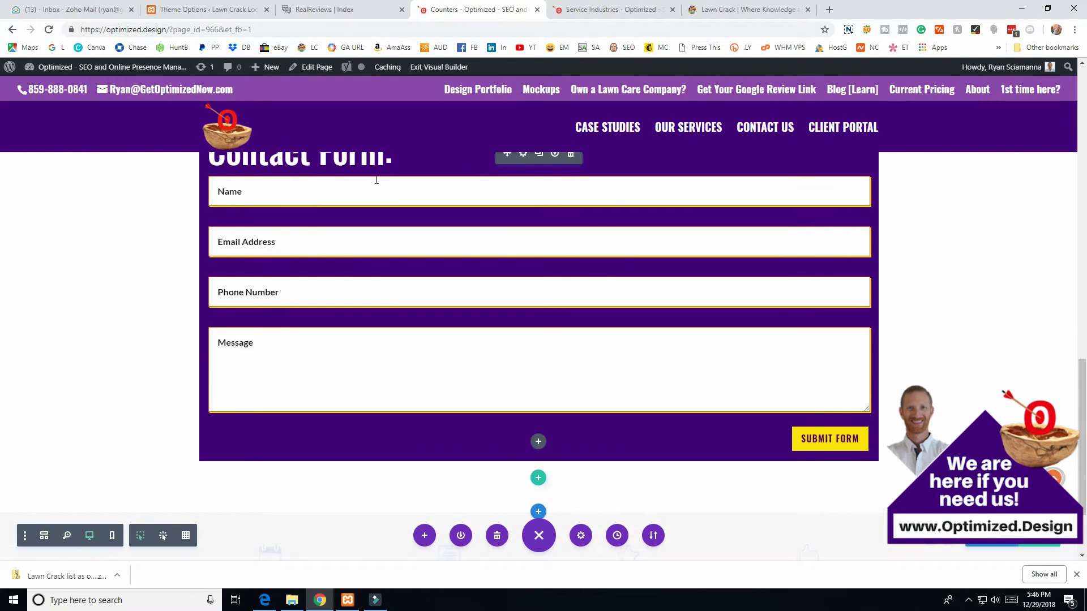
pyautogui.scroll(3, 399, 424)
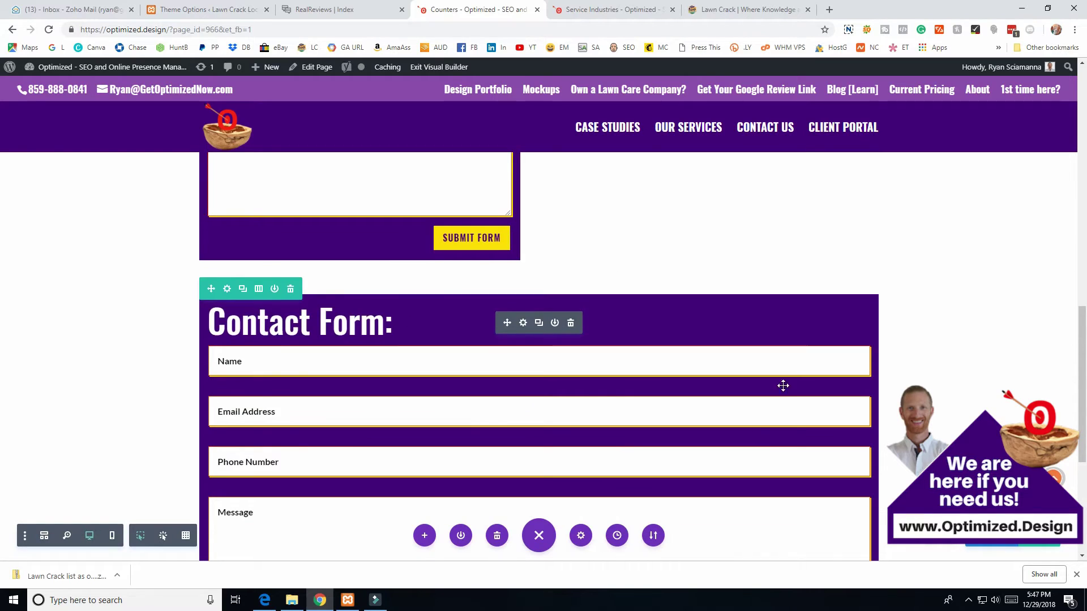
pyautogui.scroll(-3, 385, 381)
pyautogui.scroll(3, 563, 359)
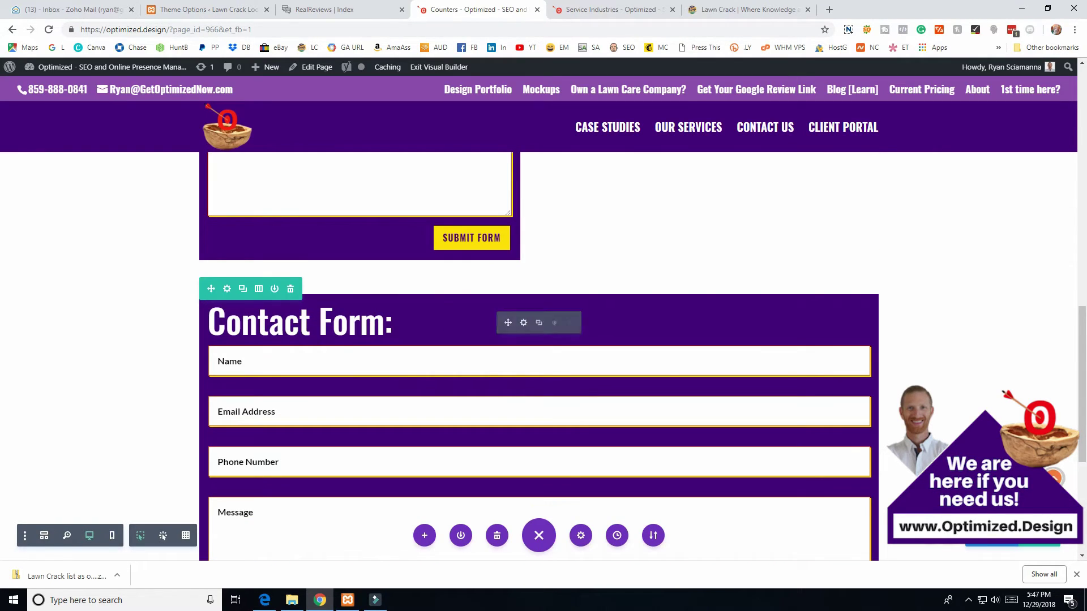
pyautogui.scroll(2, 560, 289)
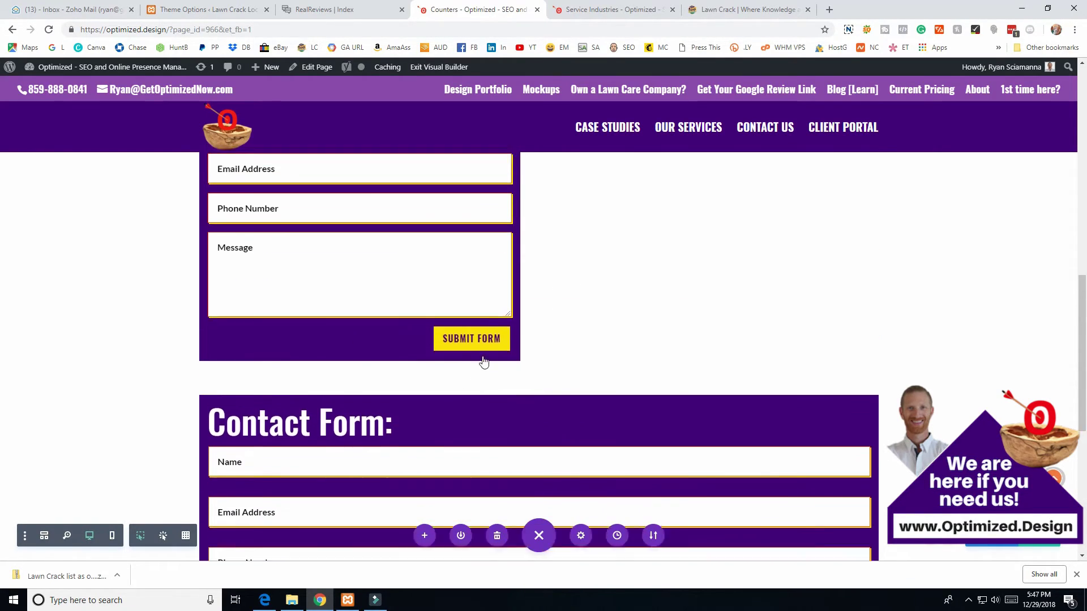
pyautogui.scroll(-2, 517, 338)
pyautogui.moveTo(510, 321); pyautogui.dragTo(660, 232)
pyautogui.hotkey('ctrl', 'v')
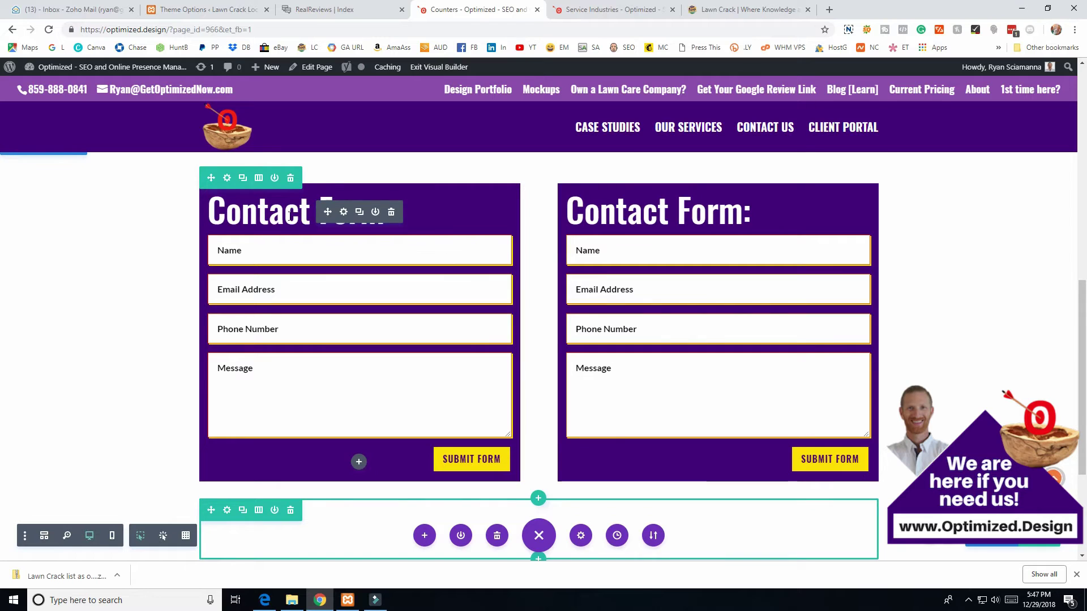
# - Undo and redo the side-by-side contact forms placement
pyautogui.scroll(2, 286, 167)
pyautogui.hotkey('ctrl', 'z')
pyautogui.hotkey('ctrl', 'z')
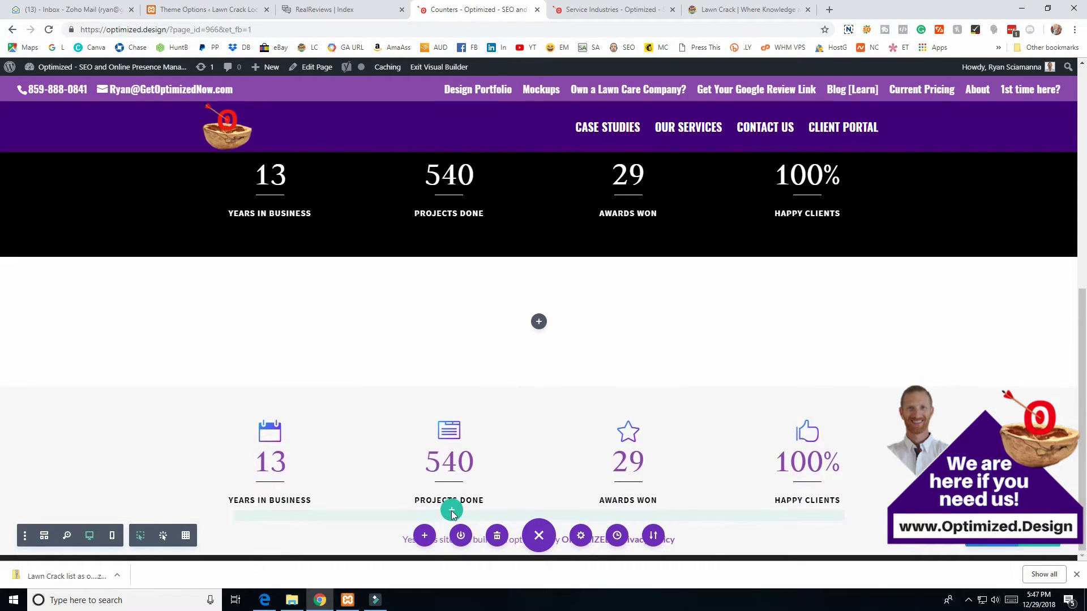
pyautogui.hotkey('ctrl', 'v')
pyautogui.scroll(-3, 432, 441)
pyautogui.scroll(-1, 432, 442)
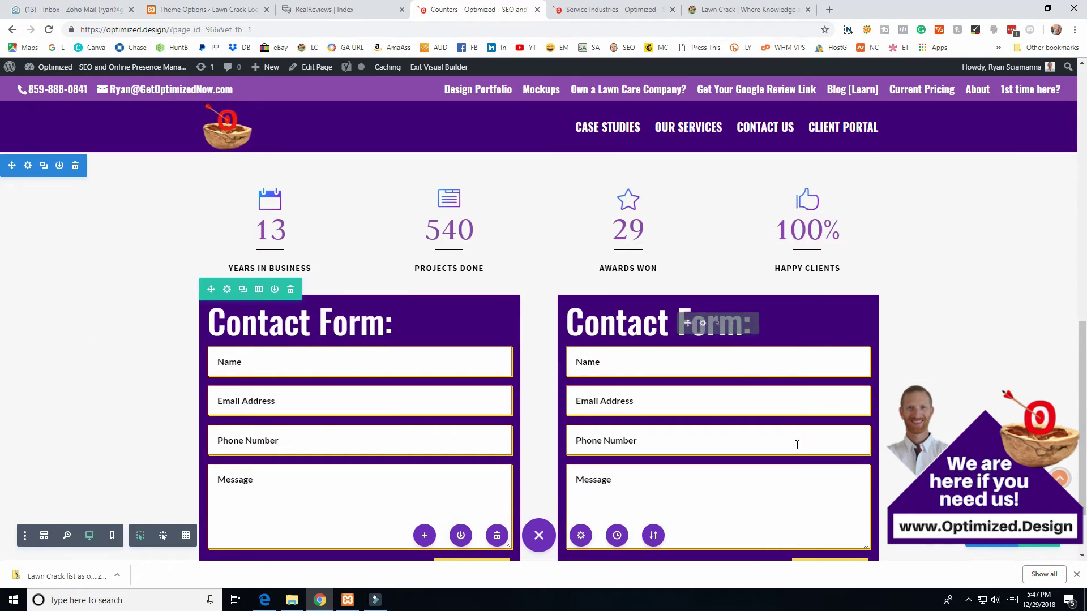
# - Try moving the form row and 540 counter, undo, then delete the empty section below the black counters
pyautogui.moveTo(216, 288); pyautogui.dragTo(289, 196)
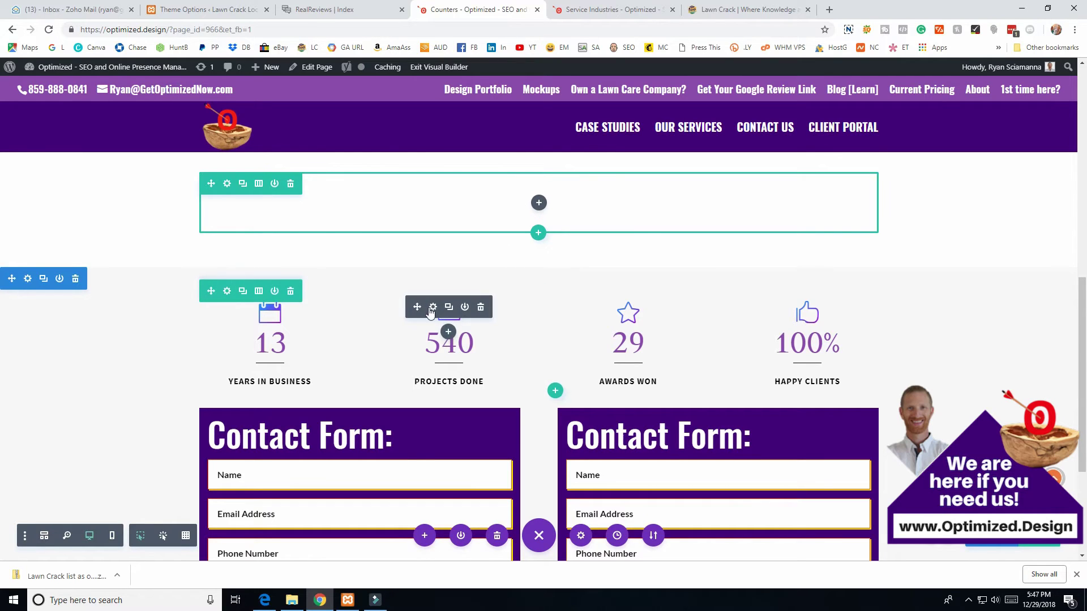
pyautogui.moveTo(418, 306); pyautogui.dragTo(526, 211)
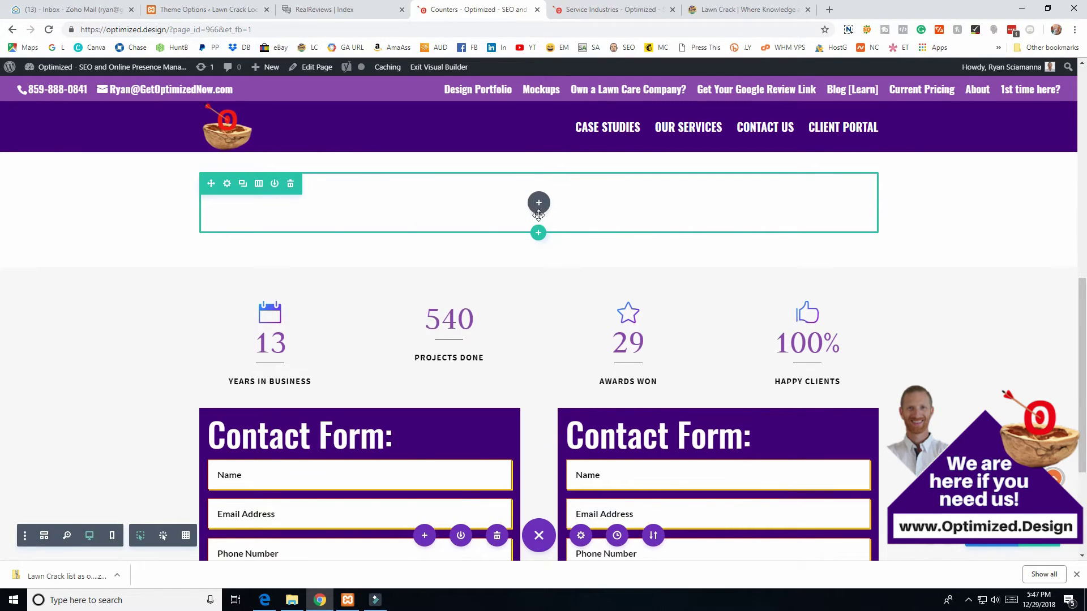
pyautogui.moveTo(508, 196); pyautogui.dragTo(445, 306)
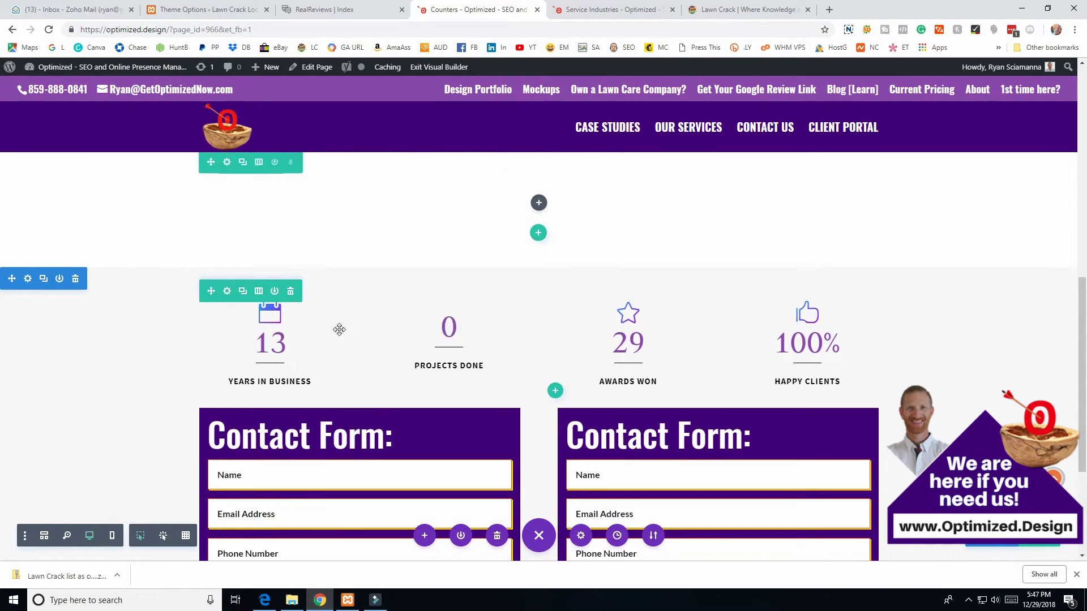
pyautogui.hotkey('ctrl', 'z')
pyautogui.scroll(3, 316, 403)
pyautogui.scroll(-10, 315, 404)
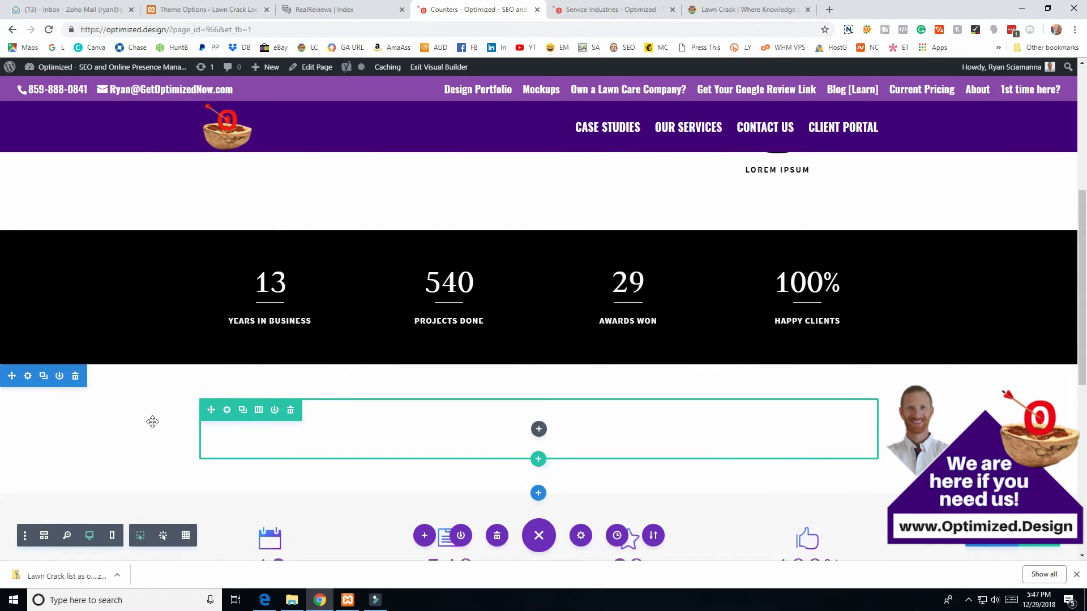
pyautogui.scroll(5, 136, 396)
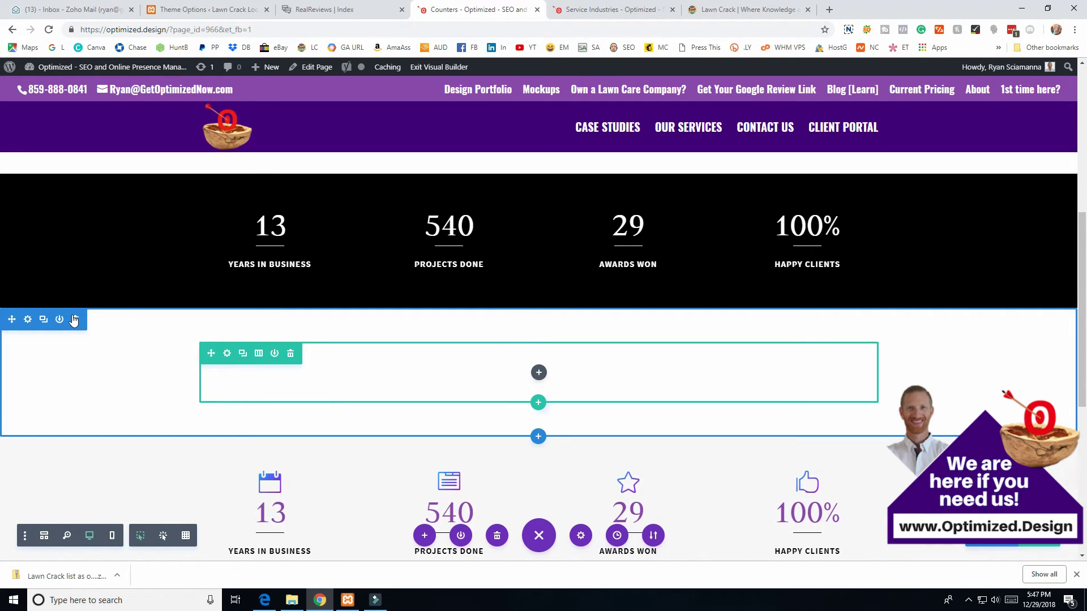
pyautogui.click(74, 321)
pyautogui.scroll(8, 582, 383)
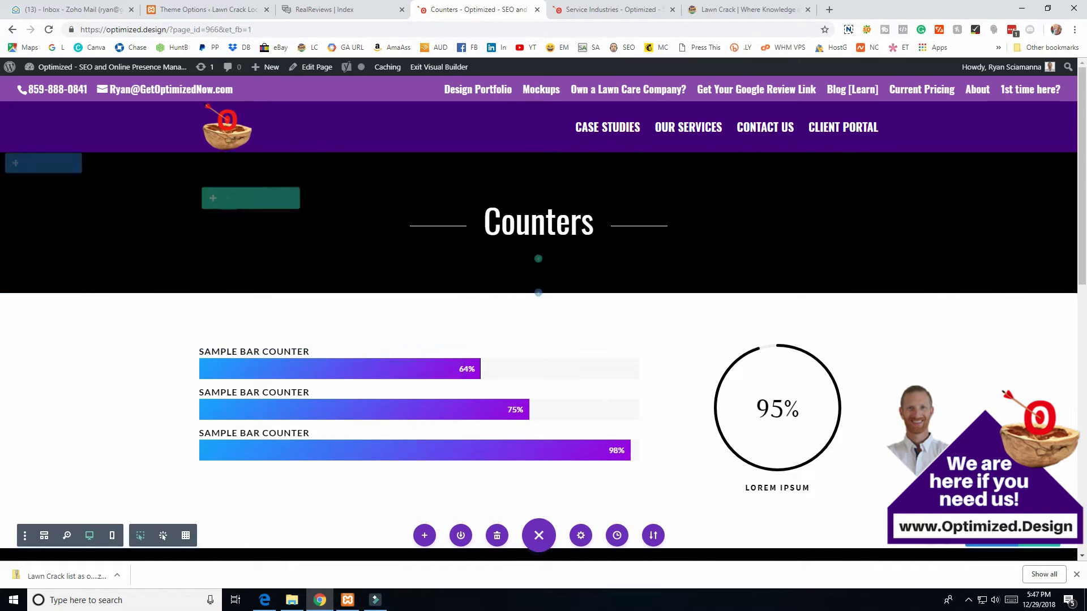
# - On the live page, submit the left form with a test name, email address and phone number
pyautogui.click(434, 68)
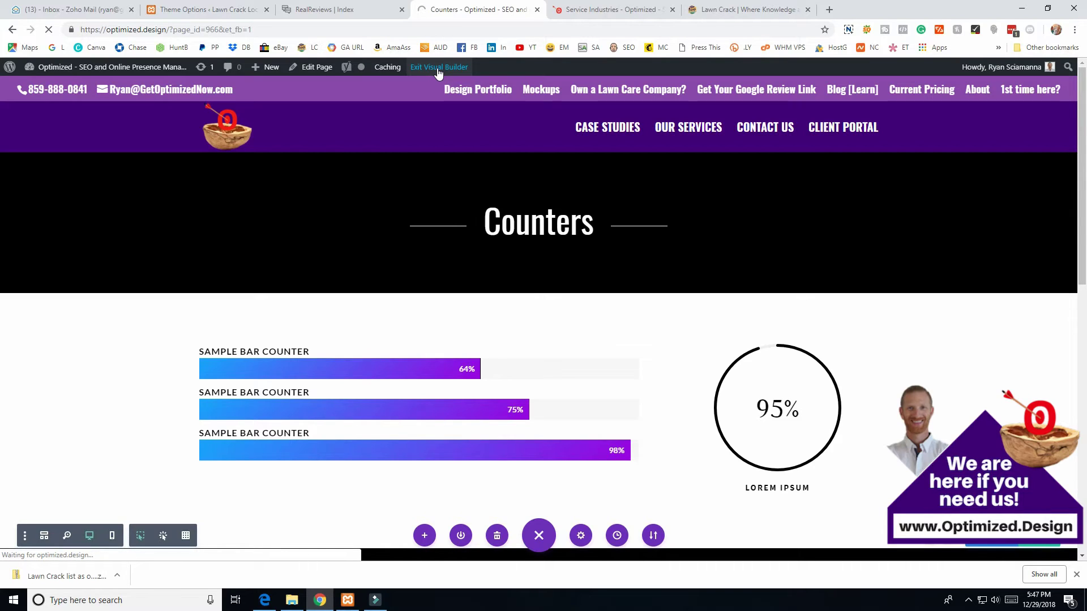
pyautogui.click(254, 277)
pyautogui.write('Ryan')
pyautogui.press('Tab')
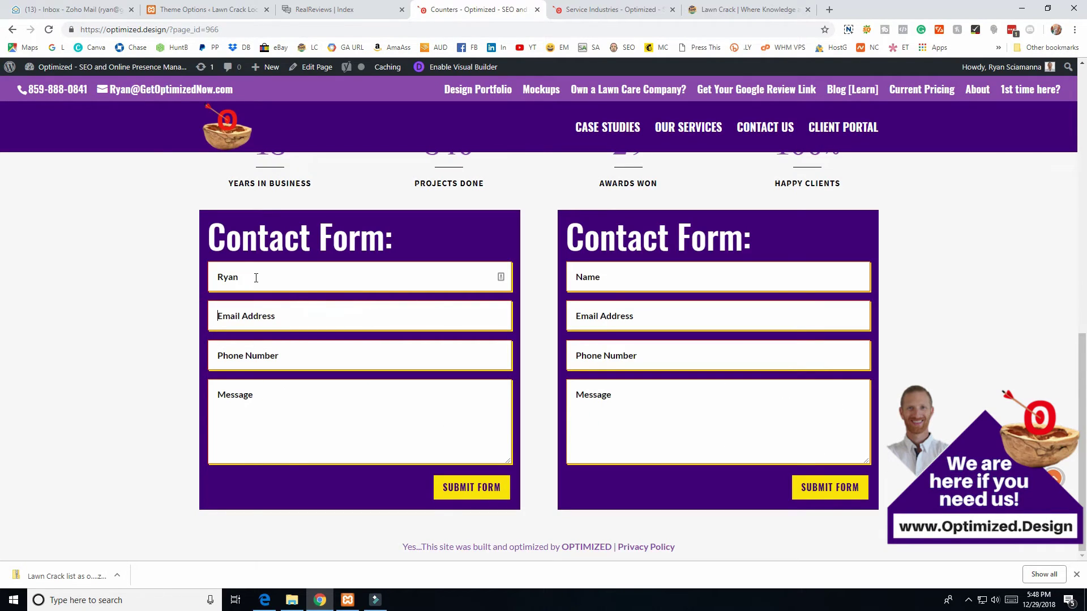
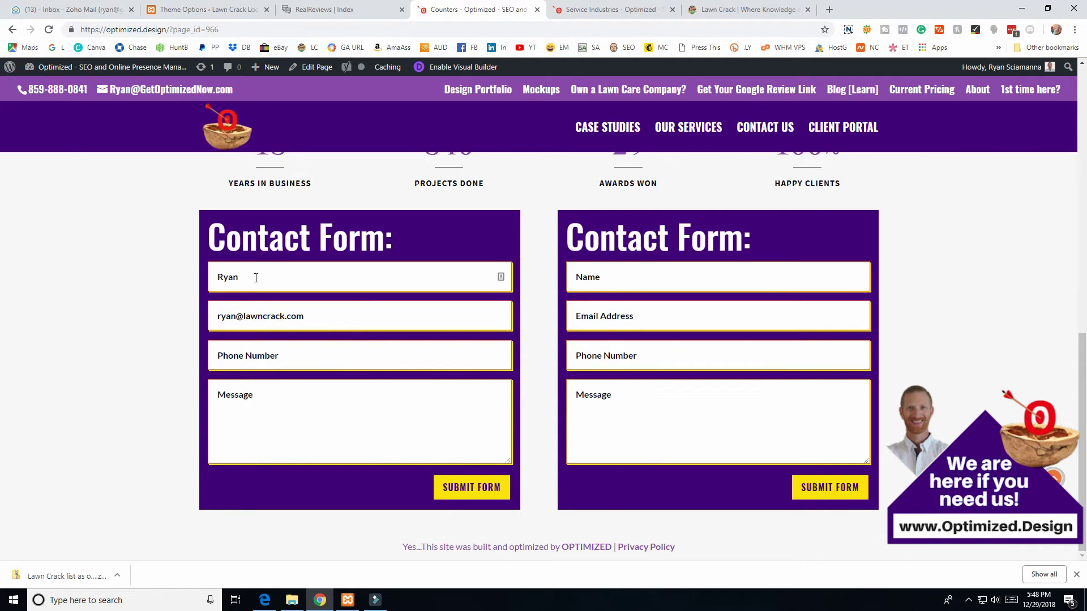
pyautogui.press('Tab')
pyautogui.write('859-')
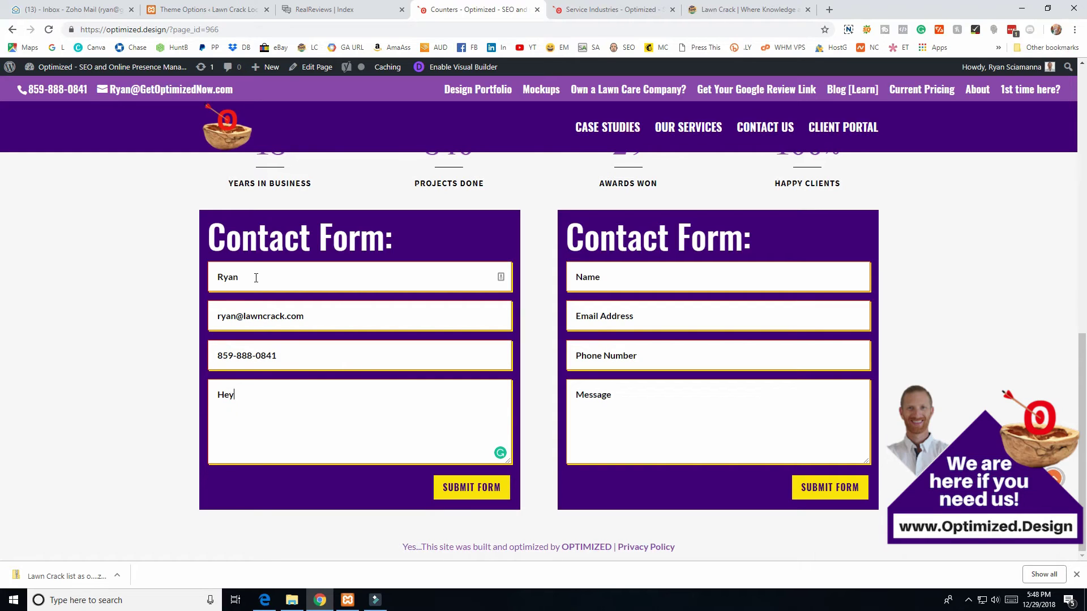
pyautogui.click(459, 490)
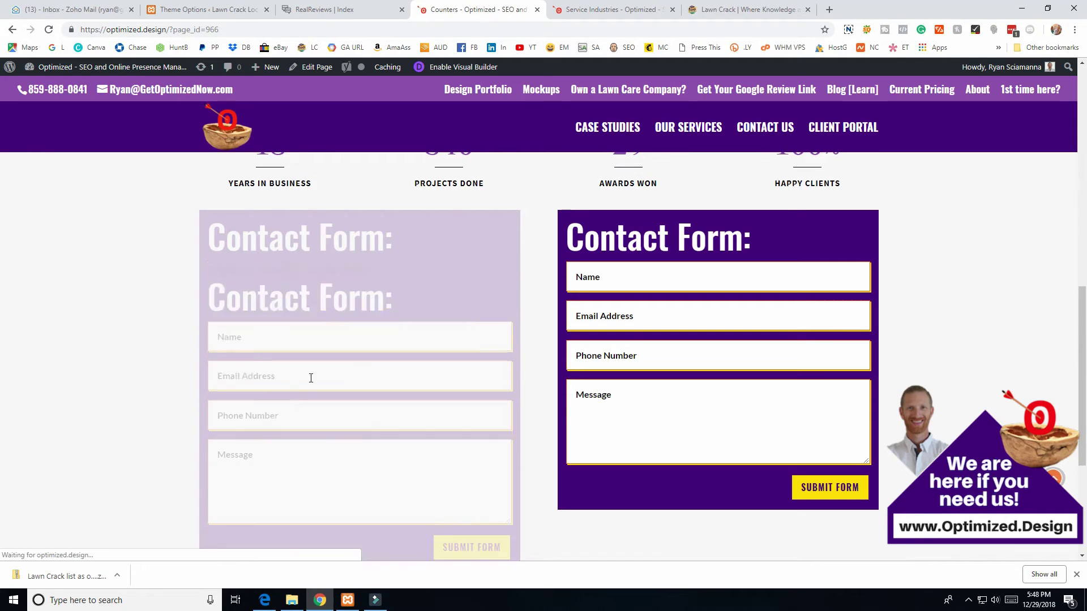
# - Select the thank-you confirmation line and the submitted details in the received message
pyautogui.moveTo(213, 270); pyautogui.dragTo(377, 271)
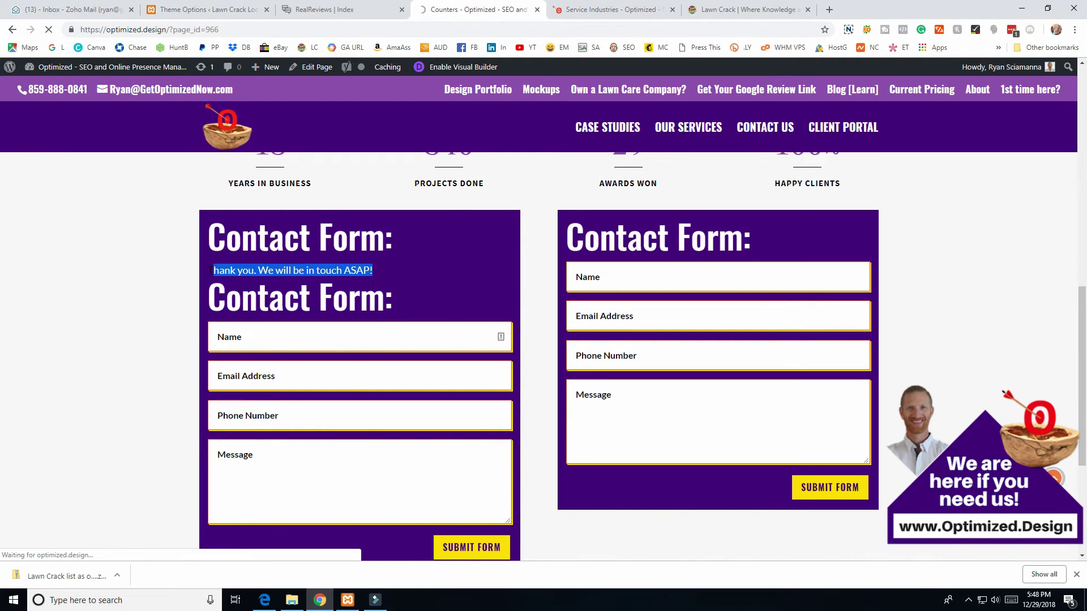
pyautogui.click(205, 268)
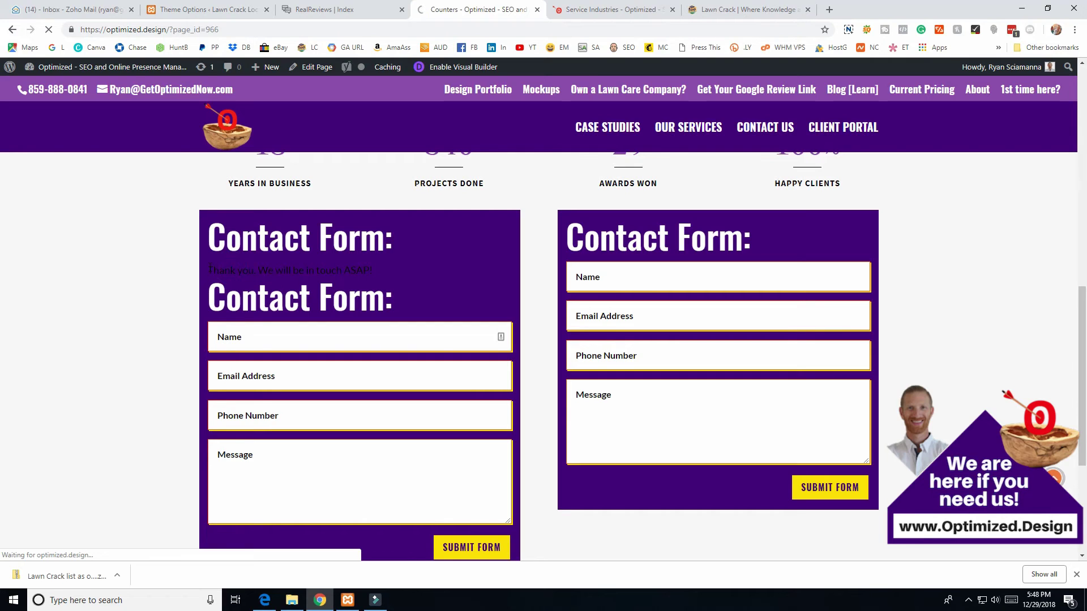
pyautogui.moveTo(205, 268); pyautogui.dragTo(382, 272)
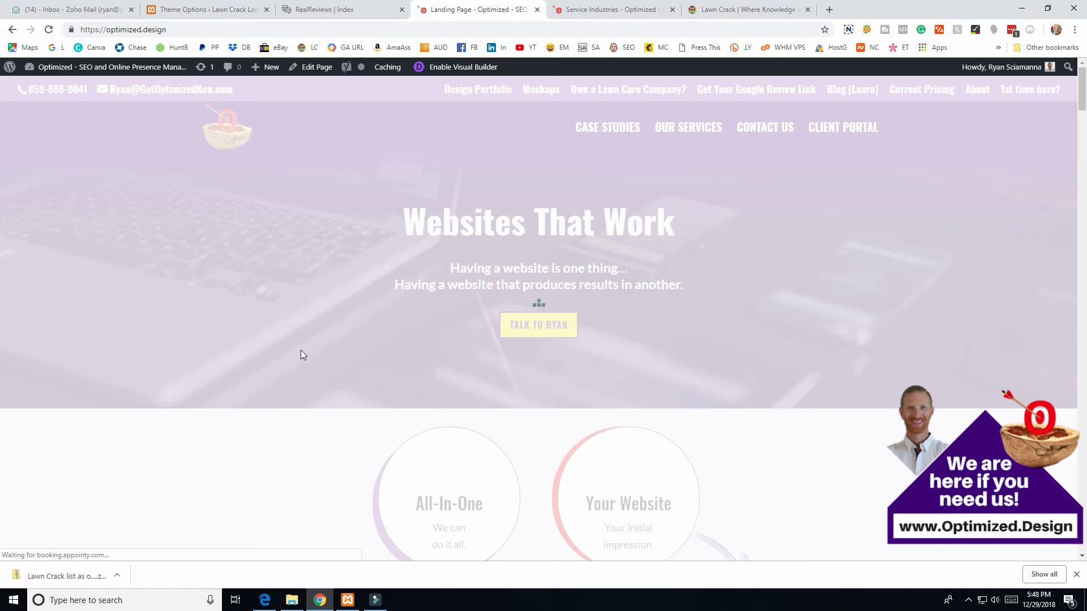
pyautogui.scroll(-5, 314, 361)
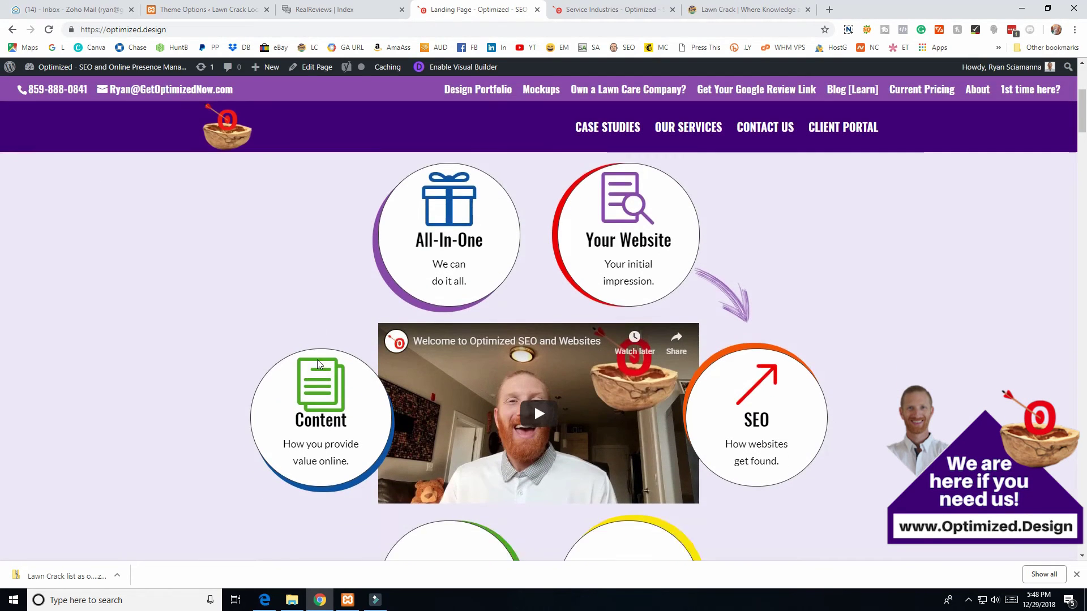
pyautogui.scroll(-3, 319, 364)
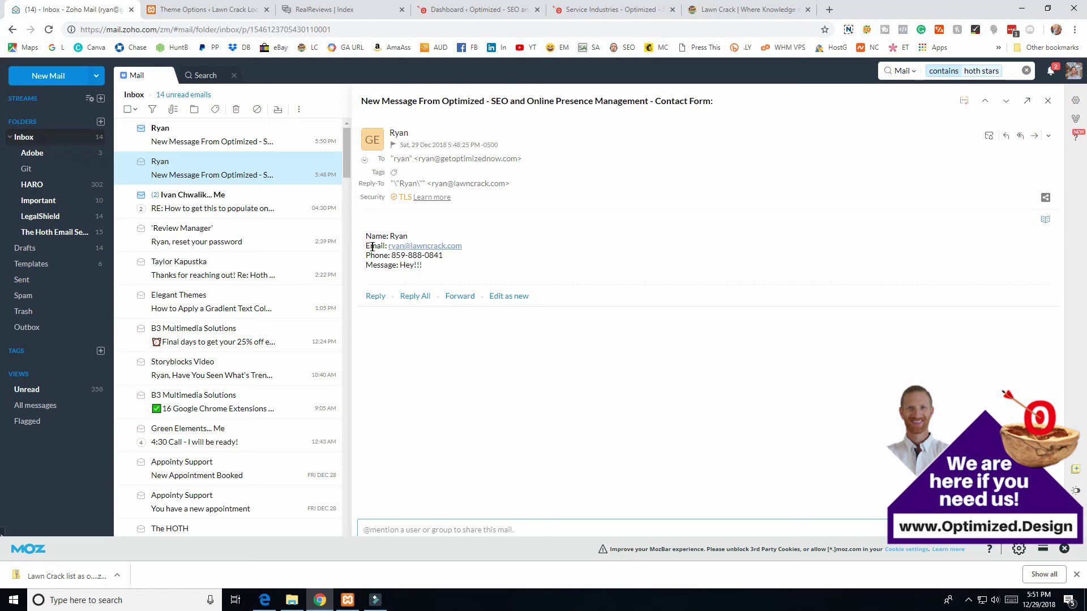
pyautogui.moveTo(365, 236); pyautogui.dragTo(473, 269)
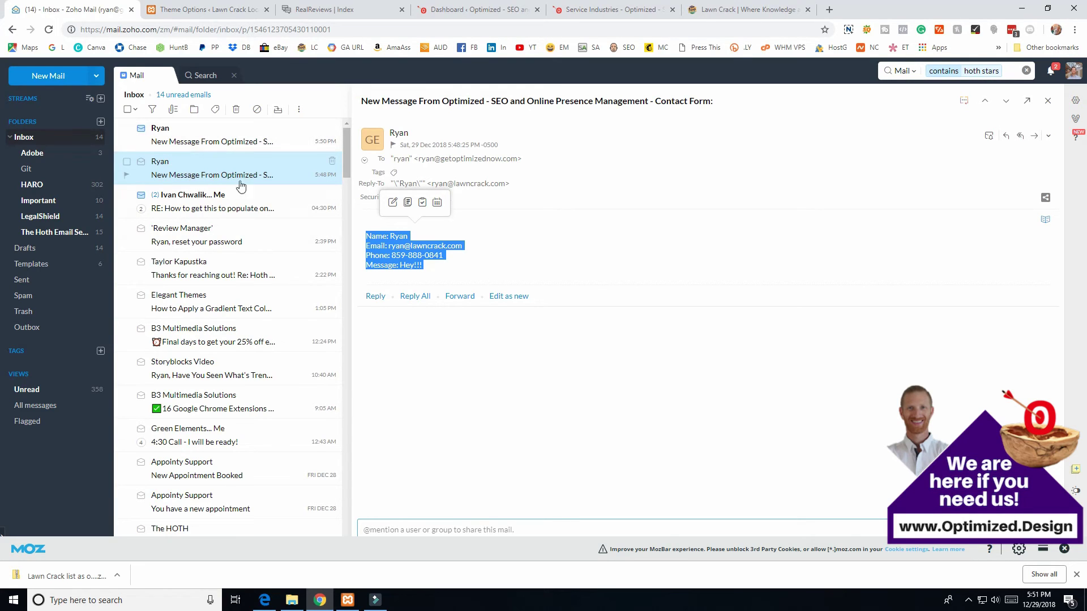
pyautogui.click(383, 239)
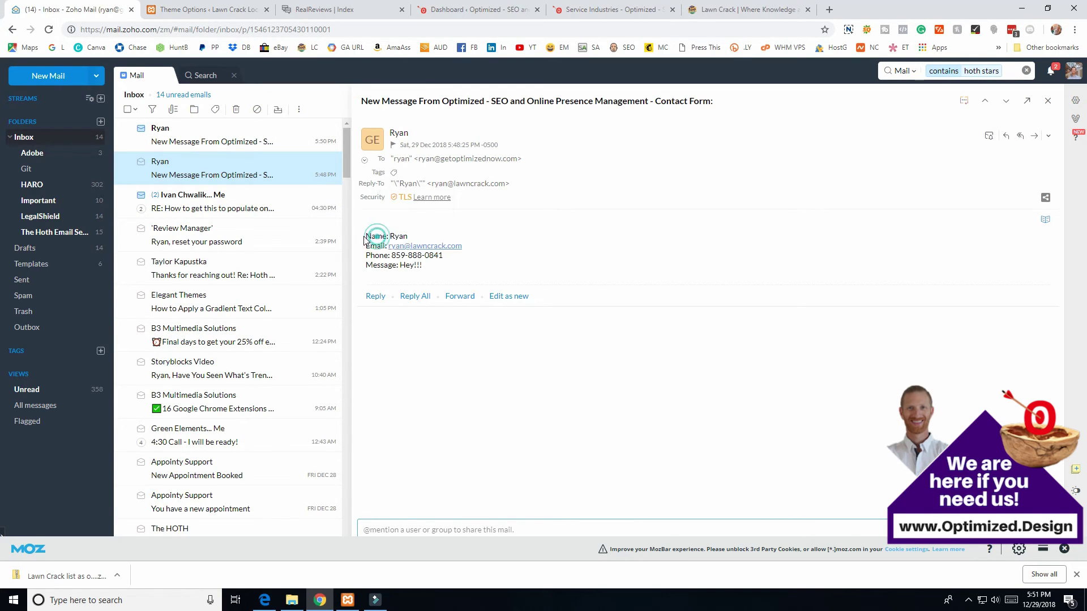
pyautogui.moveTo(408, 236); pyautogui.dragTo(364, 237)
pyautogui.click(422, 236)
pyautogui.moveTo(363, 101); pyautogui.dragTo(728, 103)
pyautogui.click(448, 111)
pyautogui.moveTo(448, 111); pyautogui.dragTo(716, 105)
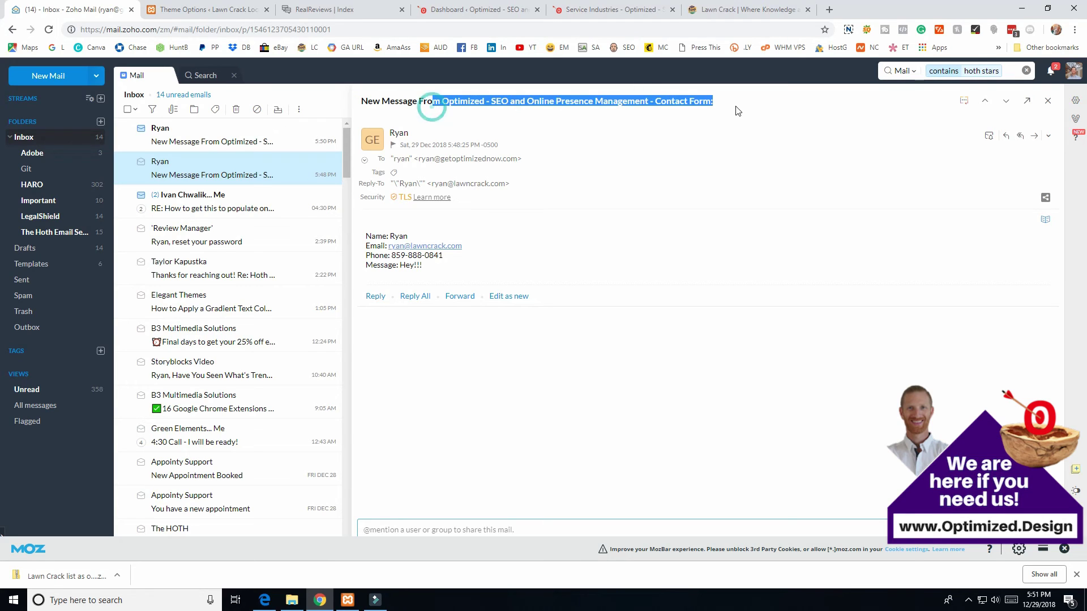
pyautogui.moveTo(362, 101); pyautogui.dragTo(594, 112)
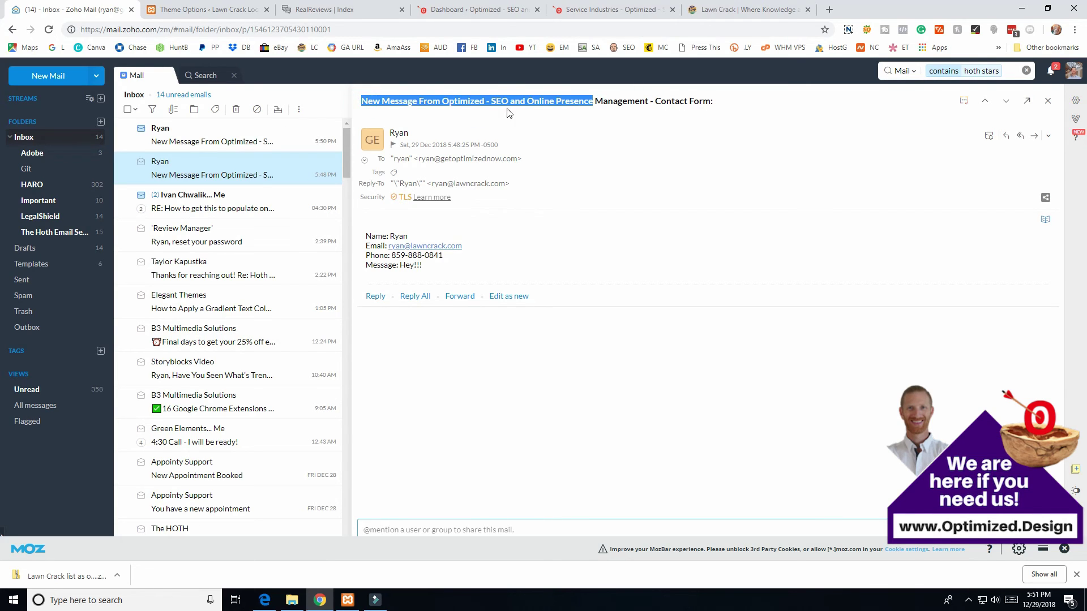